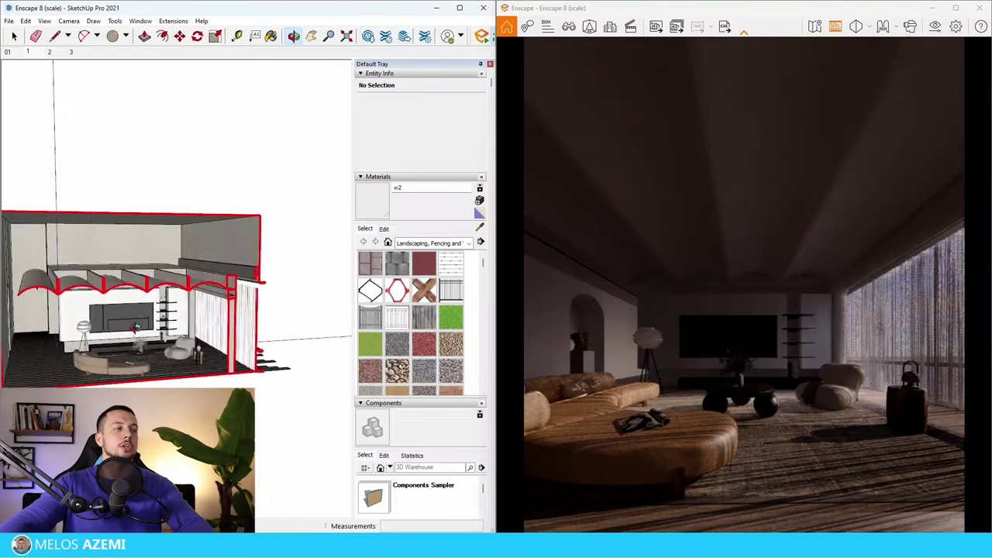
{"action": "scroll", "coordinate": [194, 329], "scroll_direction": "down", "scroll_amount": 6}
{"action": "middle_click_drag", "start_coordinate": [194, 330], "coordinate": [114, 365]}
{"action": "scroll", "coordinate": [166, 337], "scroll_direction": "up", "scroll_amount": 6}
{"action": "middle_click_drag", "start_coordinate": [167, 337], "coordinate": [184, 330]}
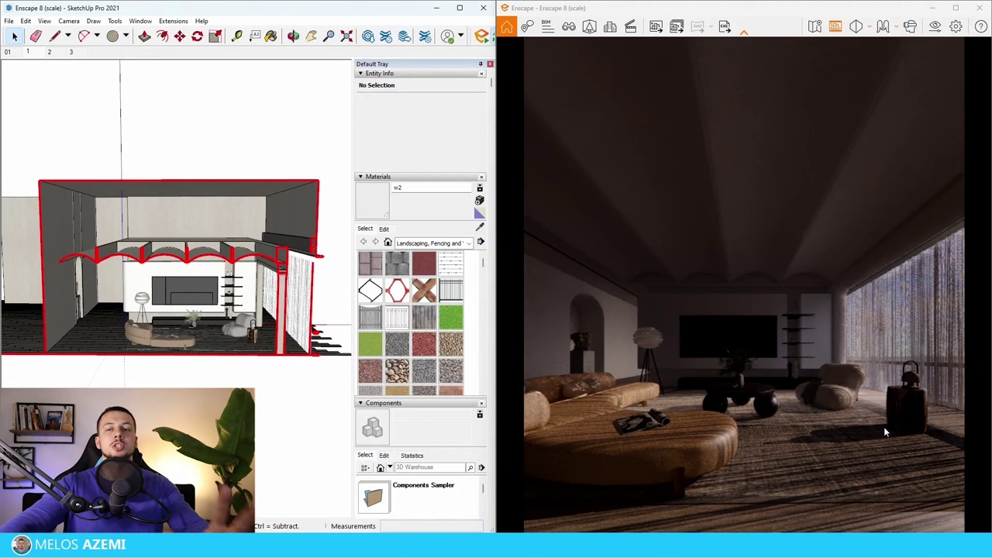
Open the Enscape visual settings, test the sun brightness at 0 %, and set it to 35 %
{"action": "left_click", "coordinate": [934, 28]}
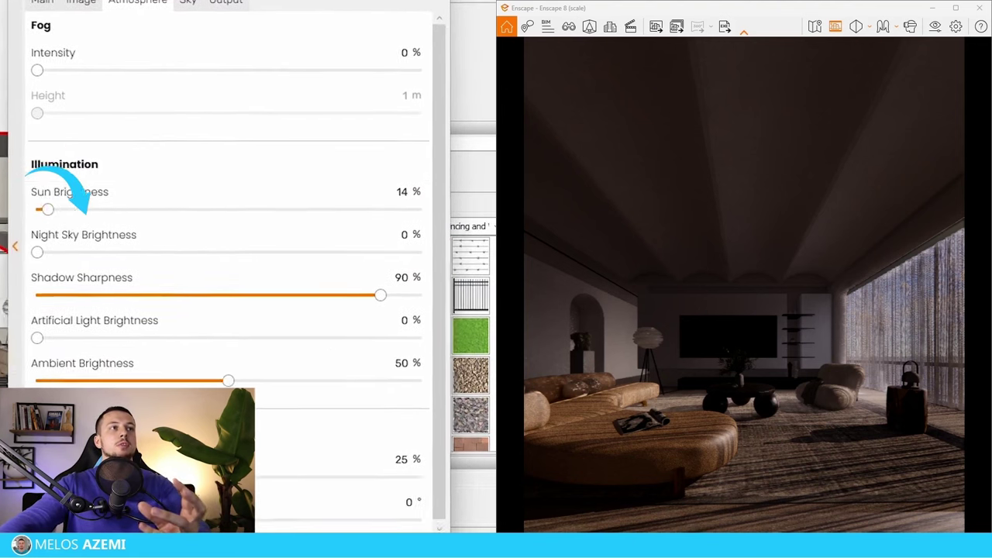
{"action": "left_click_drag", "start_coordinate": [62, 243], "coordinate": [28, 245]}
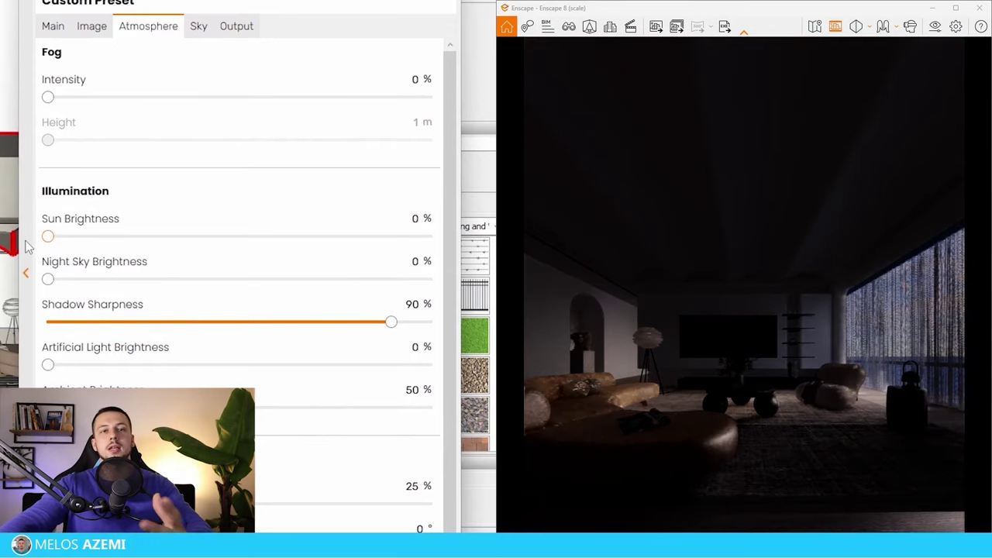
{"action": "left_click_drag", "start_coordinate": [45, 237], "coordinate": [76, 248]}
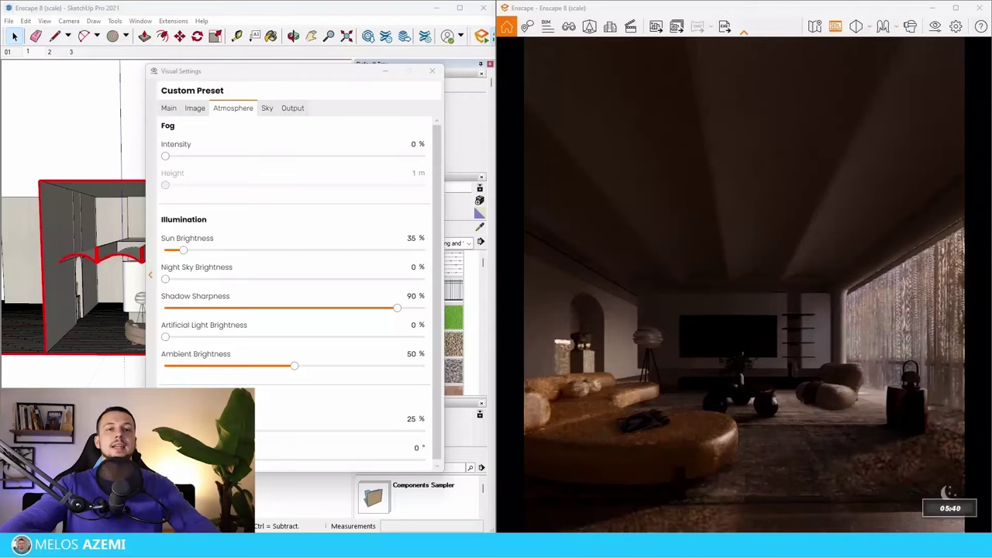
Shift the render's time of day back and forth until sunlight falls across the sofa and rug
{"action": "key", "text": "u"}
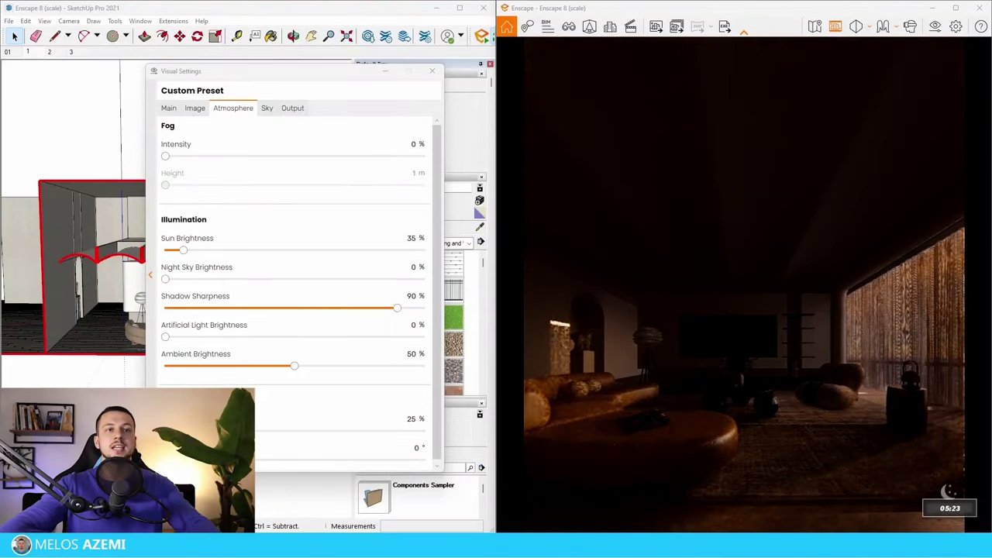
{"action": "key", "text": "i"}
{"action": "key", "text": "i"}
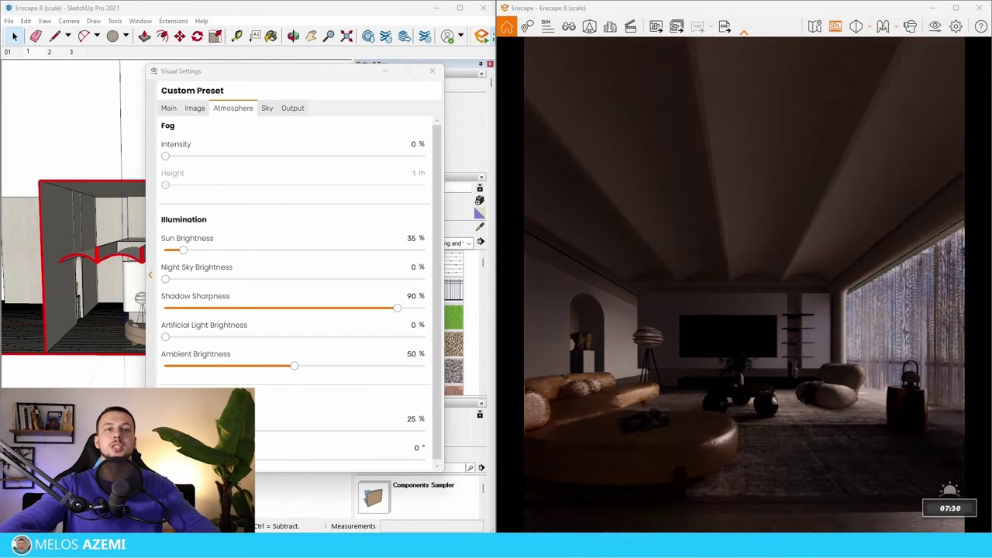
{"action": "key", "text": "i"}
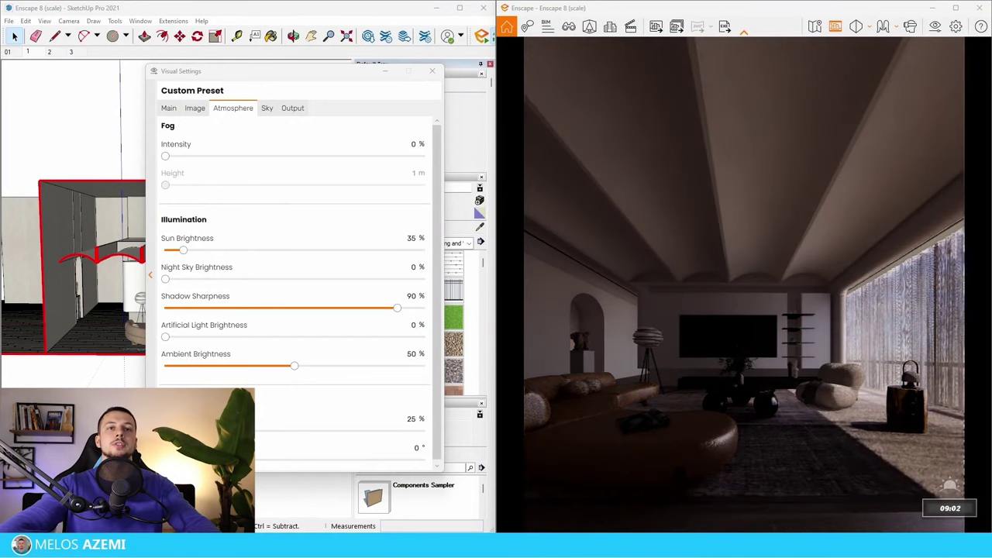
{"action": "key", "text": "u"}
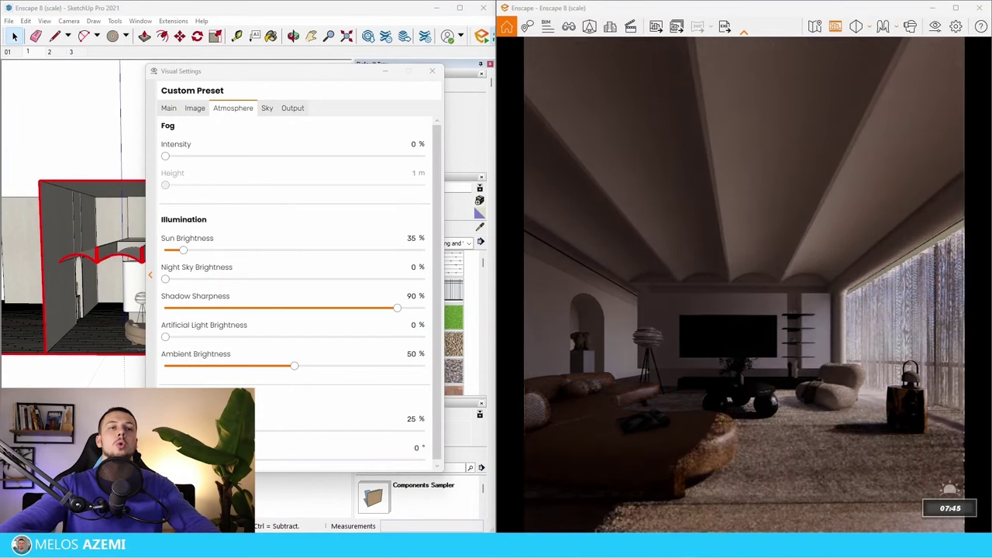
{"action": "mouse_move", "coordinate": [791, 279]}
{"action": "right_mouse_down", "text": "shift"}
{"action": "mouse_move", "coordinate": [774, 279]}
{"action": "mouse_move", "coordinate": [786, 279]}
{"action": "right_mouse_up", "text": "shift"}
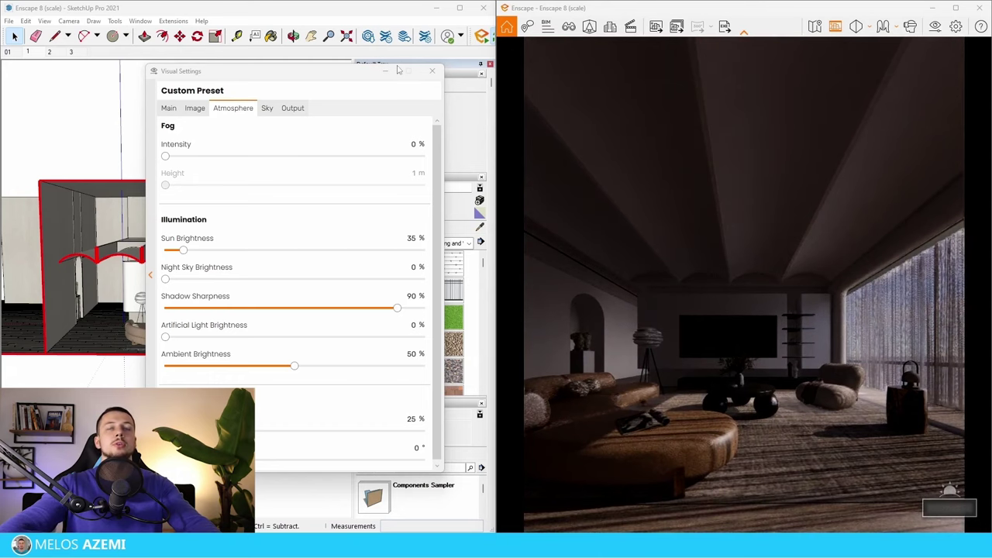
Set the model's shadow date to 07/10 and readjust the sun's time of day in the render
{"action": "left_click_drag", "start_coordinate": [397, 69], "coordinate": [263, 88]}
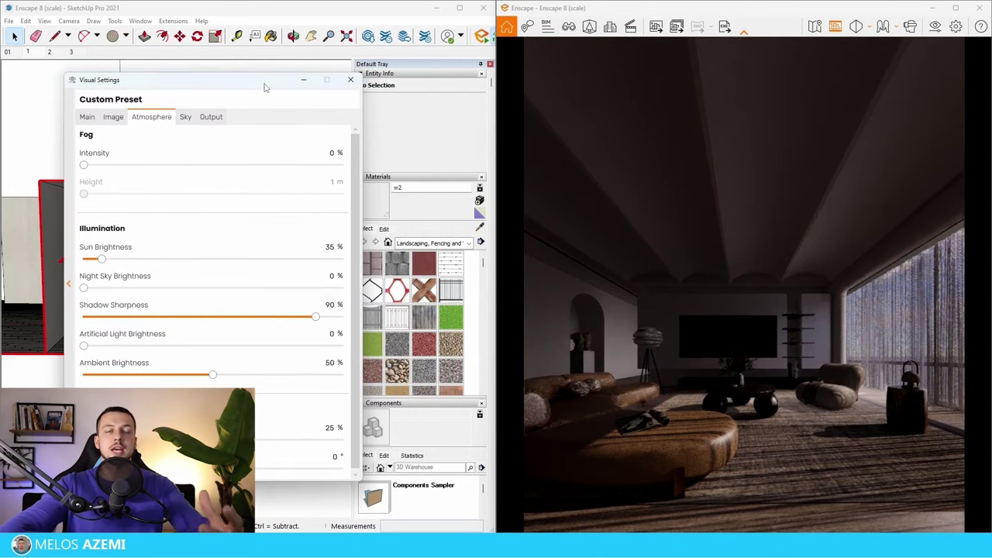
{"action": "scroll", "coordinate": [428, 432], "scroll_direction": "down", "scroll_amount": 8}
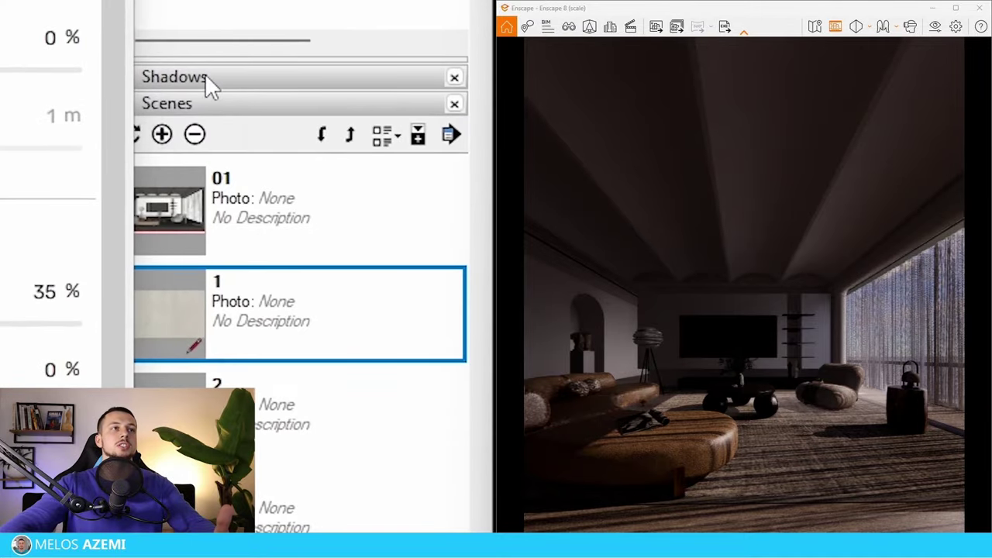
{"action": "left_click", "coordinate": [206, 78]}
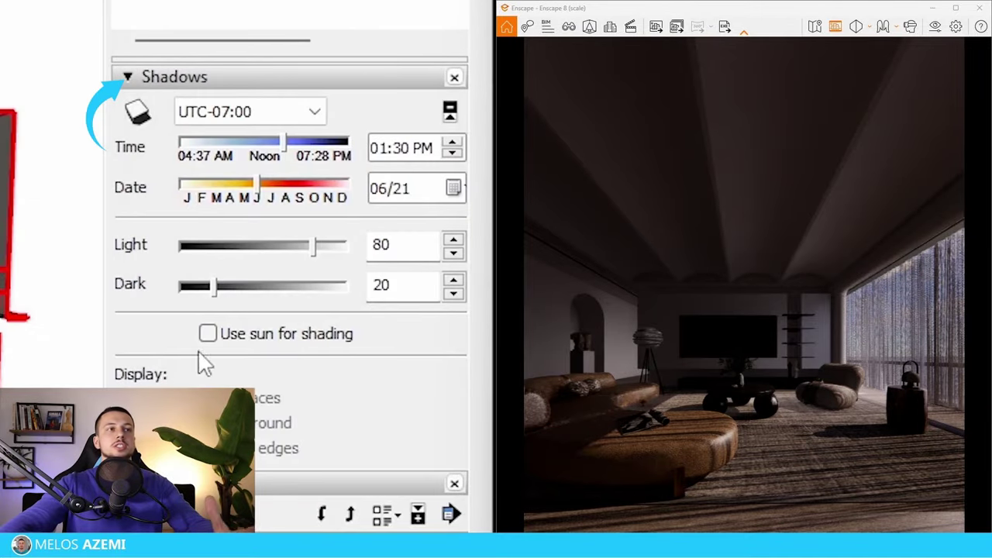
{"action": "mouse_move", "coordinate": [264, 198]}
{"action": "left_mouse_down"}
{"action": "mouse_move", "coordinate": [194, 193]}
{"action": "mouse_move", "coordinate": [341, 195]}
{"action": "mouse_move", "coordinate": [269, 195]}
{"action": "left_mouse_up"}
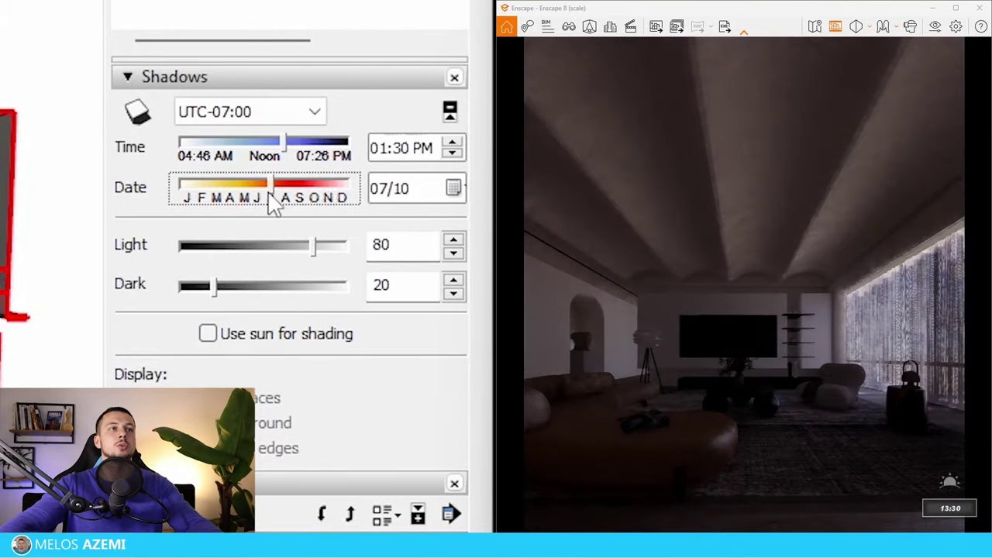
{"action": "right_click_drag", "start_coordinate": [742, 308], "coordinate": [837, 308], "text": "shift"}
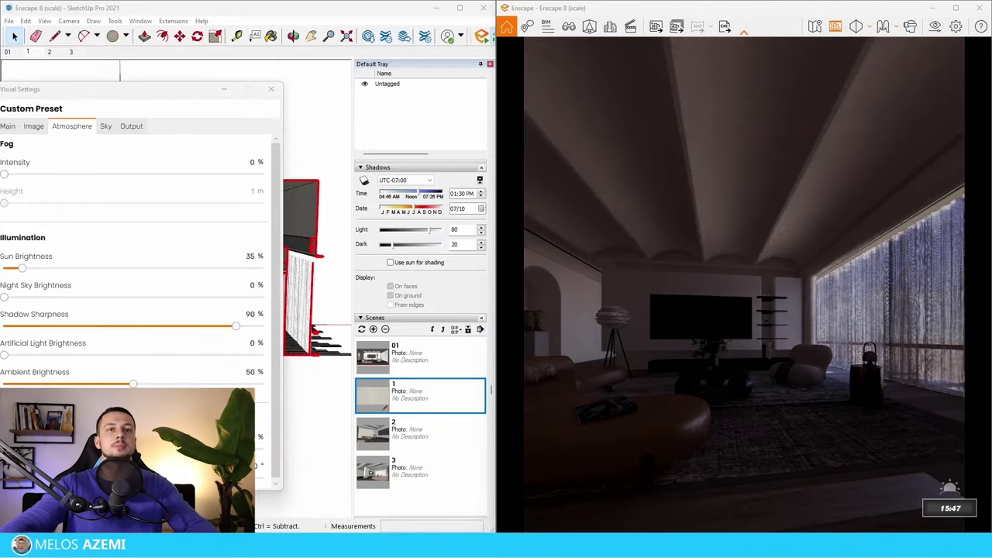
{"action": "right_click_drag", "start_coordinate": [744, 284], "coordinate": [674, 284], "text": "shift"}
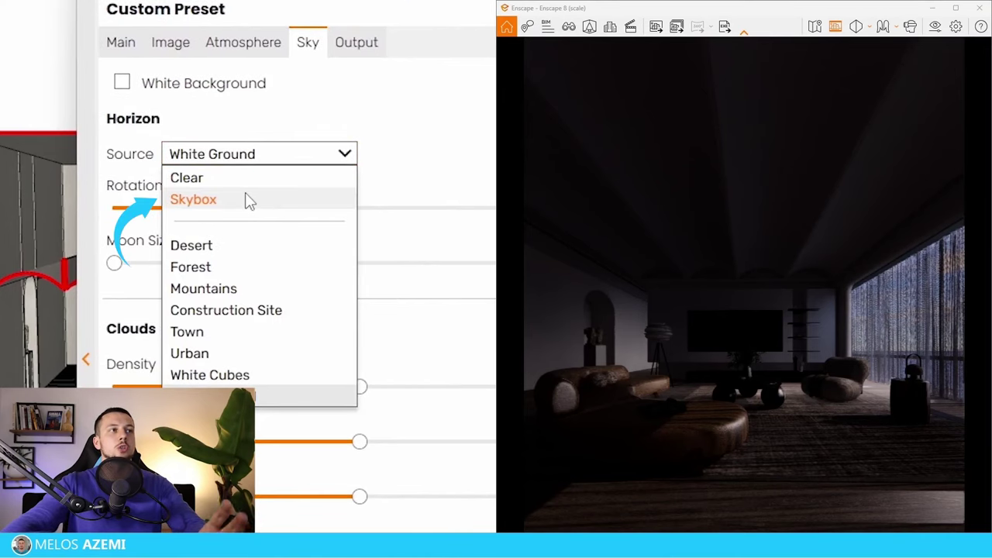
Set the horizon source to Skybox and load an HDR sky image from the HDRI folder
{"action": "left_click", "coordinate": [248, 200]}
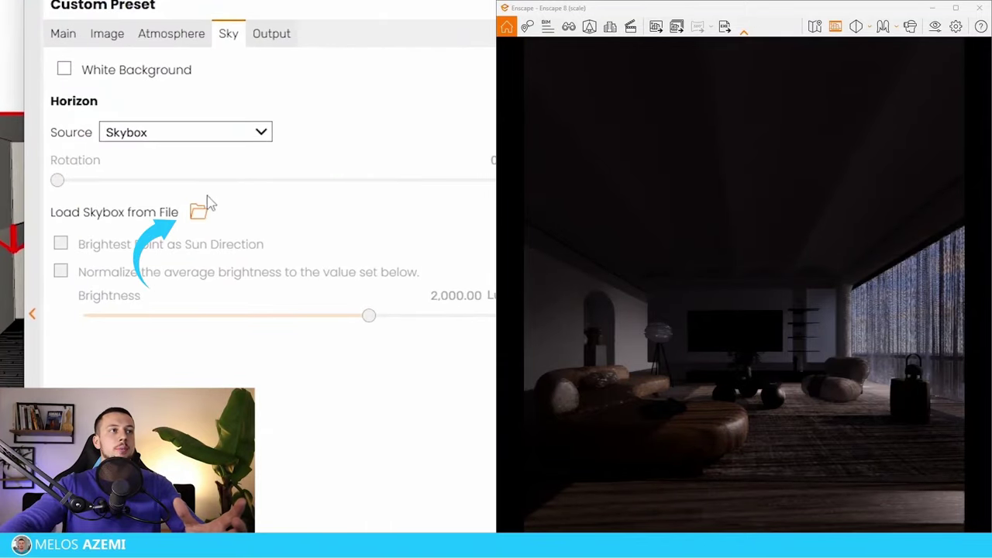
{"action": "left_click", "coordinate": [199, 211]}
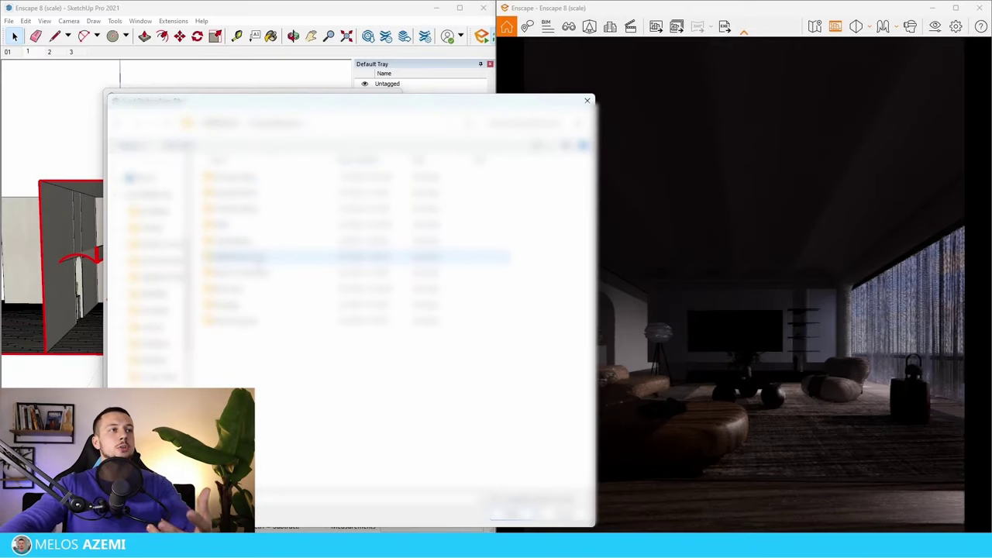
{"action": "double_click", "coordinate": [244, 229]}
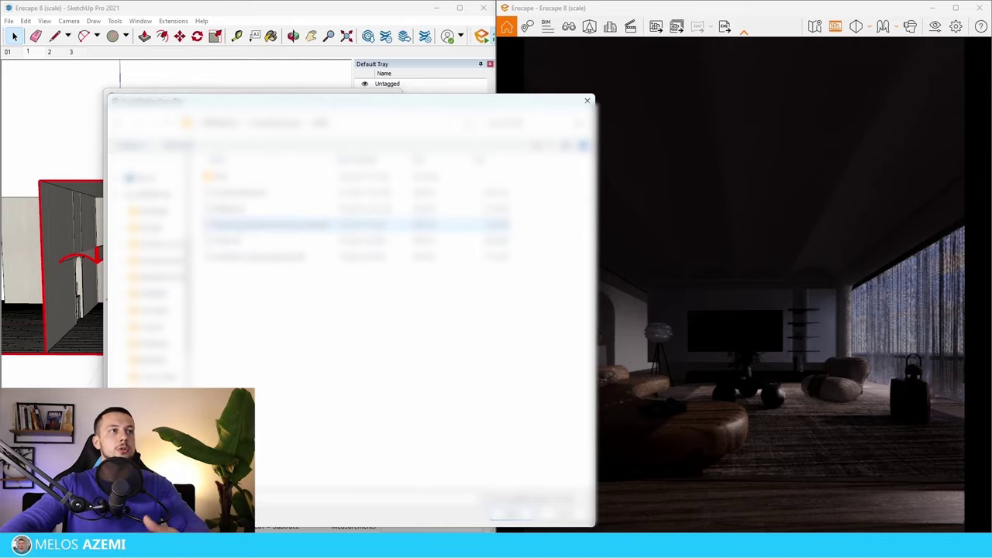
{"action": "left_click_drag", "start_coordinate": [315, 101], "coordinate": [288, 109]}
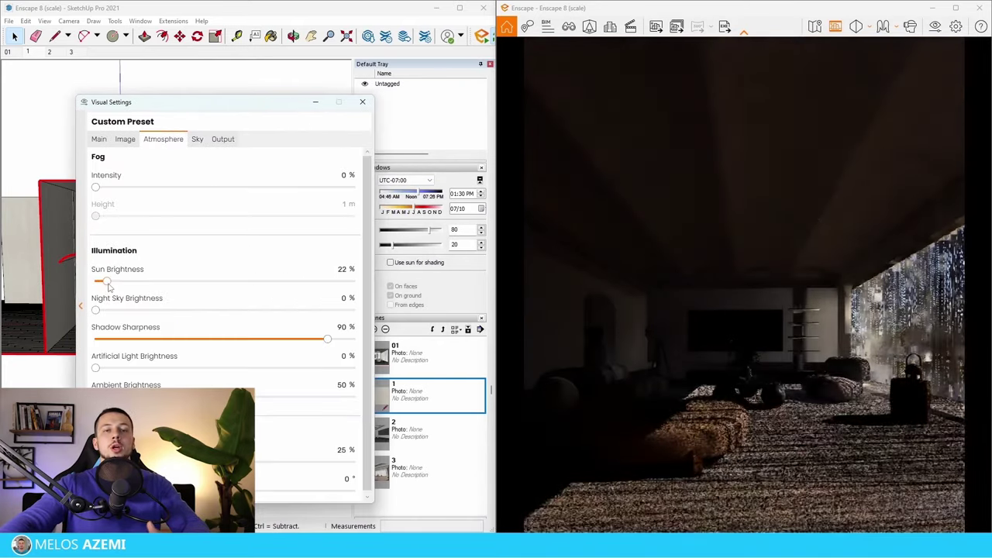
Lower the sun brightness to 11 % under the loaded skybox
{"action": "left_click_drag", "start_coordinate": [106, 281], "coordinate": [101, 281]}
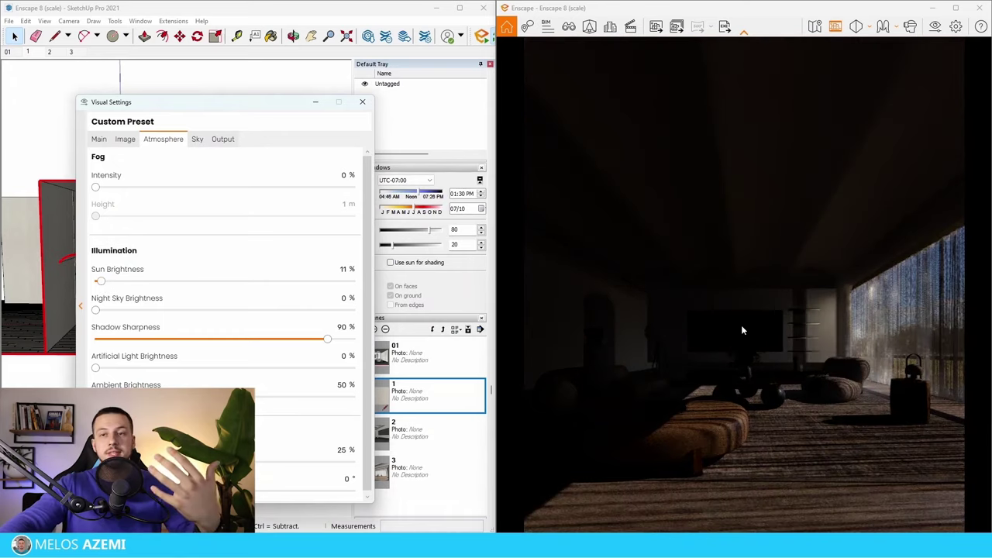
{"action": "key", "text": "s"}
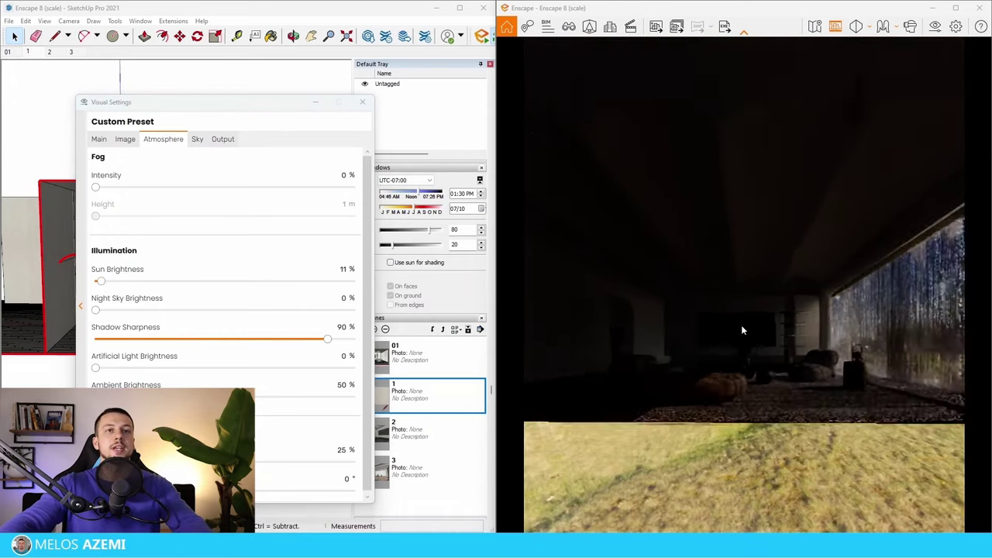
{"action": "left_click_drag", "start_coordinate": [741, 330], "coordinate": [740, 303]}
{"action": "key", "text": "w"}
{"action": "key", "text": "w"}
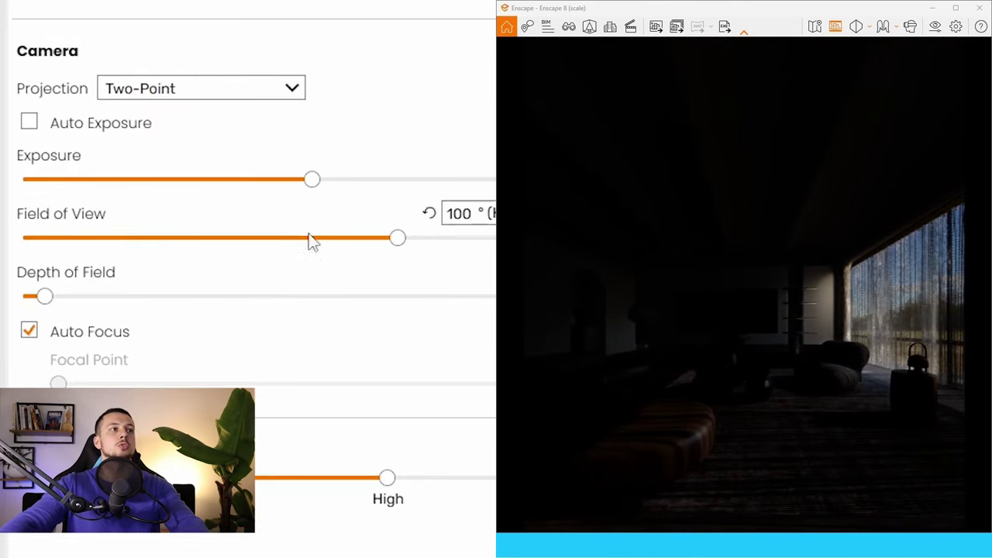
Enable auto exposure for the camera and readjust the sun brightness to 11 %
{"action": "left_click", "coordinate": [28, 122]}
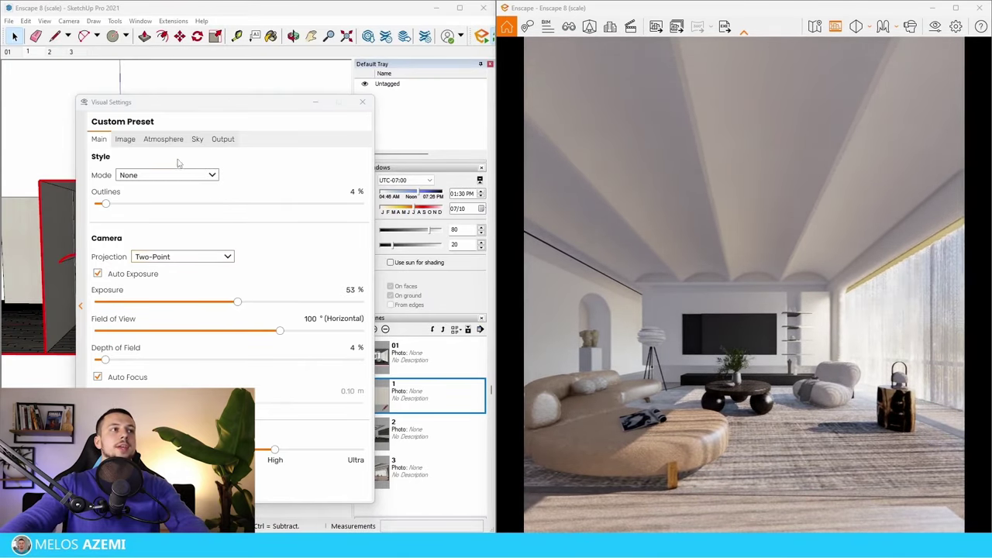
{"action": "left_click", "coordinate": [163, 140]}
{"action": "mouse_move", "coordinate": [97, 280]}
{"action": "left_mouse_down"}
{"action": "mouse_move", "coordinate": [114, 281]}
{"action": "mouse_move", "coordinate": [103, 284]}
{"action": "left_mouse_up"}
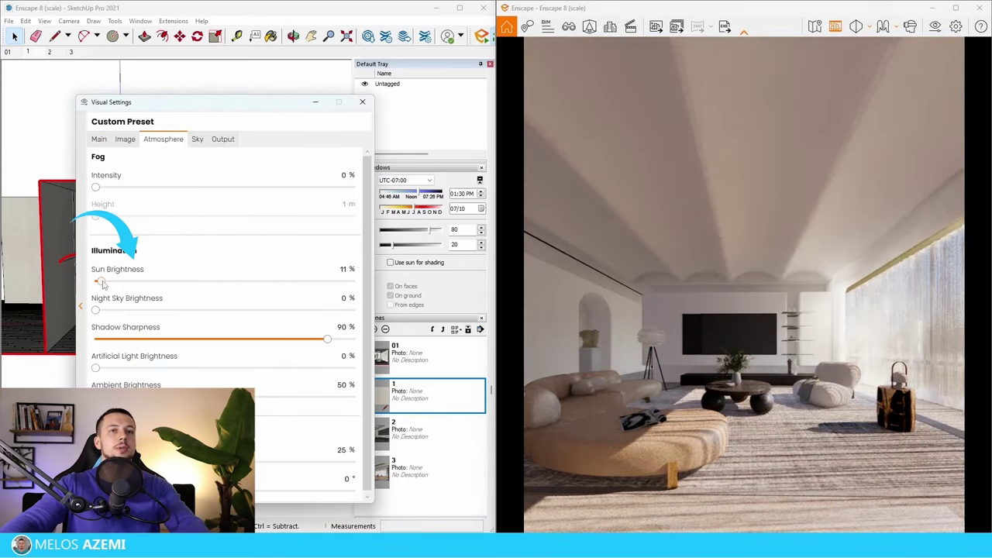
{"action": "left_click", "coordinate": [873, 308]}
{"action": "key", "text": "a"}
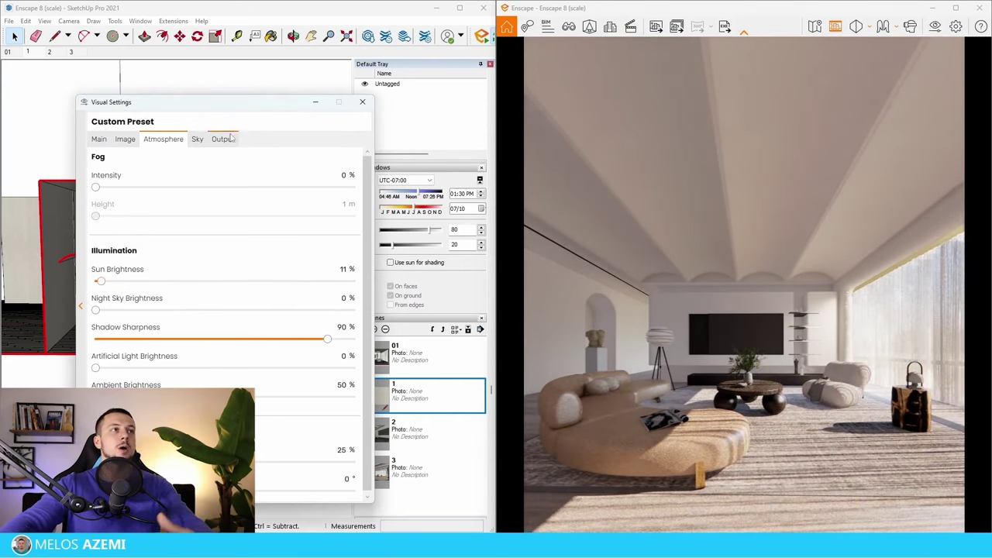
Load Urban.hdr as the skybox and set the sun brightness to 0 %
{"action": "left_click", "coordinate": [197, 140]}
{"action": "left_click", "coordinate": [179, 246]}
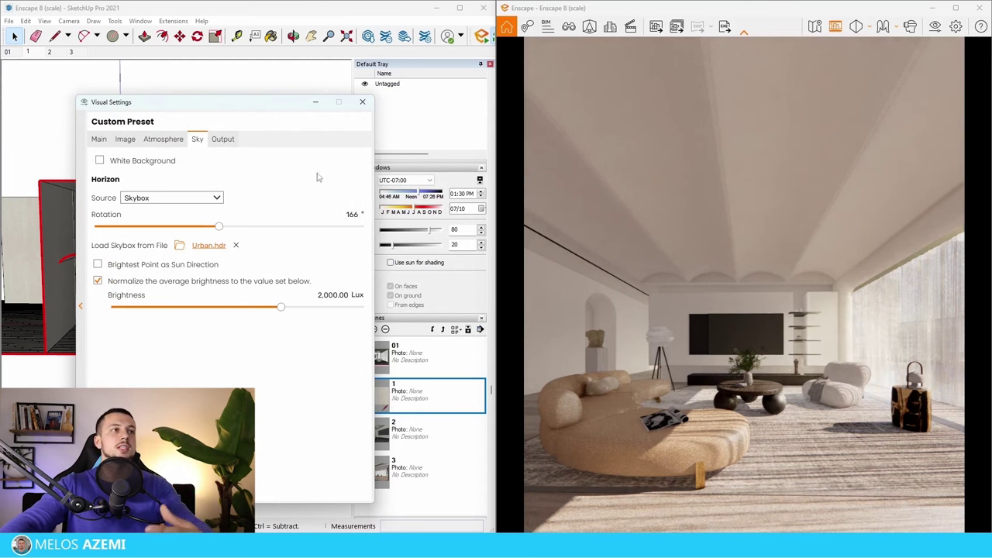
{"action": "left_click", "coordinate": [136, 144]}
{"action": "left_click", "coordinate": [170, 141]}
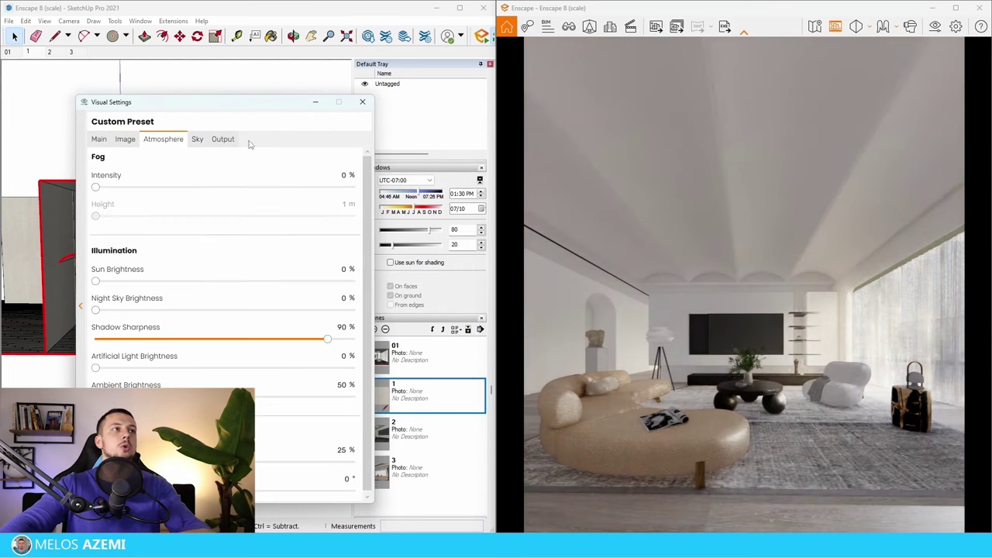
Try wasteland_clouds_puresky_4k.hdr as the skybox file
{"action": "left_click", "coordinate": [195, 138]}
{"action": "left_click", "coordinate": [183, 245]}
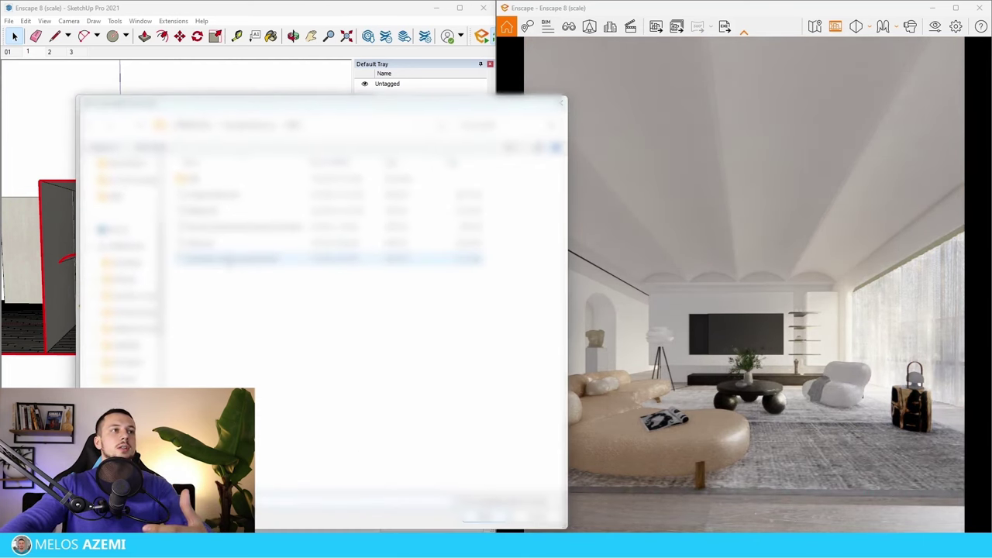
{"action": "double_click", "coordinate": [229, 259]}
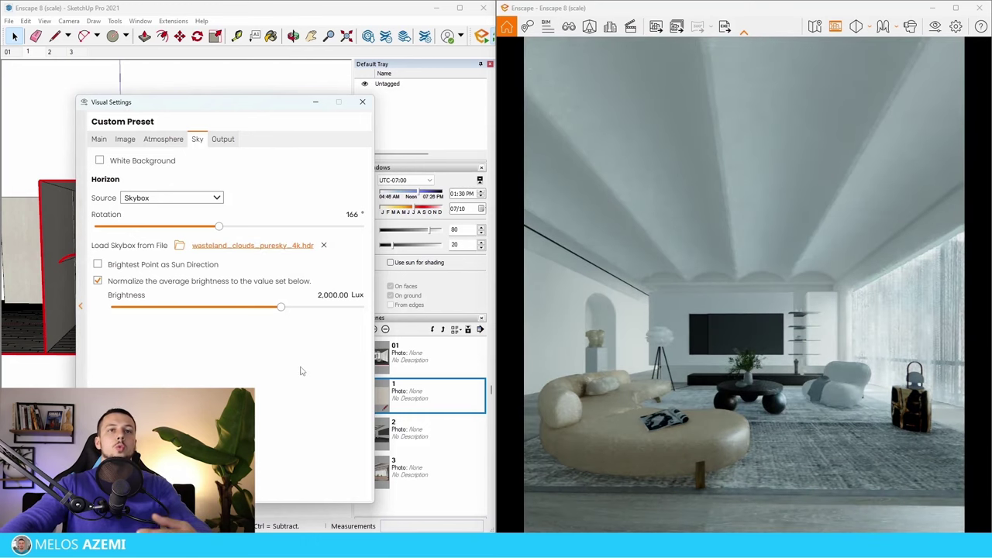
Remove the loaded skybox file and minimize the visual settings
{"action": "left_click", "coordinate": [323, 244]}
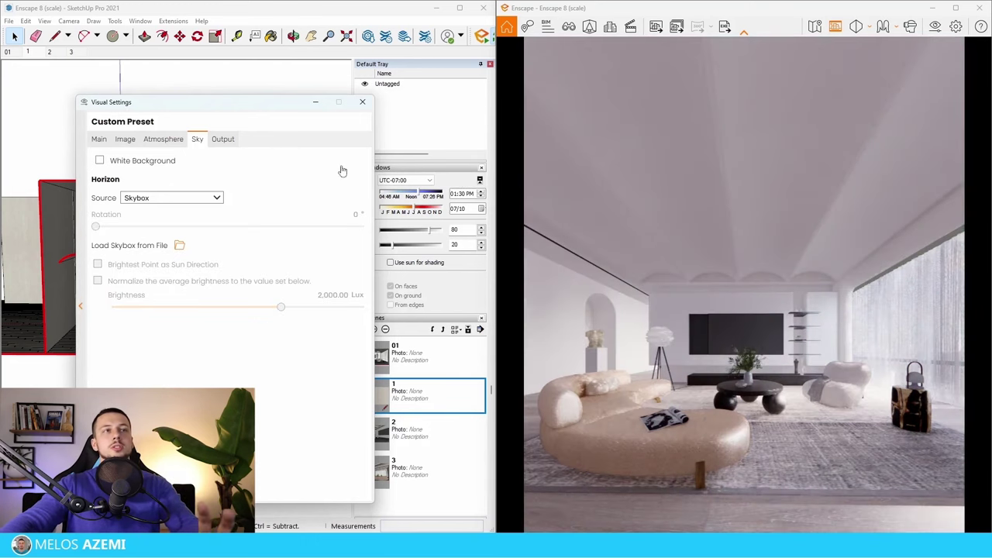
{"action": "left_click", "coordinate": [316, 103]}
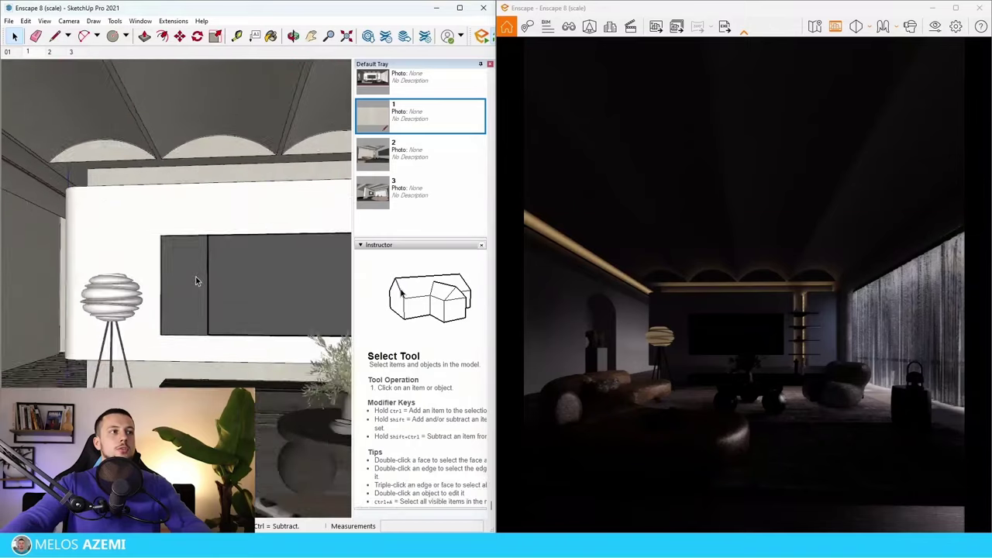
Enlarge the SketchUp window with the render window beside the model, and open the Enscape objects for placing light sources
{"action": "scroll", "coordinate": [196, 281], "scroll_direction": "down", "scroll_amount": 3}
{"action": "middle_click_drag", "start_coordinate": [196, 280], "coordinate": [183, 308]}
{"action": "scroll", "coordinate": [78, 320], "scroll_direction": "up", "scroll_amount": 5}
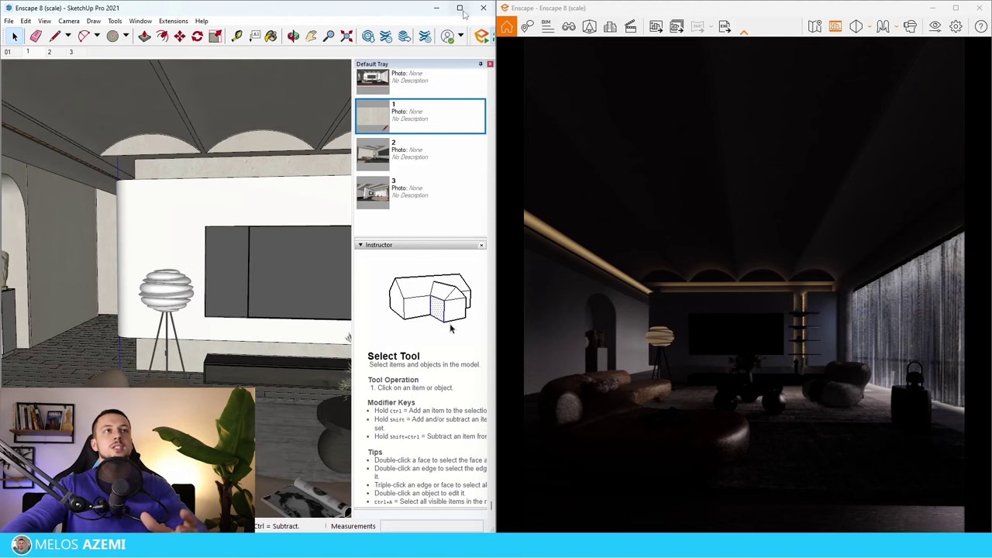
{"action": "left_click", "coordinate": [459, 9]}
{"action": "left_click_drag", "start_coordinate": [889, 4], "coordinate": [848, 90]}
{"action": "left_click", "coordinate": [537, 31]}
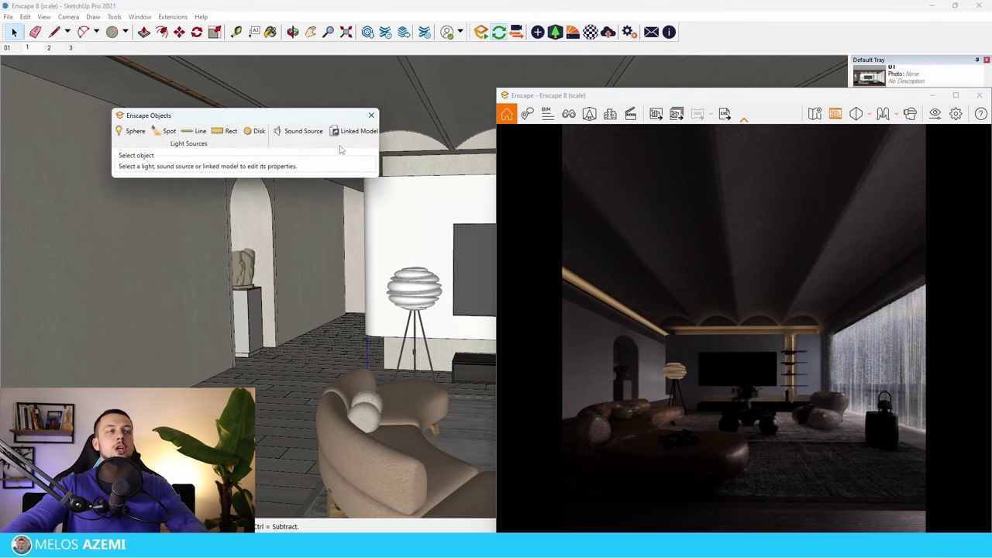
{"action": "left_click_drag", "start_coordinate": [295, 119], "coordinate": [252, 122]}
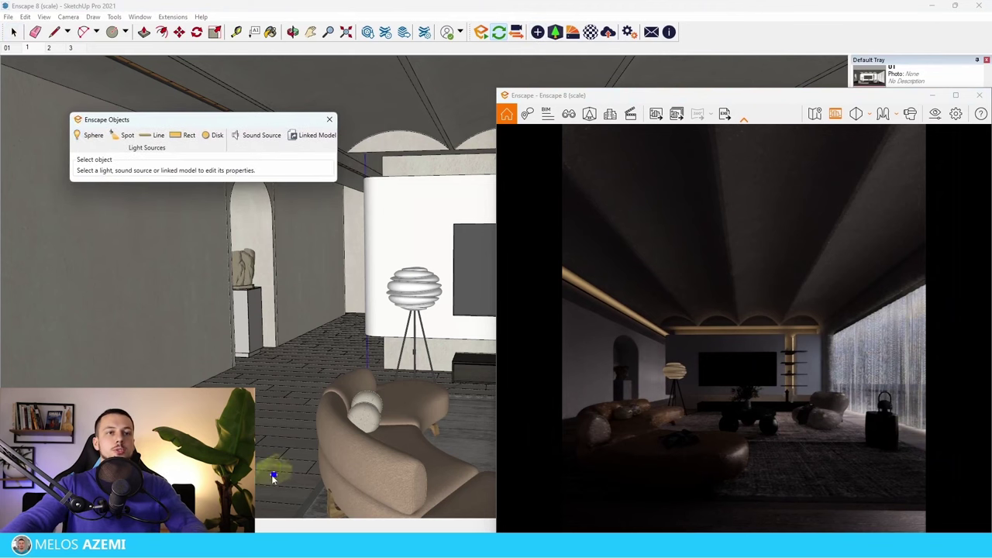
{"action": "scroll", "coordinate": [272, 477], "scroll_direction": "down", "scroll_amount": 3}
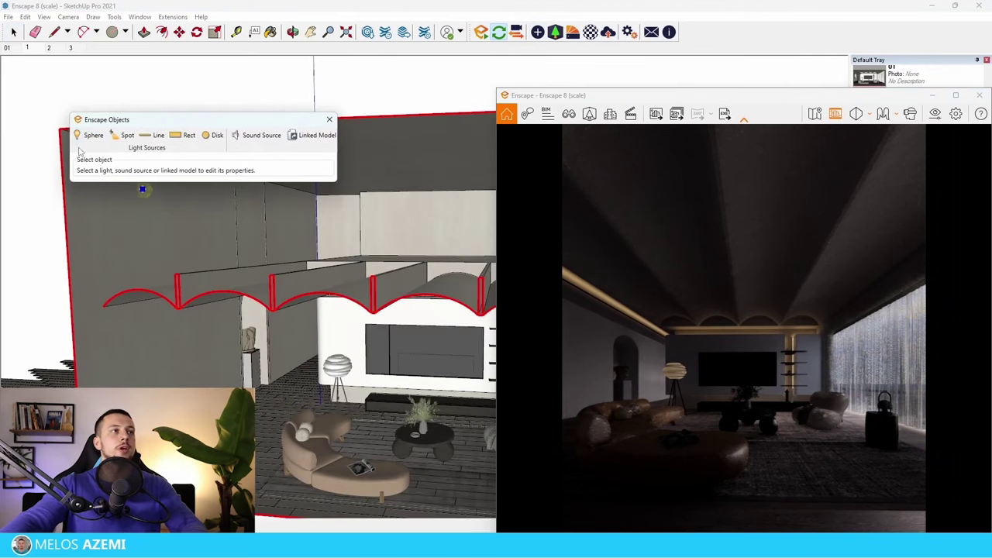
Place a sphere light just above the shade of the floor lamp beside the TV wall
{"action": "scroll", "coordinate": [382, 335], "scroll_direction": "up", "scroll_amount": 10}
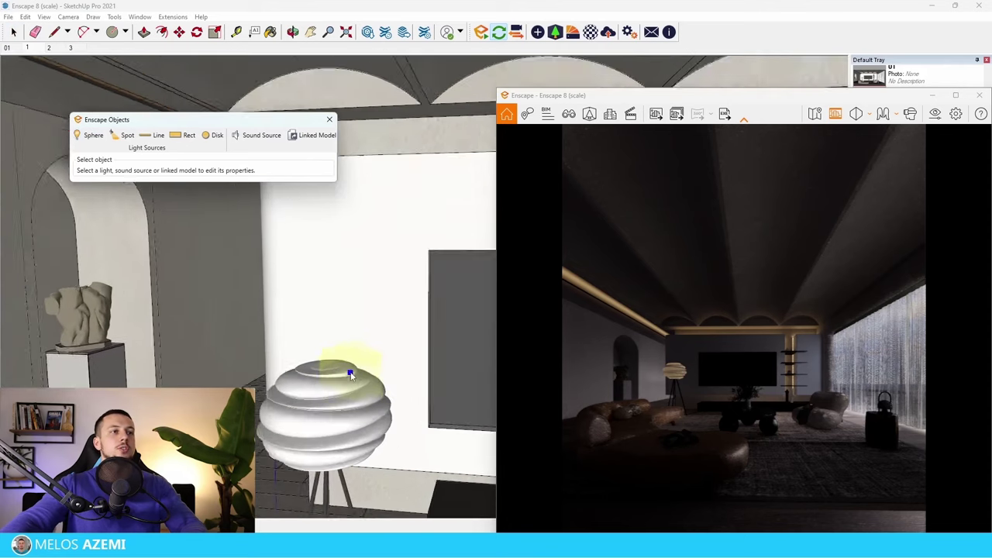
{"action": "middle_click_drag", "start_coordinate": [327, 458], "coordinate": [320, 394]}
{"action": "scroll", "coordinate": [340, 367], "scroll_direction": "down", "scroll_amount": 3}
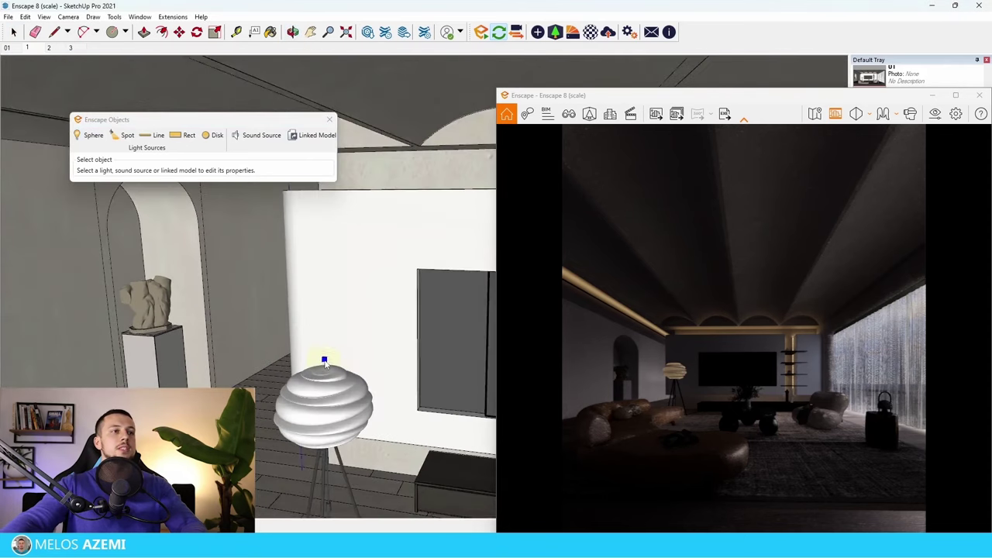
{"action": "scroll", "coordinate": [324, 358], "scroll_direction": "up", "scroll_amount": 3}
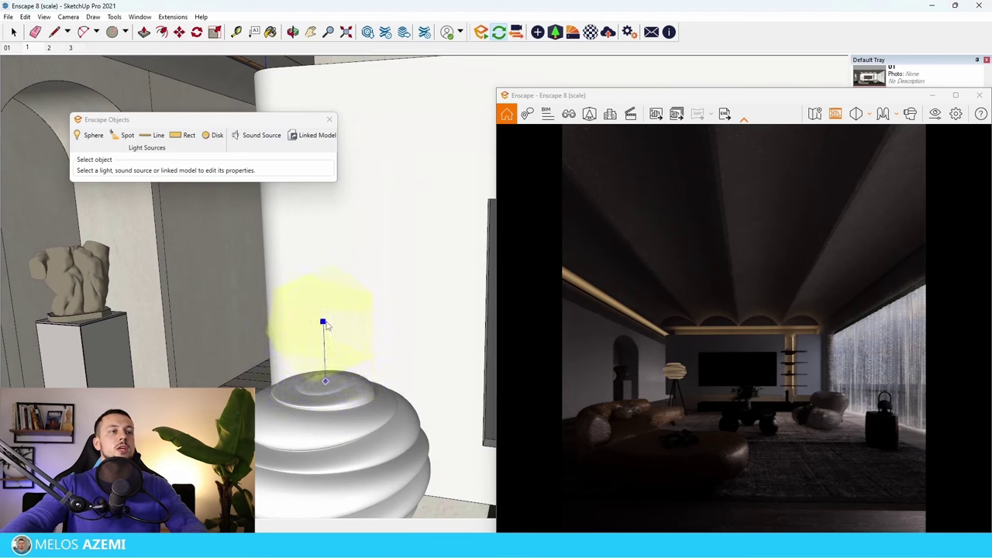
{"action": "left_click", "coordinate": [323, 322]}
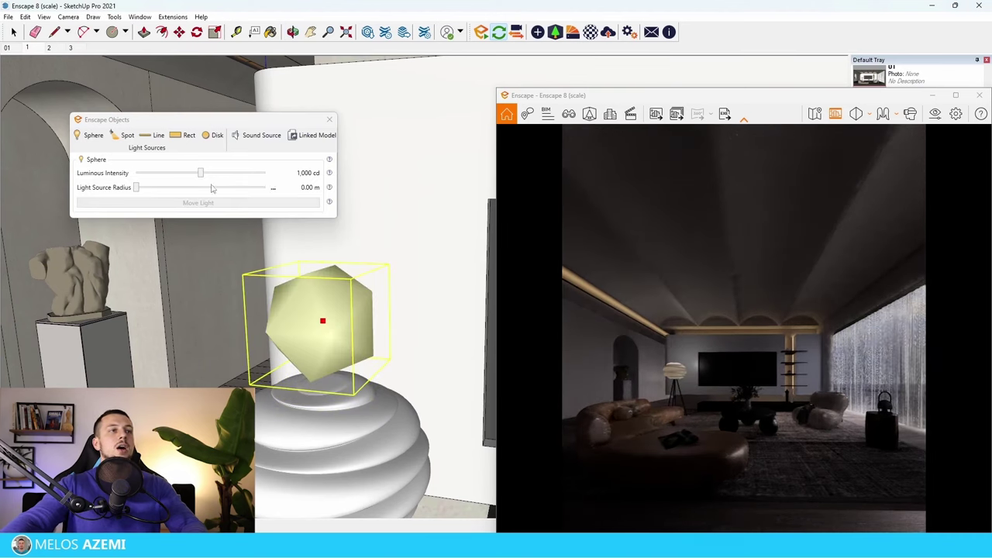
Set the sphere light's source radius to 0.30 m and increase its luminous intensity, with the floor lamp in the rendered view
{"action": "key", "text": "w"}
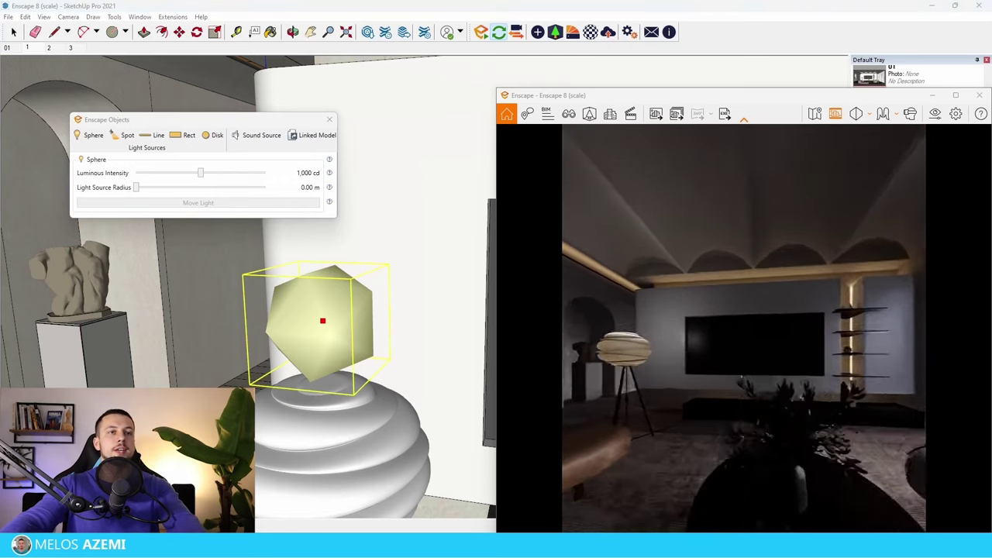
{"action": "left_click_drag", "start_coordinate": [727, 396], "coordinate": [643, 392]}
{"action": "key", "text": "s"}
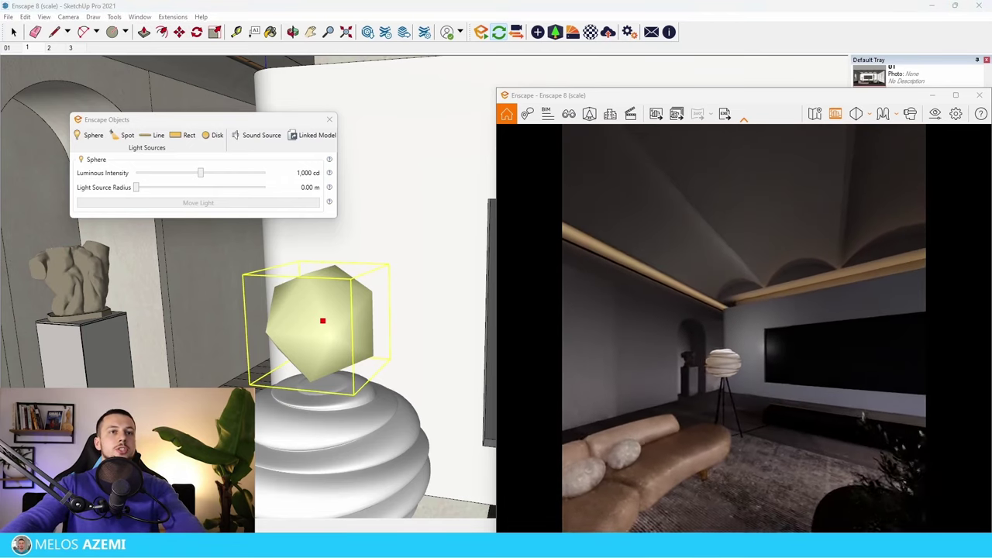
{"action": "key", "text": "w"}
{"action": "key", "text": "s"}
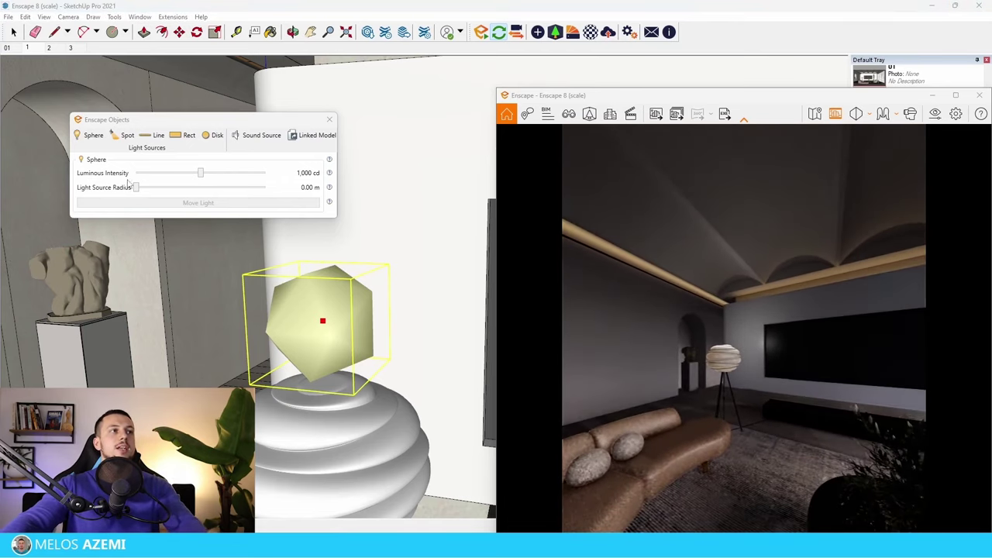
{"action": "left_click_drag", "start_coordinate": [136, 188], "coordinate": [143, 188]}
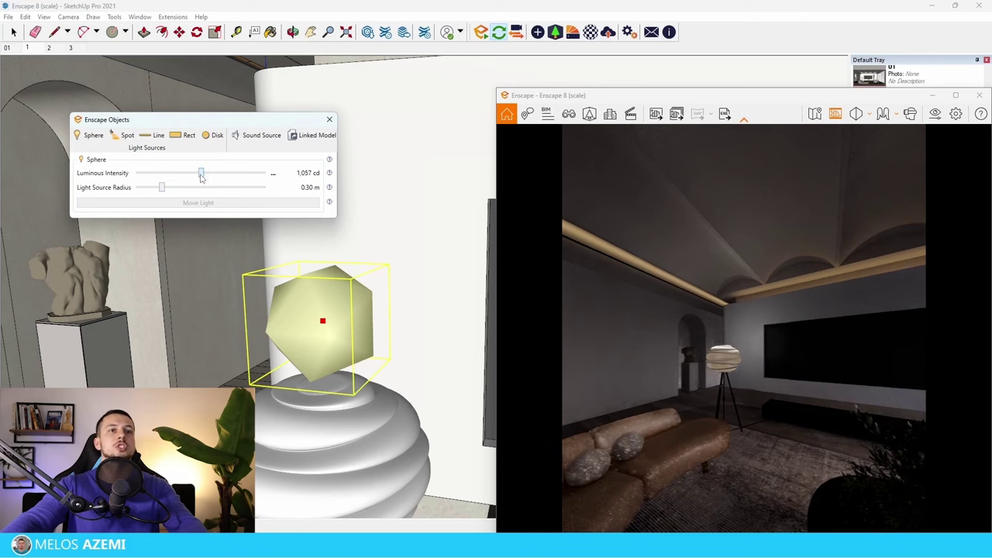
{"action": "left_click_drag", "start_coordinate": [200, 176], "coordinate": [216, 177]}
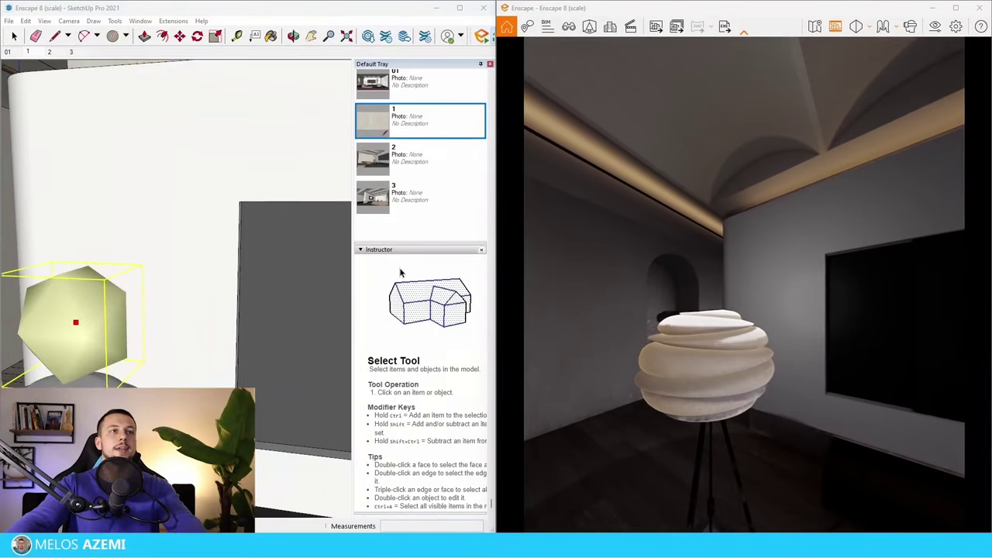
Paint the sphere light above the floor lamp with the orange Color C04 from the Colors material collection
{"action": "scroll", "coordinate": [365, 346], "scroll_direction": "up", "scroll_amount": 6}
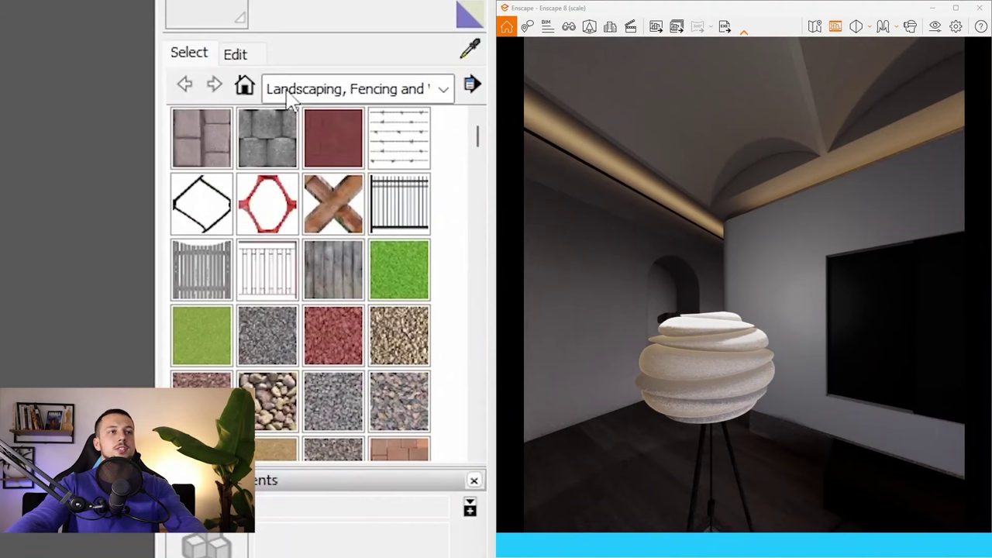
{"action": "left_click", "coordinate": [286, 93]}
{"action": "left_click", "coordinate": [333, 178]}
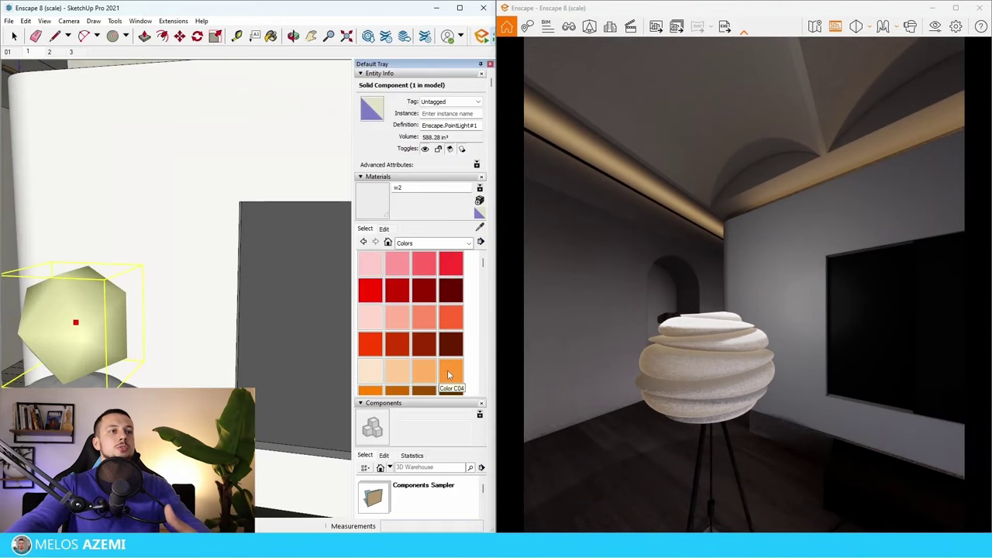
{"action": "left_click", "coordinate": [448, 372]}
{"action": "scroll", "coordinate": [231, 292], "scroll_direction": "down", "scroll_amount": 5}
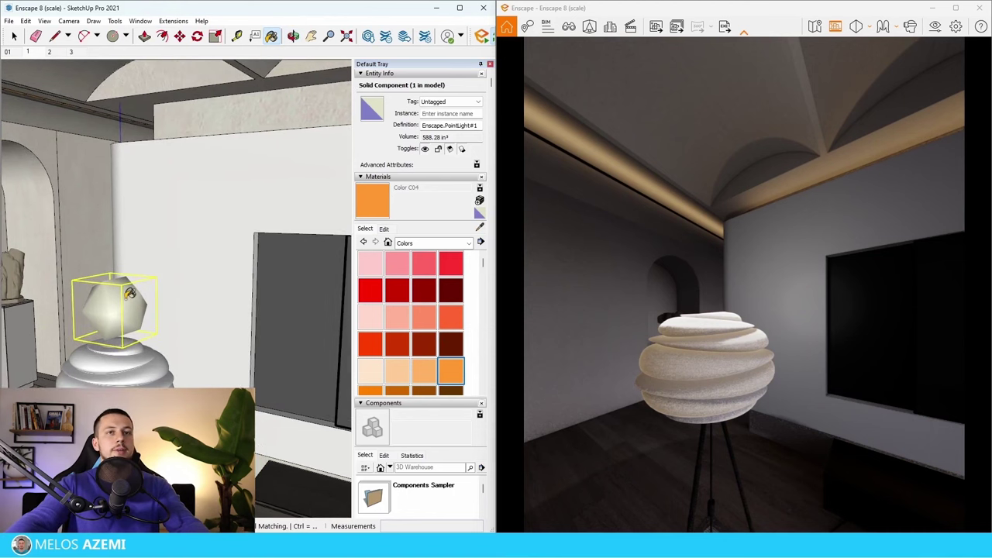
{"action": "left_click", "coordinate": [130, 293]}
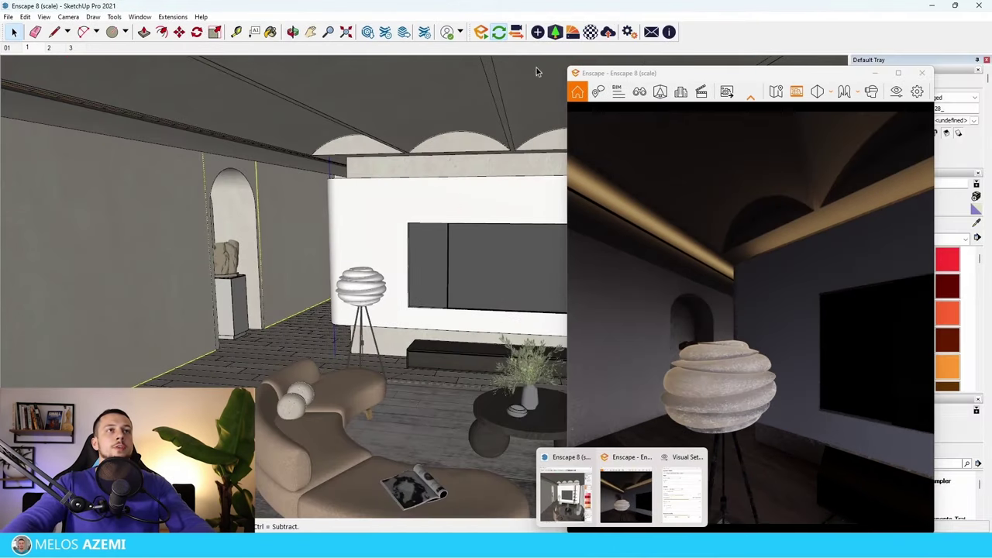
Reopen the Enscape objects and place the origin of a new spot light on a ceiling beam in front of the TV wall
{"action": "left_click", "coordinate": [536, 35]}
{"action": "left_click_drag", "start_coordinate": [163, 53], "coordinate": [164, 81]}
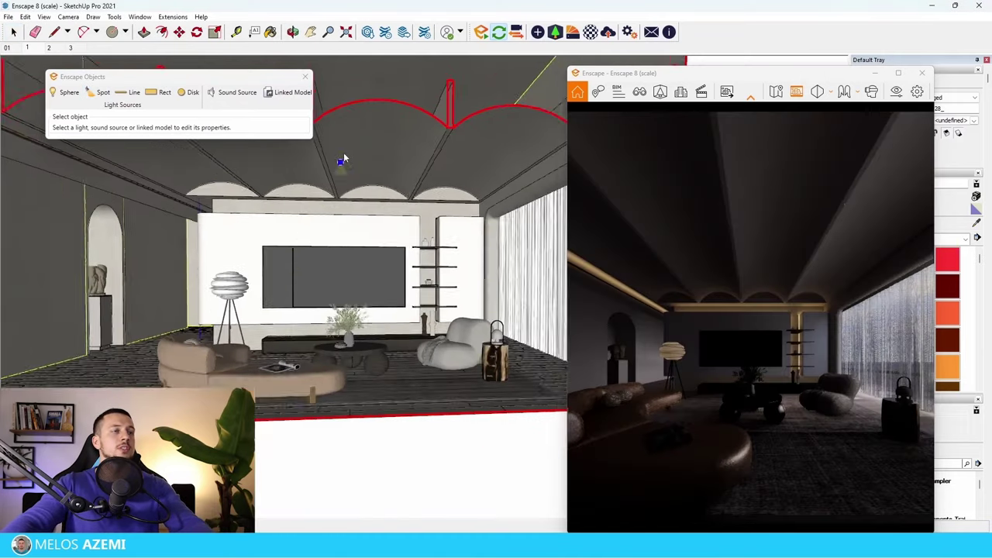
{"action": "scroll", "coordinate": [348, 215], "scroll_direction": "up", "scroll_amount": 3}
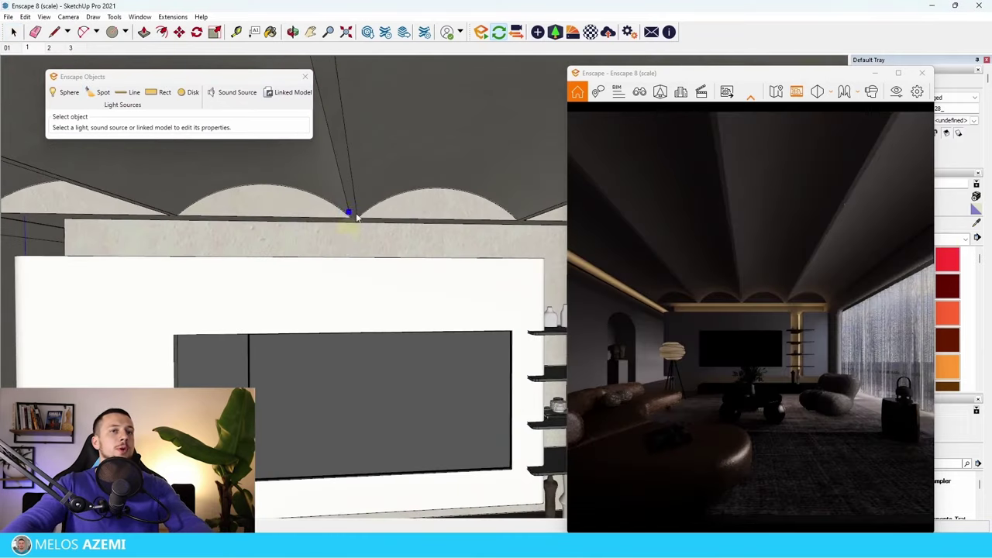
{"action": "scroll", "coordinate": [354, 275], "scroll_direction": "down", "scroll_amount": 3}
{"action": "scroll", "coordinate": [391, 258], "scroll_direction": "up", "scroll_amount": 1}
{"action": "scroll", "coordinate": [389, 258], "scroll_direction": "up", "scroll_amount": 4}
{"action": "middle_click_drag", "start_coordinate": [372, 259], "coordinate": [420, 159]}
{"action": "scroll", "coordinate": [420, 196], "scroll_direction": "down", "scroll_amount": 4}
{"action": "scroll", "coordinate": [447, 136], "scroll_direction": "up", "scroll_amount": 2}
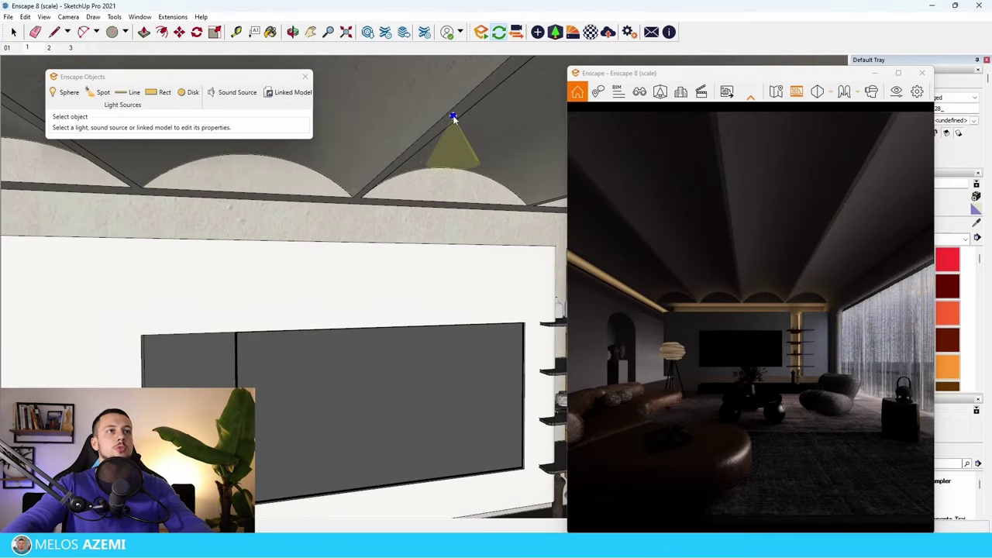
{"action": "left_click", "coordinate": [451, 116]}
Aim the spot light down at the coffee table, with a luminous intensity of 90,886 cd and a beam angle of 62.8°
{"action": "scroll", "coordinate": [398, 146], "scroll_direction": "down", "scroll_amount": 5}
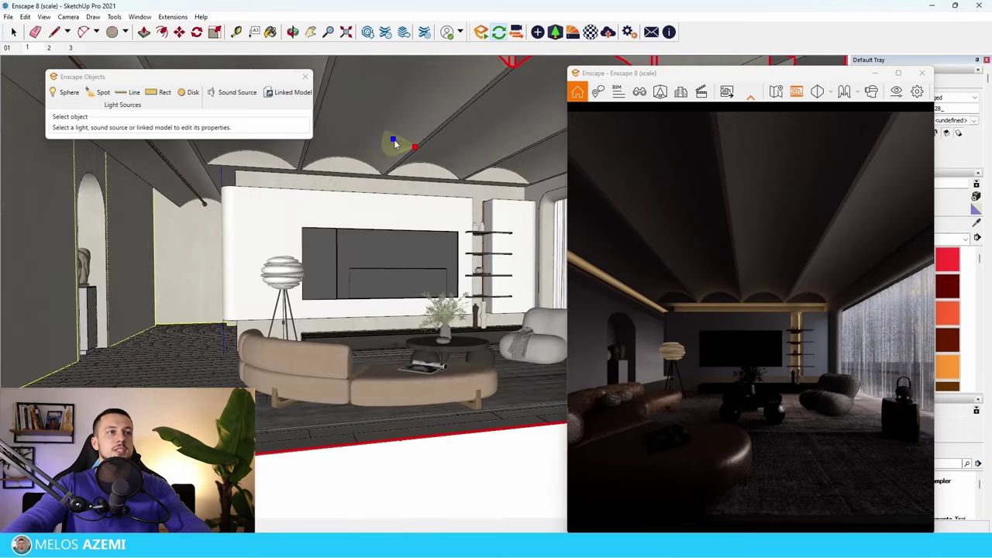
{"action": "scroll", "coordinate": [434, 351], "scroll_direction": "up", "scroll_amount": 4}
{"action": "middle_click_drag", "start_coordinate": [434, 354], "coordinate": [435, 468]}
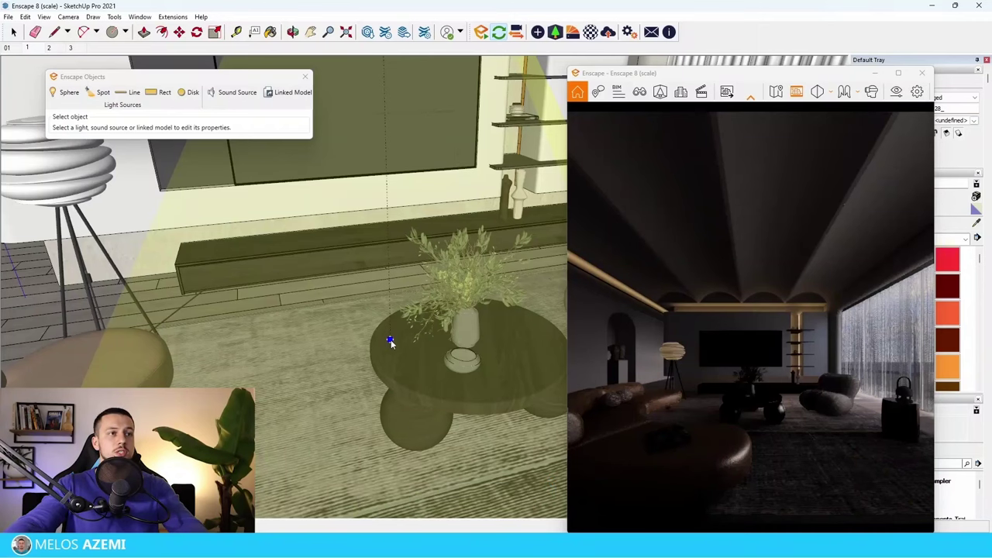
{"action": "left_click", "coordinate": [390, 343]}
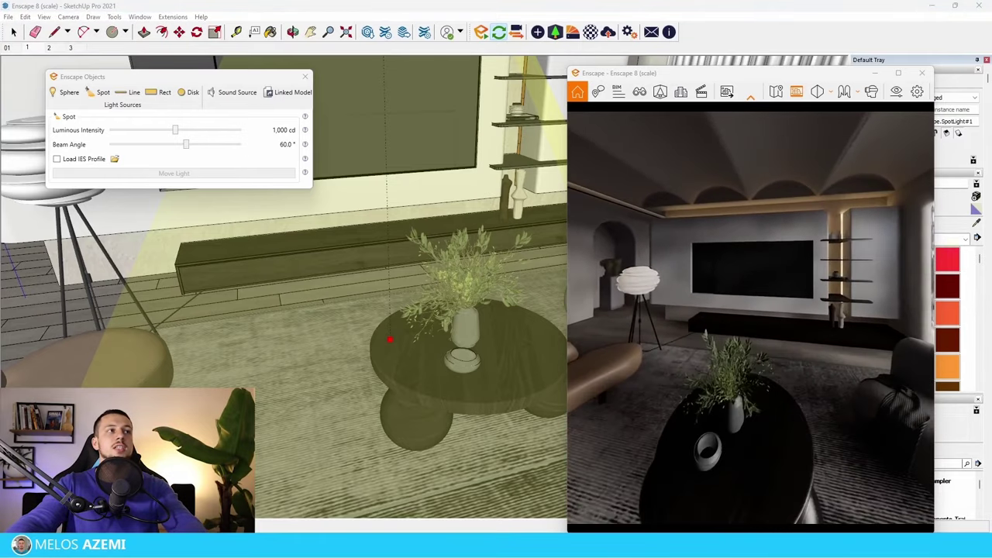
{"action": "left_click_drag", "start_coordinate": [175, 129], "coordinate": [218, 130]}
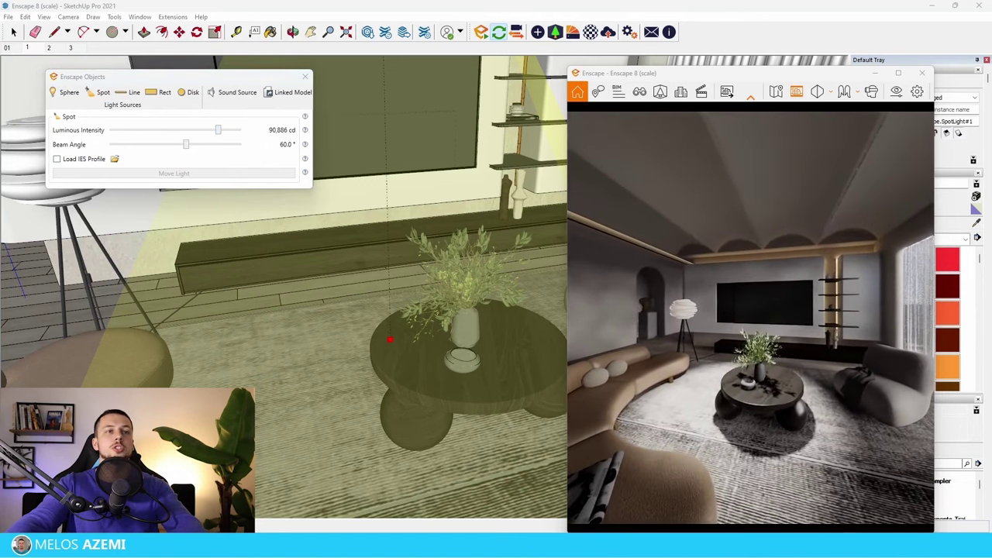
{"action": "left_click_drag", "start_coordinate": [186, 152], "coordinate": [234, 157]}
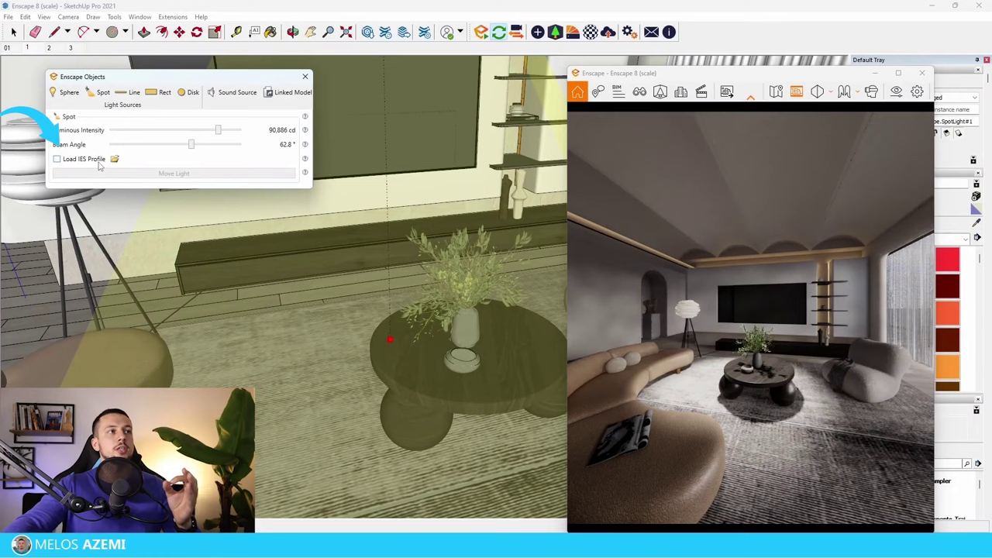
Switch to ieslibrary.com in the browser and download the IES file for the BEGA luminaire 50975.6K3 (Preliminary)
{"action": "left_click", "coordinate": [114, 158]}
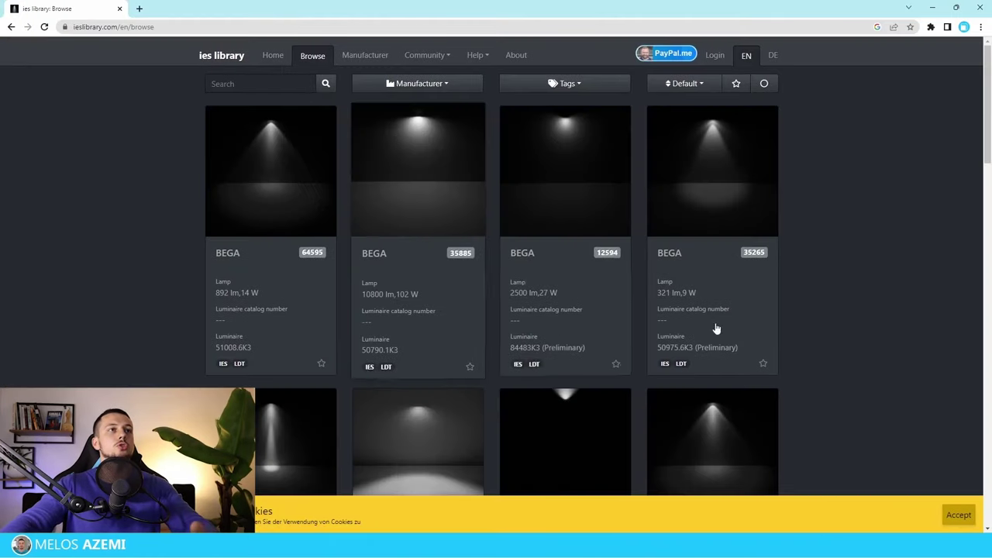
{"action": "scroll", "coordinate": [702, 190], "scroll_direction": "down", "scroll_amount": 1}
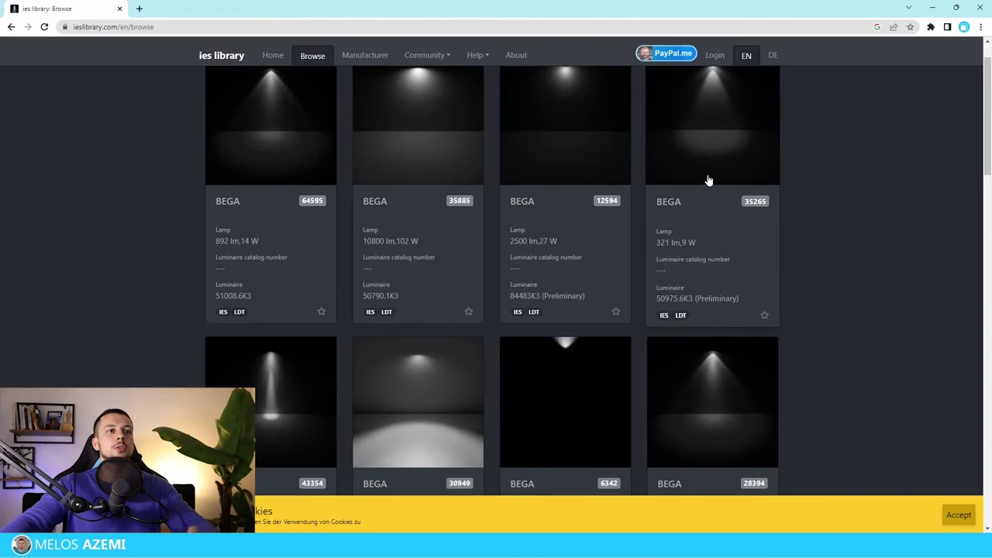
{"action": "left_click", "coordinate": [703, 146]}
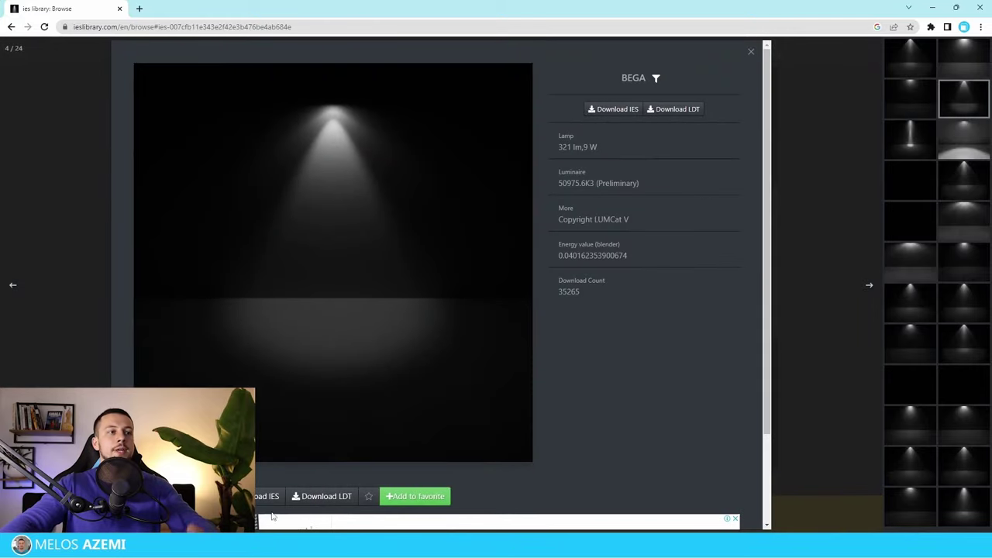
{"action": "left_click", "coordinate": [243, 502]}
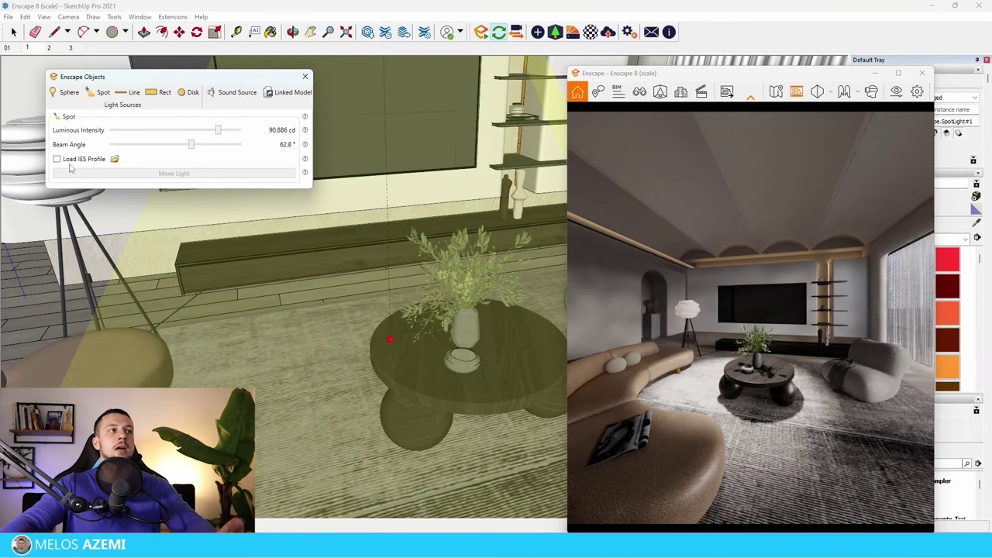
Load the IES profile 007cfb11e343e2f42e3b476be4ab684e.ies into the coffee table's spot light and lower its luminous intensity
{"action": "left_click", "coordinate": [71, 160]}
{"action": "scroll", "coordinate": [88, 219], "scroll_direction": "up", "scroll_amount": 3}
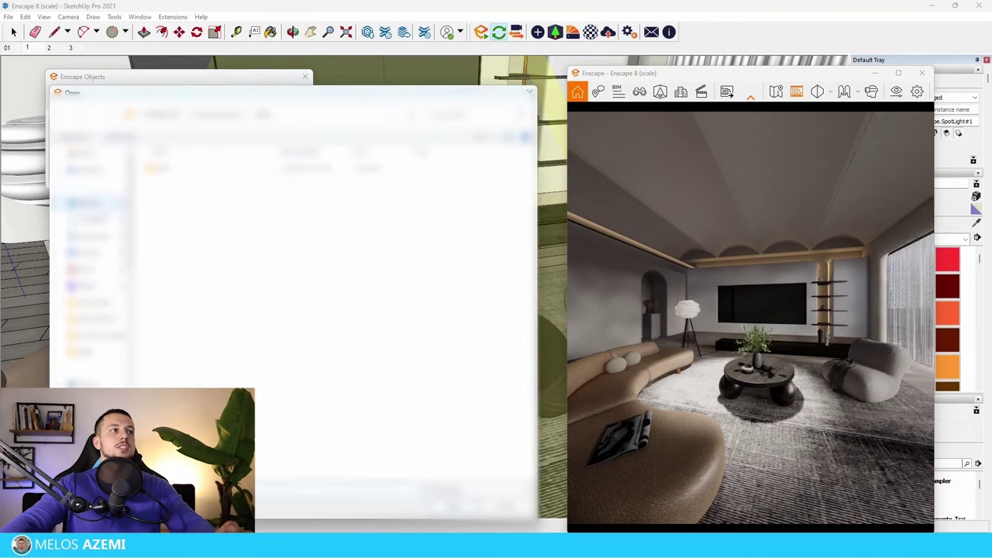
{"action": "left_click", "coordinate": [91, 219]}
{"action": "left_click", "coordinate": [91, 203]}
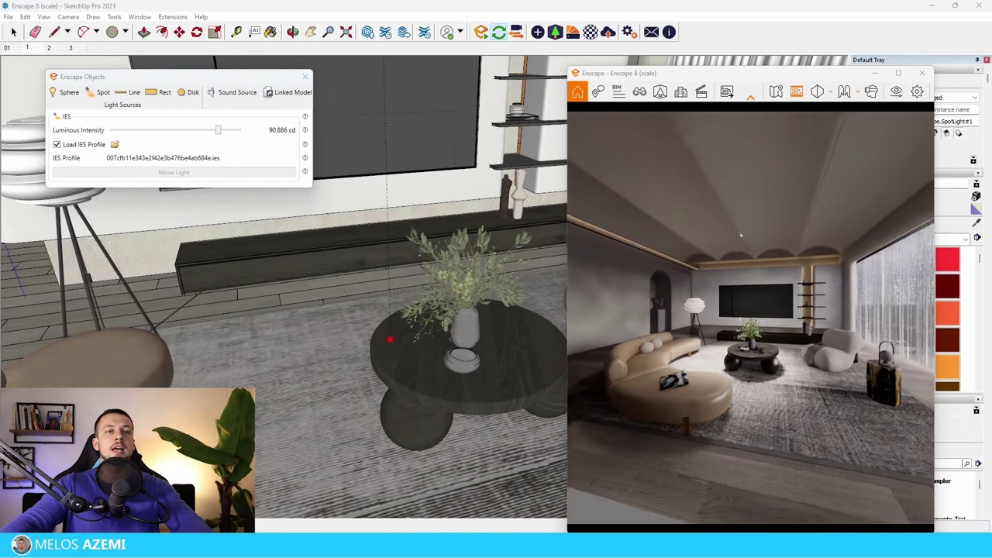
{"action": "left_click_drag", "start_coordinate": [217, 129], "coordinate": [184, 137]}
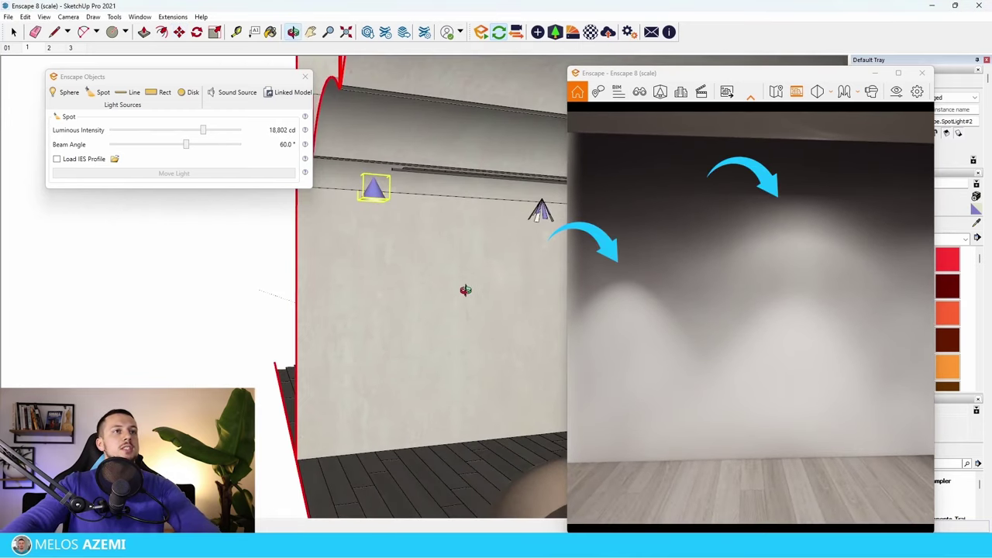
Examine the plain spot light and the IES light on the side wall, comparing their positions in the room and their rendered light patterns
{"action": "scroll", "coordinate": [514, 243], "scroll_direction": "up", "scroll_amount": 1}
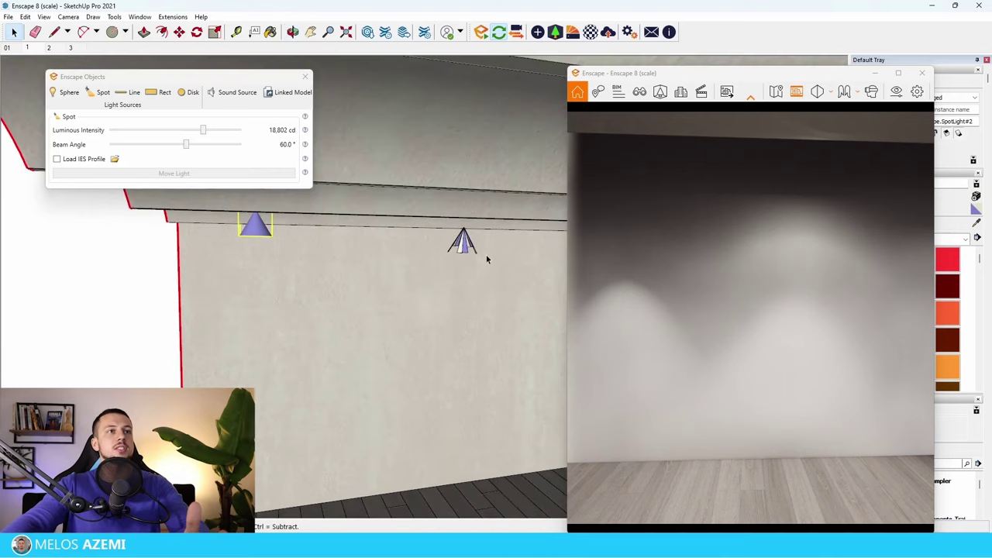
{"action": "middle_click_drag", "start_coordinate": [486, 259], "coordinate": [490, 243]}
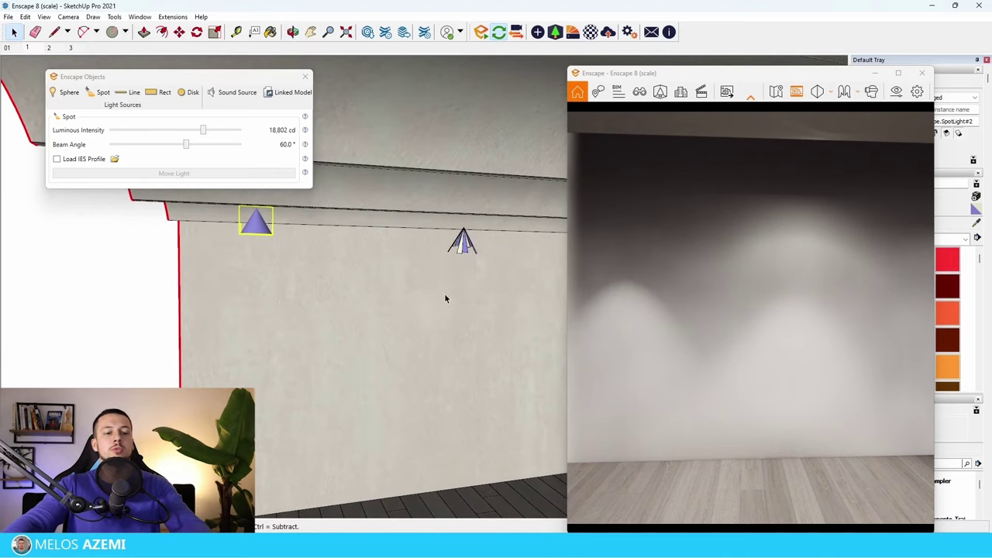
{"action": "middle_click_drag", "start_coordinate": [326, 329], "coordinate": [432, 330]}
{"action": "scroll", "coordinate": [359, 323], "scroll_direction": "down", "scroll_amount": 5}
{"action": "mouse_move", "coordinate": [352, 316]}
{"action": "middle_mouse_down"}
{"action": "mouse_move", "coordinate": [343, 303]}
{"action": "mouse_move", "coordinate": [453, 332]}
{"action": "mouse_move", "coordinate": [412, 338]}
{"action": "middle_mouse_up"}
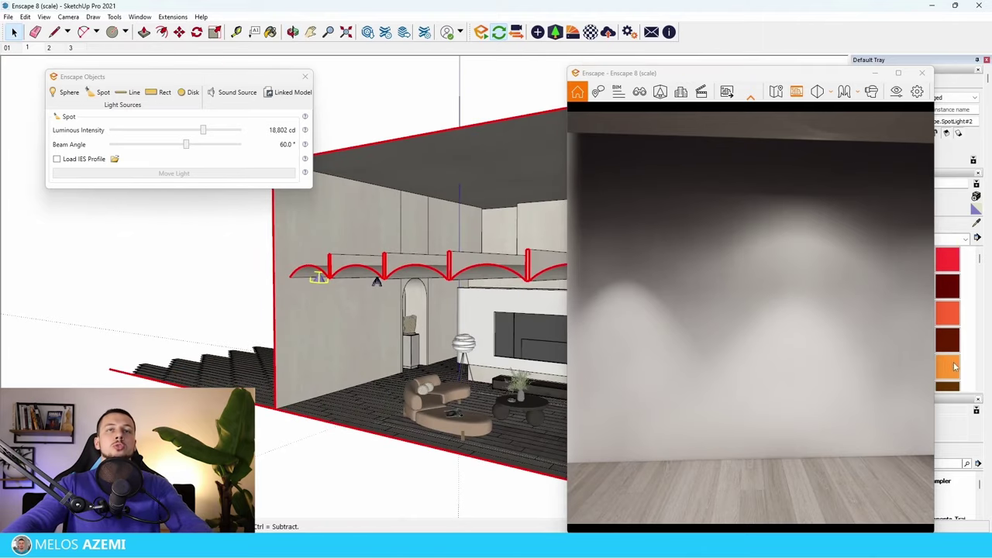
{"action": "middle_click_drag", "start_coordinate": [404, 295], "coordinate": [350, 312]}
{"action": "scroll", "coordinate": [350, 313], "scroll_direction": "up", "scroll_amount": 2}
{"action": "scroll", "coordinate": [219, 268], "scroll_direction": "down", "scroll_amount": 2}
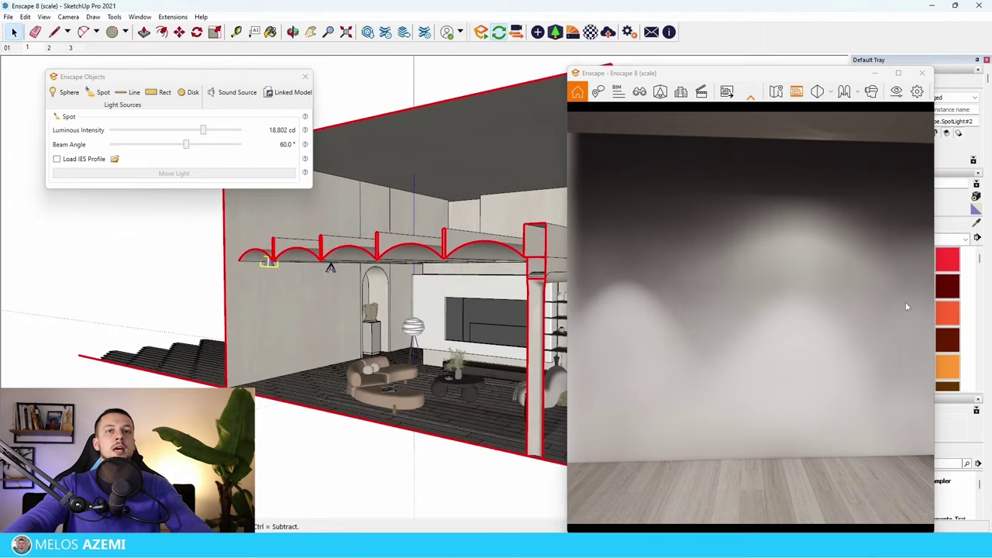
Try painting the IES light on the side wall with the orange colour
{"action": "left_click", "coordinate": [955, 367]}
{"action": "scroll", "coordinate": [302, 308], "scroll_direction": "up", "scroll_amount": 4}
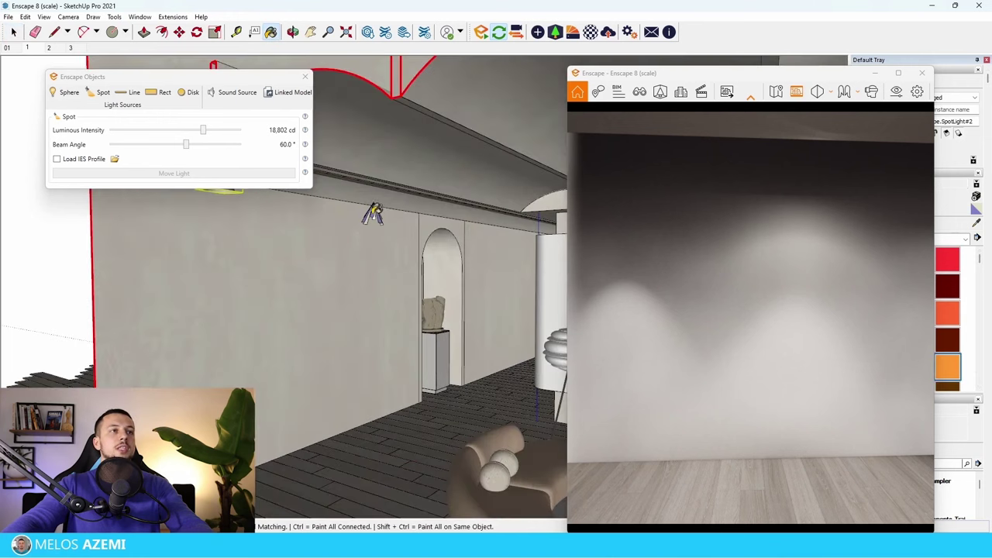
{"action": "left_click", "coordinate": [375, 210]}
Paint the IES light on the side wall with the cyan colour to tint its light
{"action": "scroll", "coordinate": [403, 249], "scroll_direction": "down", "scroll_amount": 3}
{"action": "scroll", "coordinate": [364, 268], "scroll_direction": "up", "scroll_amount": 3}
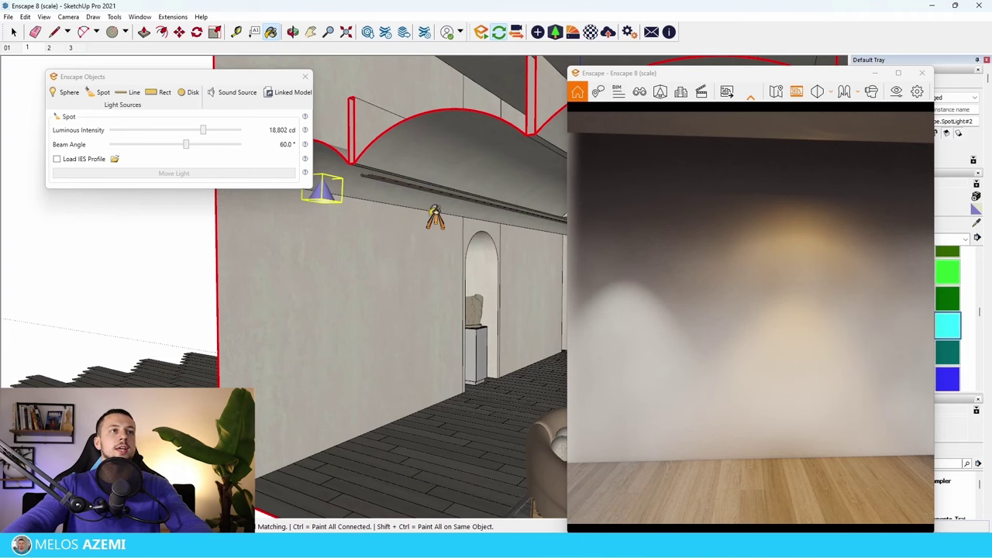
{"action": "left_click", "coordinate": [435, 221]}
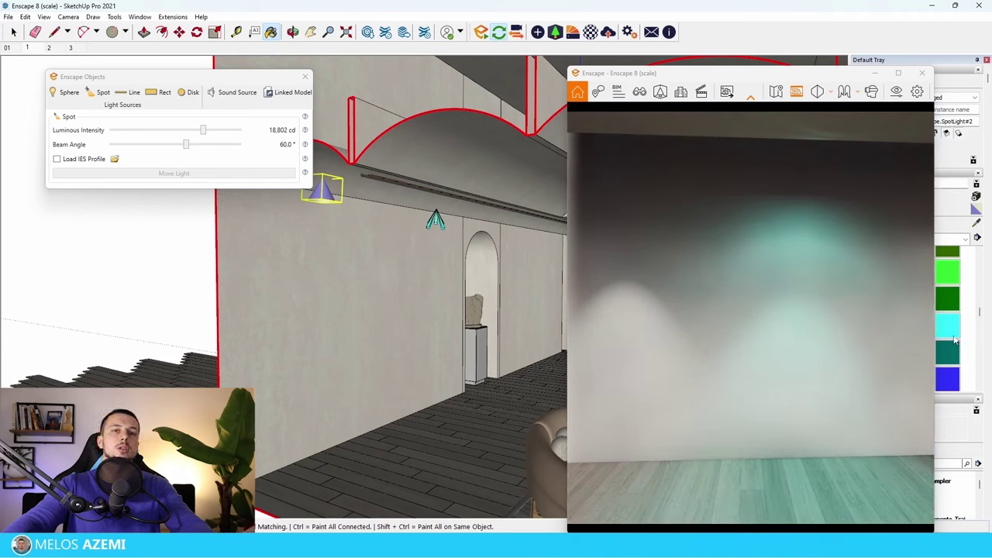
Paint the IES light on the side wall dark pink and delete both spot lights from that wall
{"action": "left_click", "coordinate": [436, 219]}
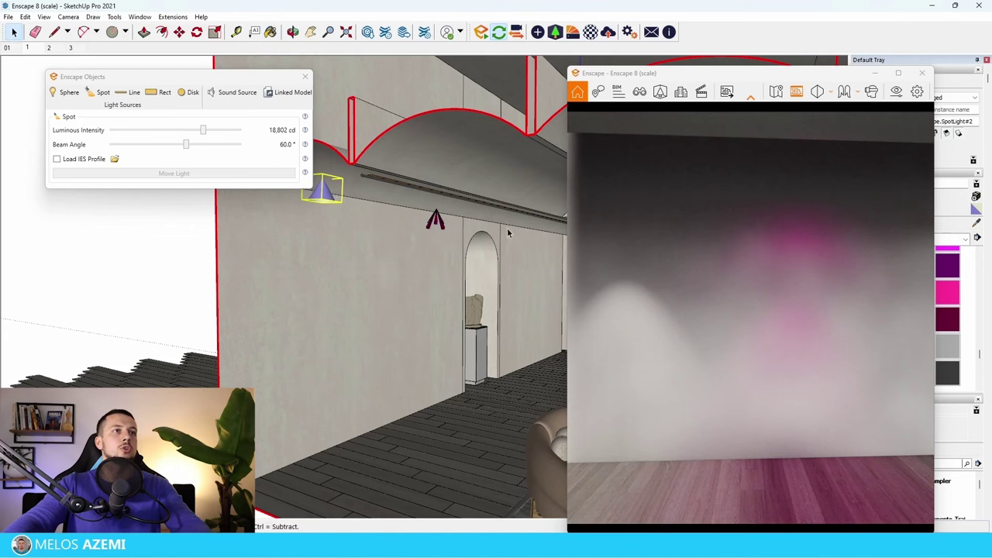
{"action": "left_click", "coordinate": [408, 217]}
{"action": "left_click", "coordinate": [291, 201], "text": "ctrl"}
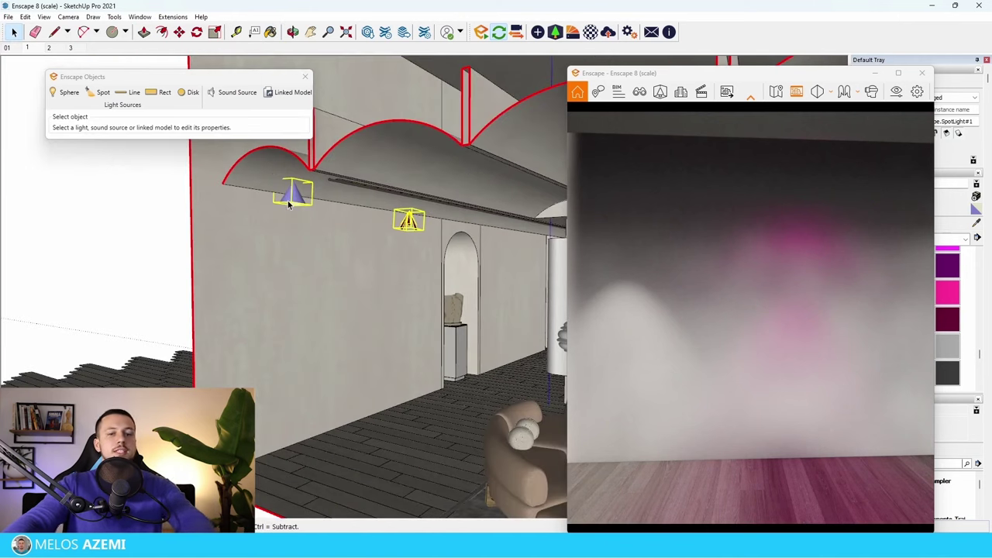
{"action": "key", "text": "Delete"}
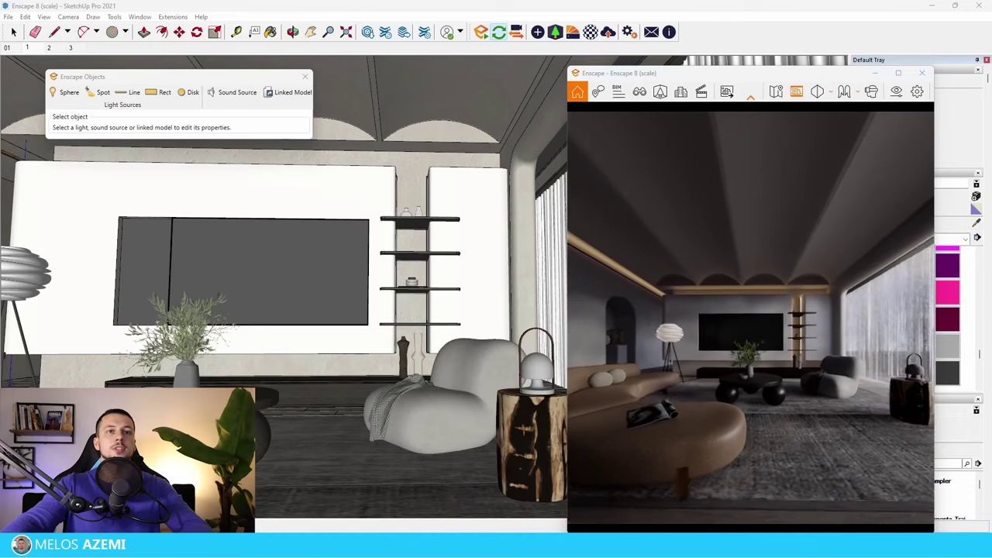
Add a line light beneath the ceiling rib between two vaults, near the TV wall, running along the rib
{"action": "scroll", "coordinate": [848, 325], "scroll_direction": "up", "scroll_amount": 1}
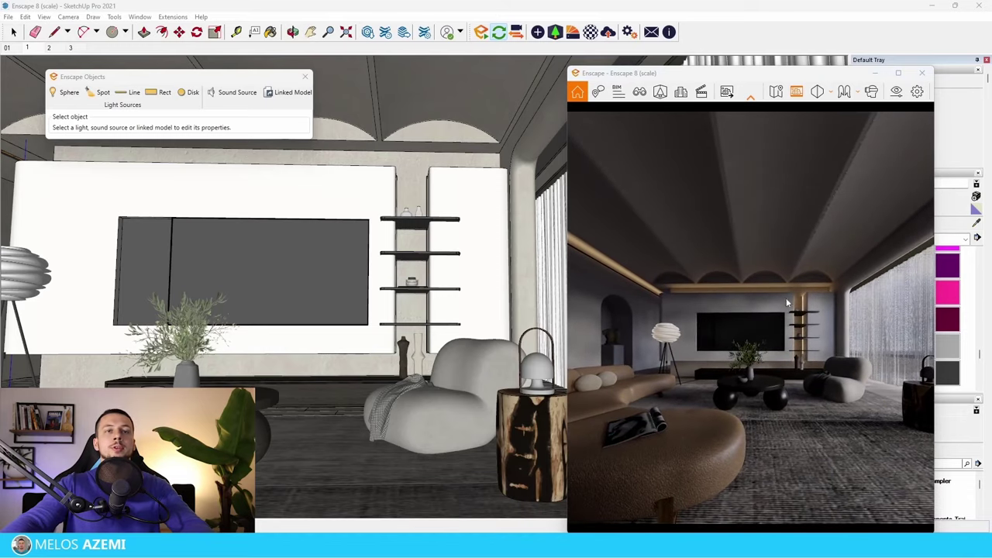
{"action": "scroll", "coordinate": [159, 352], "scroll_direction": "down", "scroll_amount": 3}
{"action": "mouse_move", "coordinate": [412, 334]}
{"action": "middle_mouse_down"}
{"action": "mouse_move", "coordinate": [321, 333]}
{"action": "mouse_move", "coordinate": [359, 358]}
{"action": "mouse_move", "coordinate": [345, 348]}
{"action": "middle_mouse_up"}
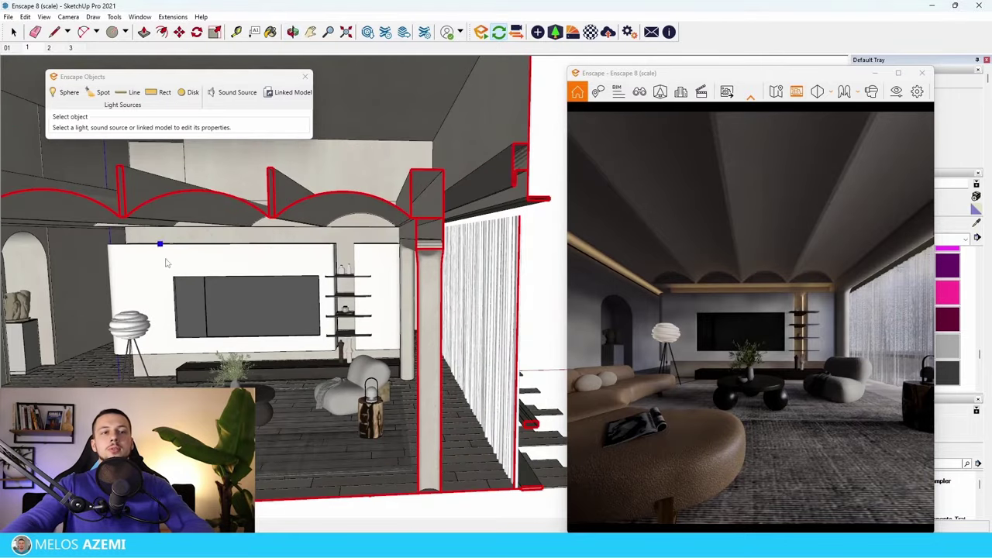
{"action": "scroll", "coordinate": [224, 297], "scroll_direction": "up", "scroll_amount": 4}
{"action": "scroll", "coordinate": [394, 301], "scroll_direction": "down", "scroll_amount": 5}
{"action": "mouse_move", "coordinate": [401, 303]}
{"action": "middle_mouse_down"}
{"action": "mouse_move", "coordinate": [274, 197]}
{"action": "mouse_move", "coordinate": [273, 236]}
{"action": "middle_mouse_up"}
{"action": "scroll", "coordinate": [275, 240], "scroll_direction": "up", "scroll_amount": 8}
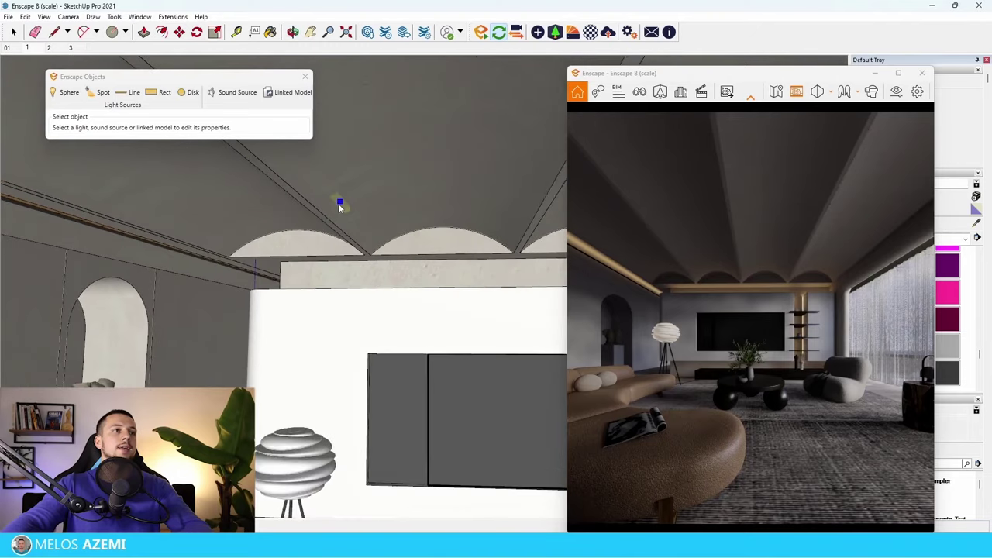
{"action": "scroll", "coordinate": [310, 218], "scroll_direction": "up", "scroll_amount": 2}
{"action": "scroll", "coordinate": [313, 217], "scroll_direction": "up", "scroll_amount": 2}
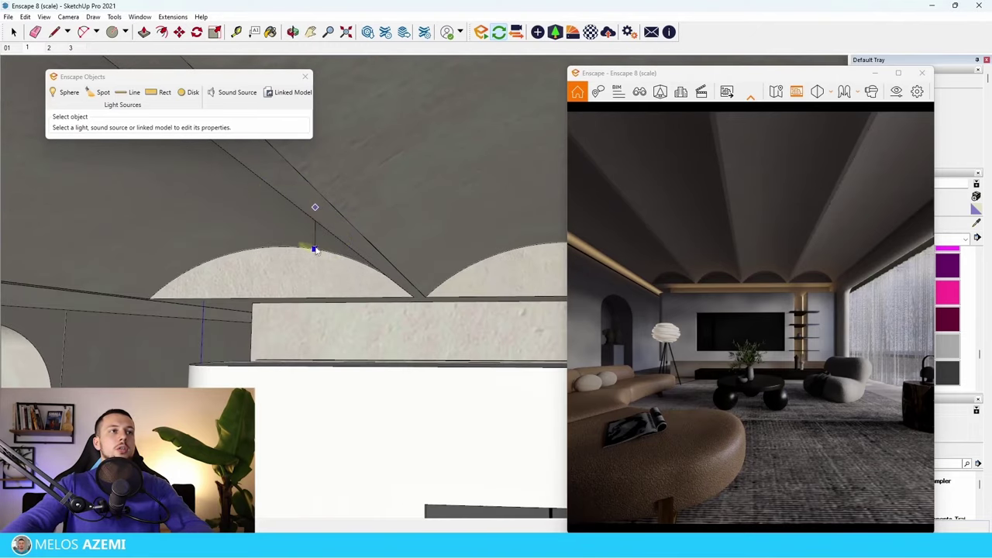
{"action": "left_click", "coordinate": [312, 218]}
{"action": "scroll", "coordinate": [316, 220], "scroll_direction": "up", "scroll_amount": 2}
{"action": "key", "text": "m"}
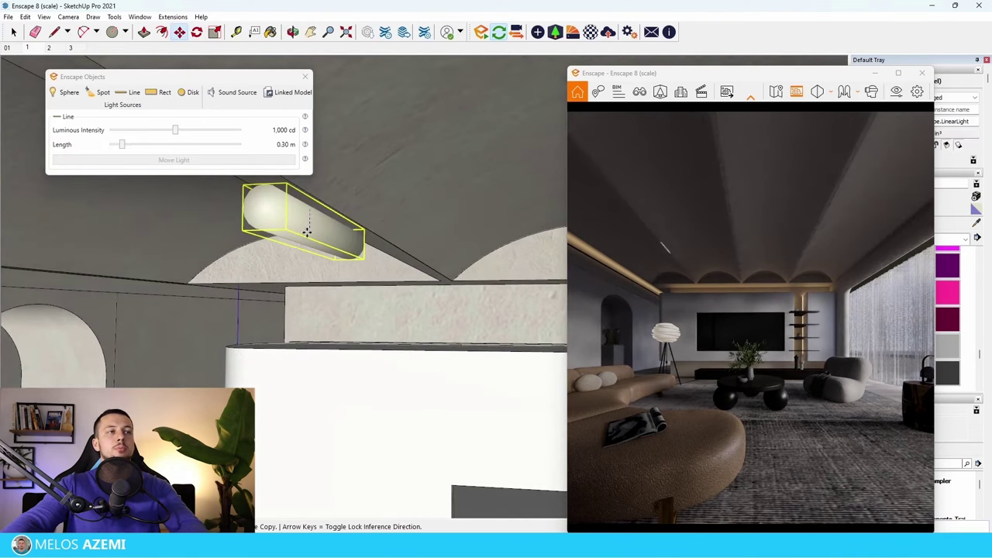
Lengthen the ceiling line light to 3.00 m and raise its luminous intensity to 29,038 cd
{"action": "scroll", "coordinate": [326, 230], "scroll_direction": "down", "scroll_amount": 6}
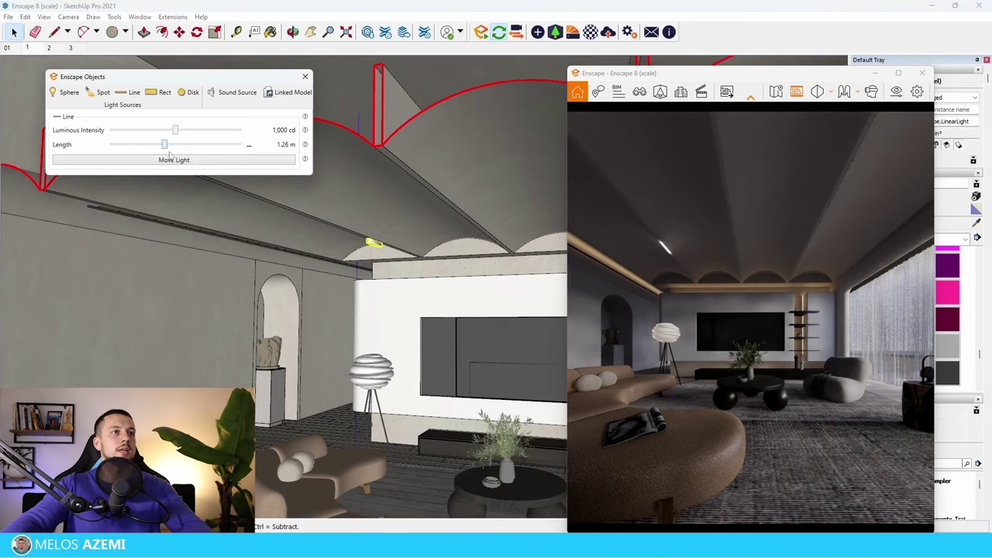
{"action": "left_click_drag", "start_coordinate": [169, 154], "coordinate": [241, 147]}
{"action": "scroll", "coordinate": [368, 249], "scroll_direction": "down", "scroll_amount": 1}
{"action": "middle_click_drag", "start_coordinate": [375, 220], "coordinate": [192, 131]}
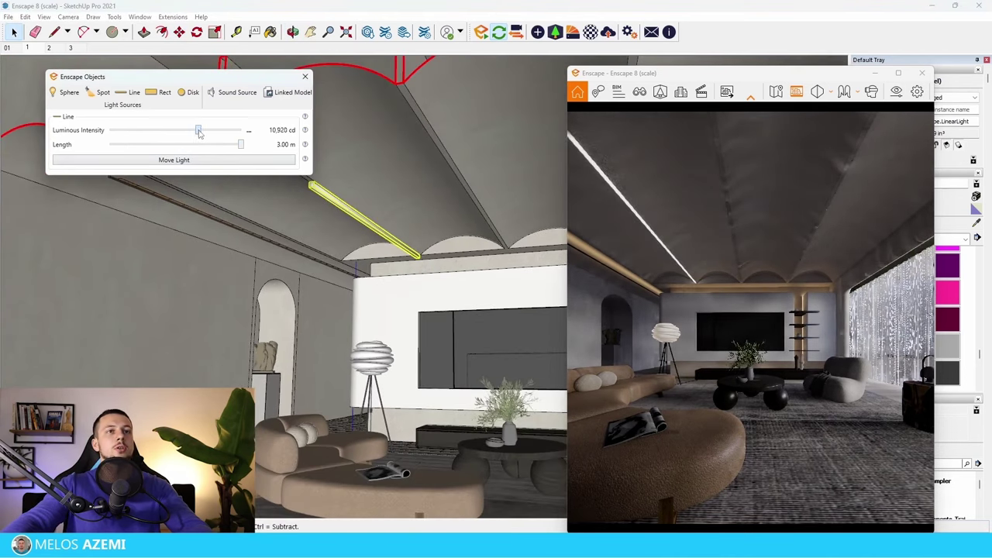
{"action": "left_click_drag", "start_coordinate": [204, 133], "coordinate": [209, 134]}
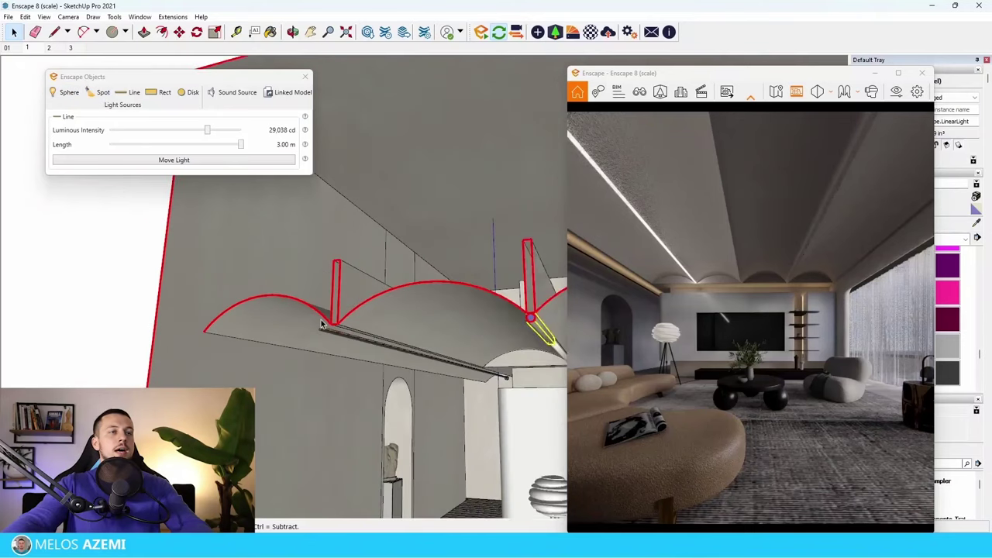
Copy the line light to the neighbouring ceiling rib near the side wall and shorten the lights to 1.77 m
{"action": "key", "text": "m"}
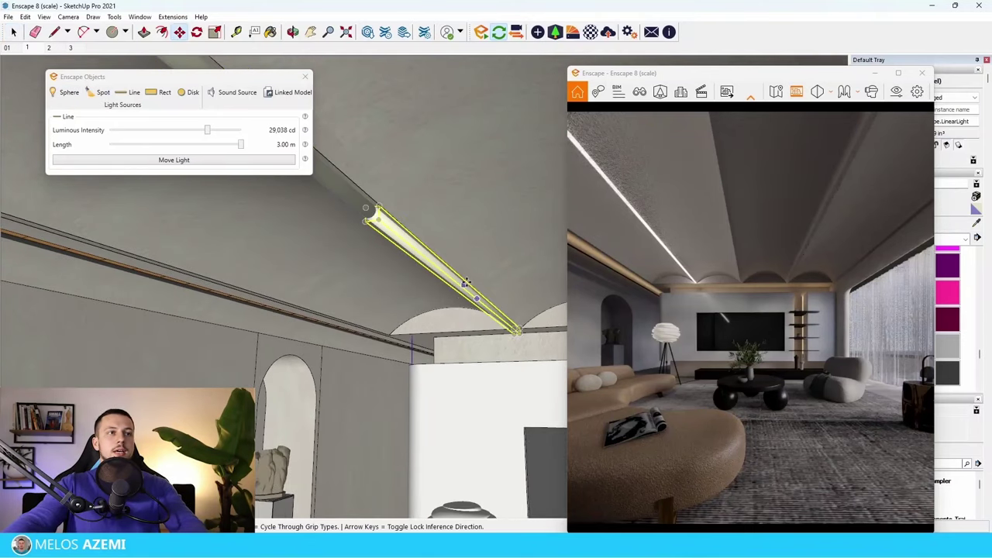
{"action": "left_click", "coordinate": [463, 285]}
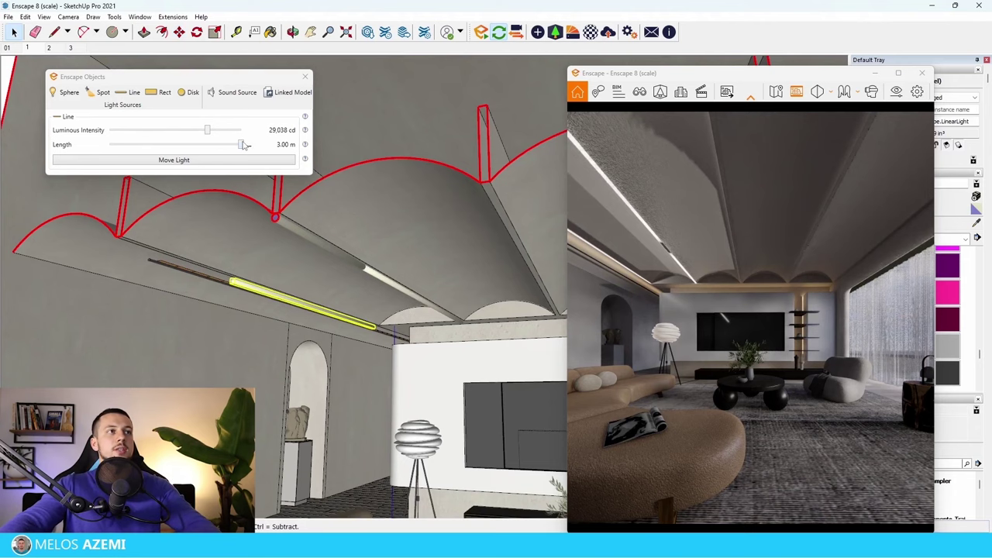
{"action": "left_click_drag", "start_coordinate": [244, 144], "coordinate": [187, 155]}
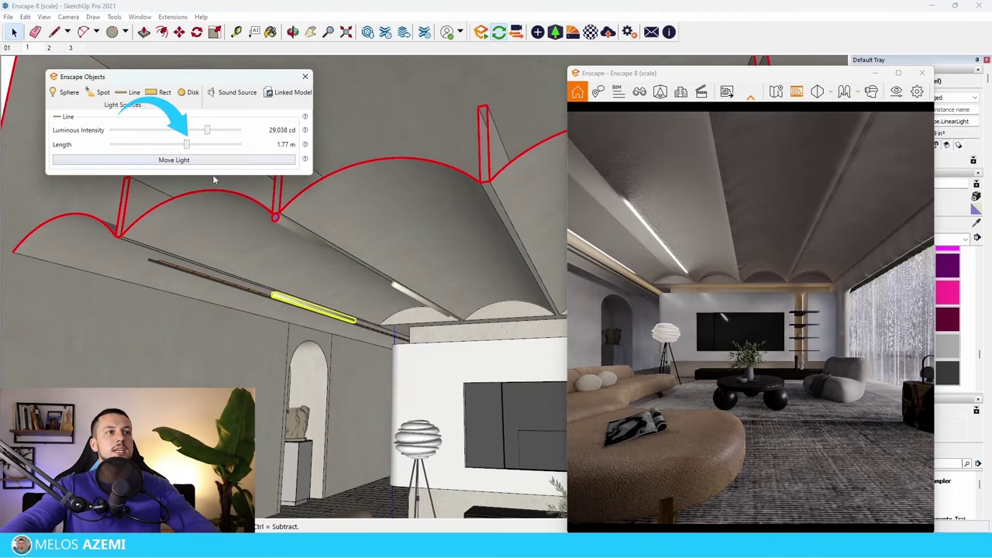
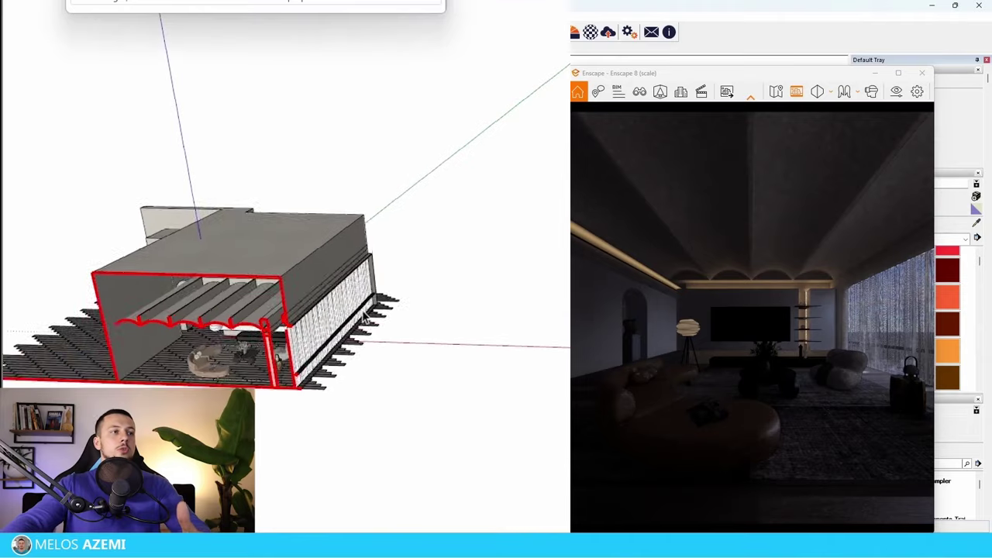
Draw connected guide lines outward from the curtained window wall, vertically upward, and back to the middle of the curtain
{"action": "scroll", "coordinate": [245, 332], "scroll_direction": "up", "scroll_amount": 3}
{"action": "scroll", "coordinate": [236, 349], "scroll_direction": "down", "scroll_amount": 4}
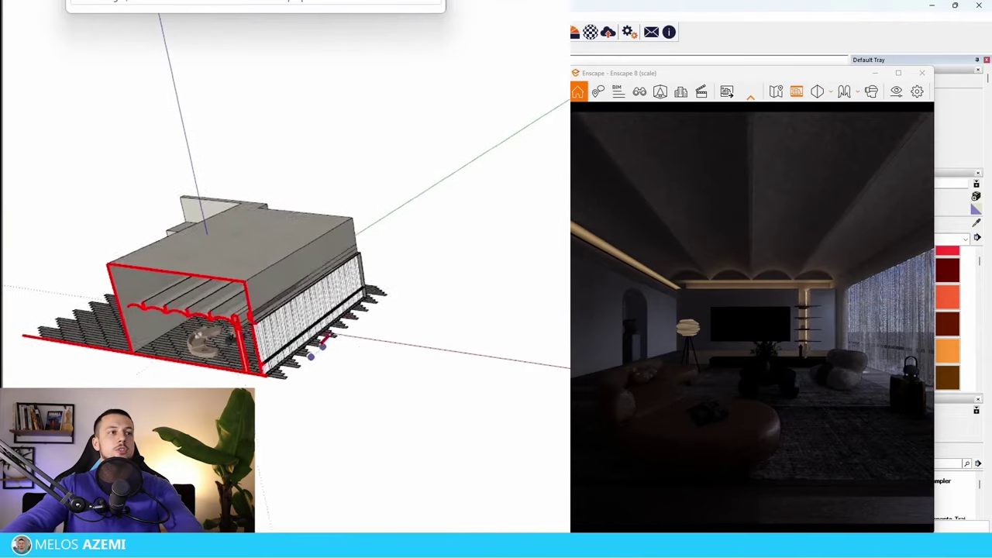
{"action": "left_click", "coordinate": [526, 386]}
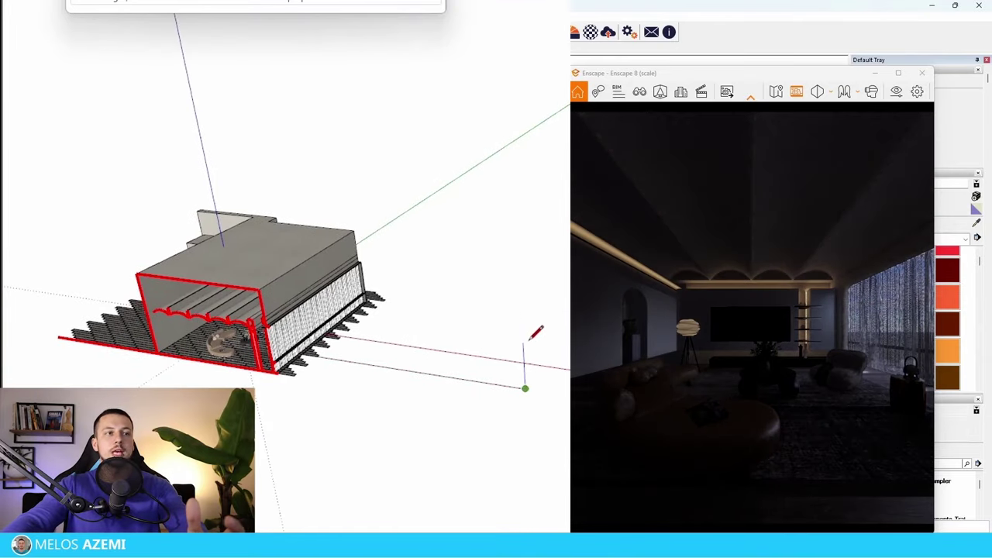
{"action": "left_click", "coordinate": [522, 329]}
{"action": "scroll", "coordinate": [310, 310], "scroll_direction": "up", "scroll_amount": 5}
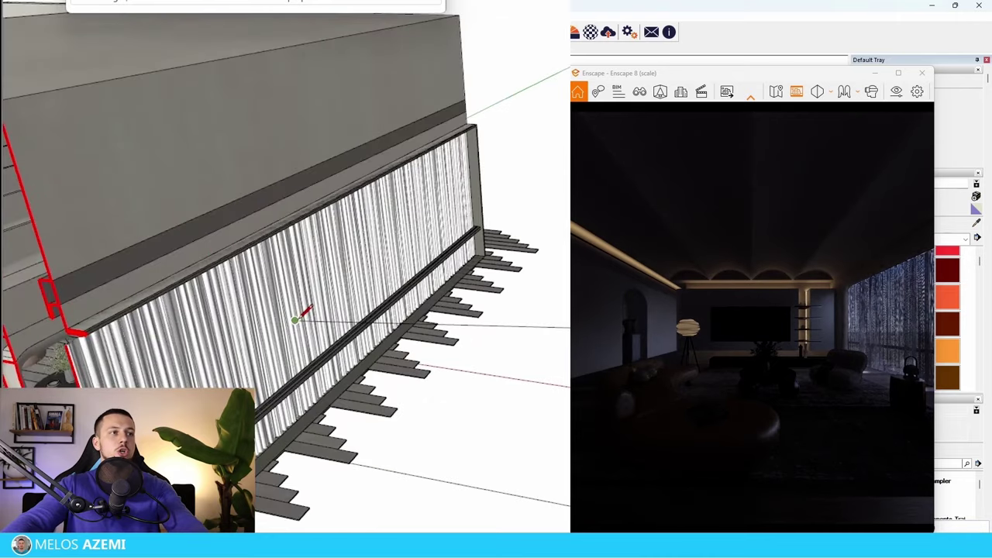
{"action": "scroll", "coordinate": [306, 310], "scroll_direction": "down", "scroll_amount": 8}
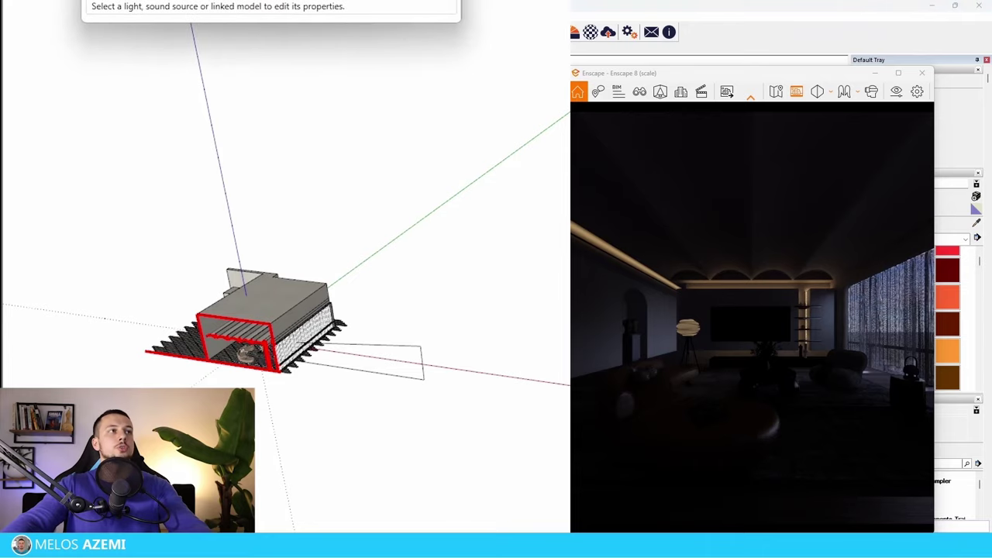
Place a spot light at the upper outer corner of the guide lines, aimed along the line towards the curtained window
{"action": "scroll", "coordinate": [410, 380], "scroll_direction": "up", "scroll_amount": 6}
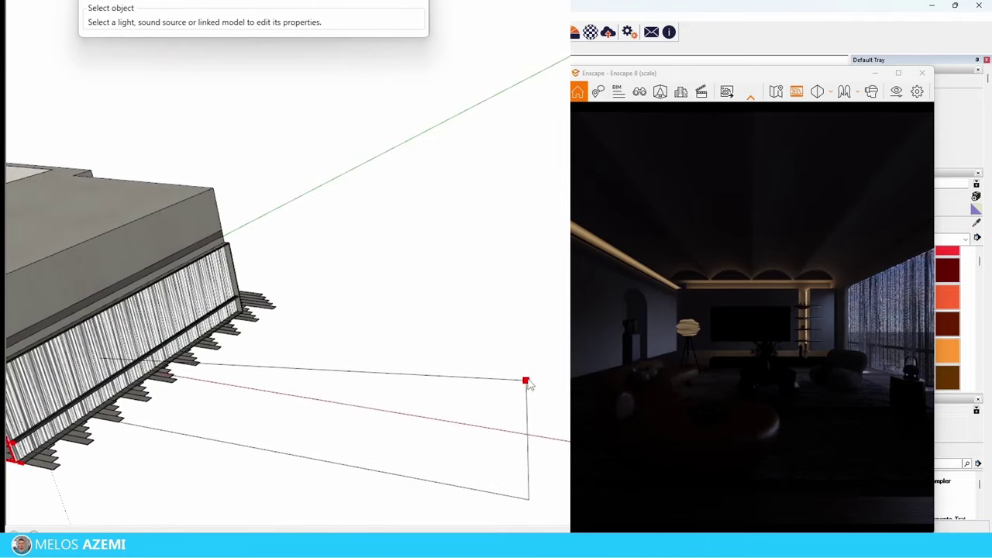
{"action": "left_click", "coordinate": [526, 380]}
{"action": "scroll", "coordinate": [521, 364], "scroll_direction": "down", "scroll_amount": 3}
{"action": "scroll", "coordinate": [434, 334], "scroll_direction": "up", "scroll_amount": 4}
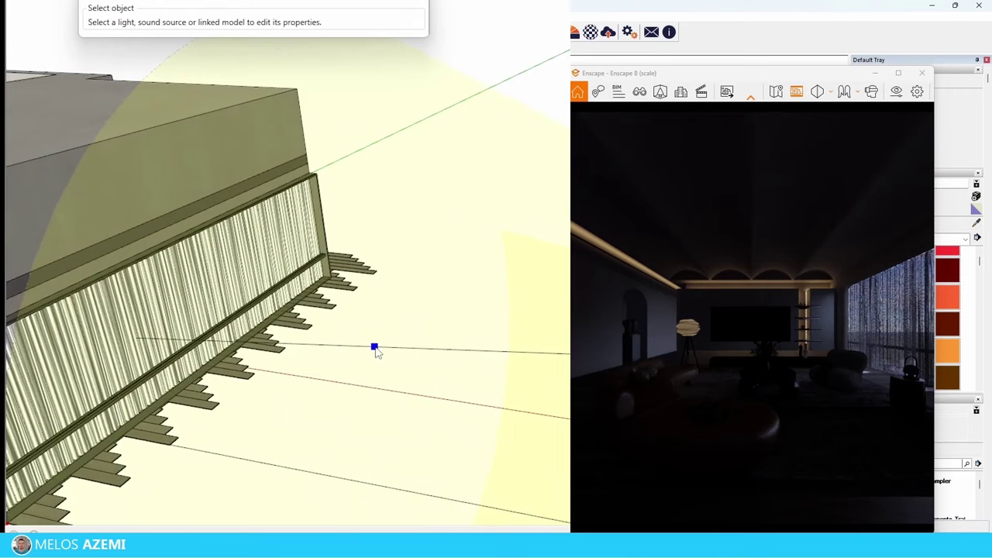
{"action": "left_click", "coordinate": [373, 348]}
{"action": "scroll", "coordinate": [371, 325], "scroll_direction": "down", "scroll_amount": 6}
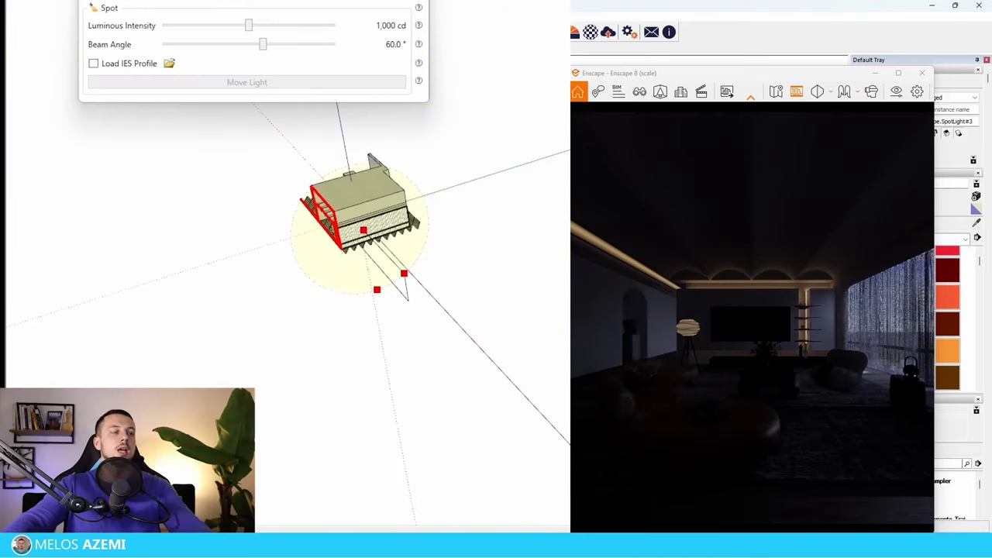
Copy the outdoor spot light sideways along the green axis and array it x5 into a horizontal row
{"action": "scroll", "coordinate": [364, 287], "scroll_direction": "up", "scroll_amount": 10}
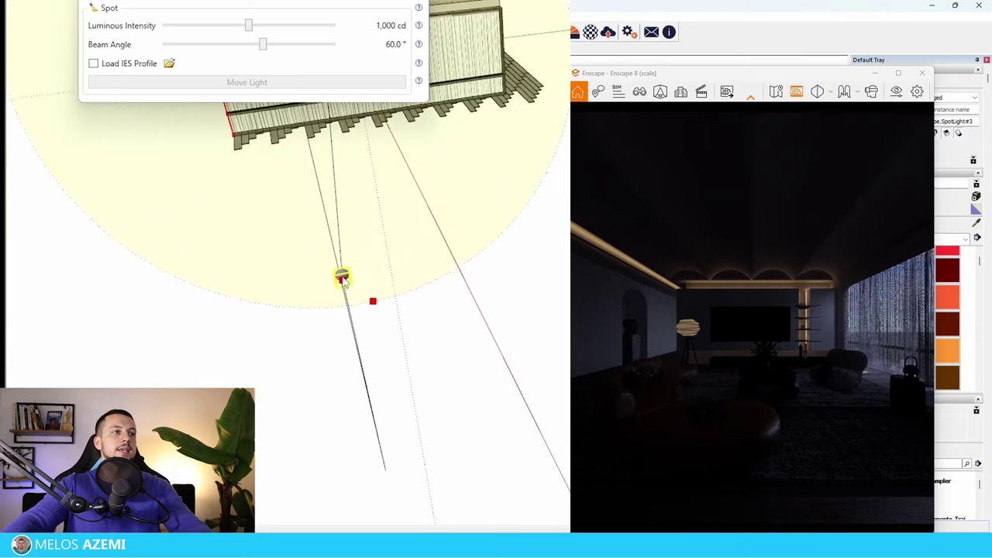
{"action": "scroll", "coordinate": [339, 295], "scroll_direction": "up", "scroll_amount": 6}
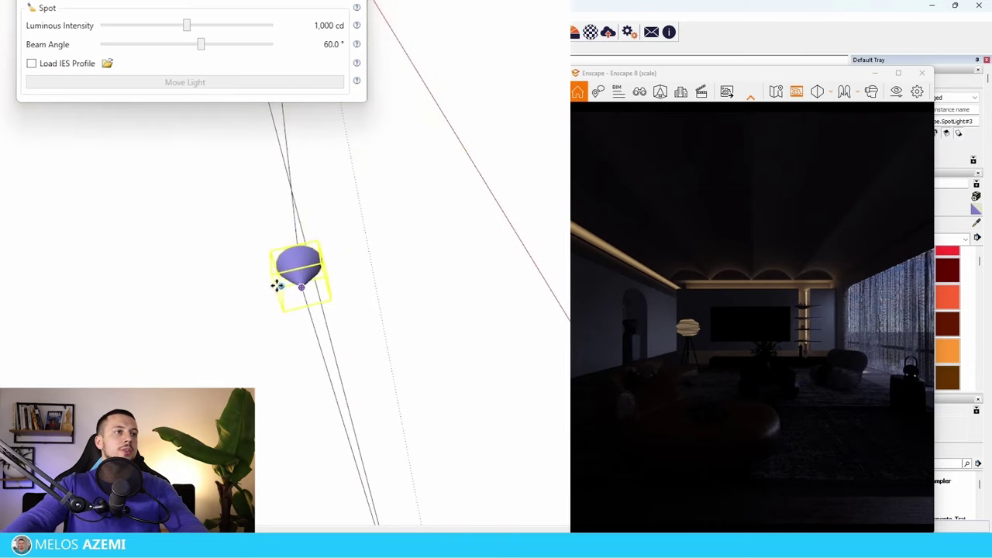
{"action": "left_click_drag", "start_coordinate": [278, 285], "coordinate": [340, 276], "text": "ctrl"}
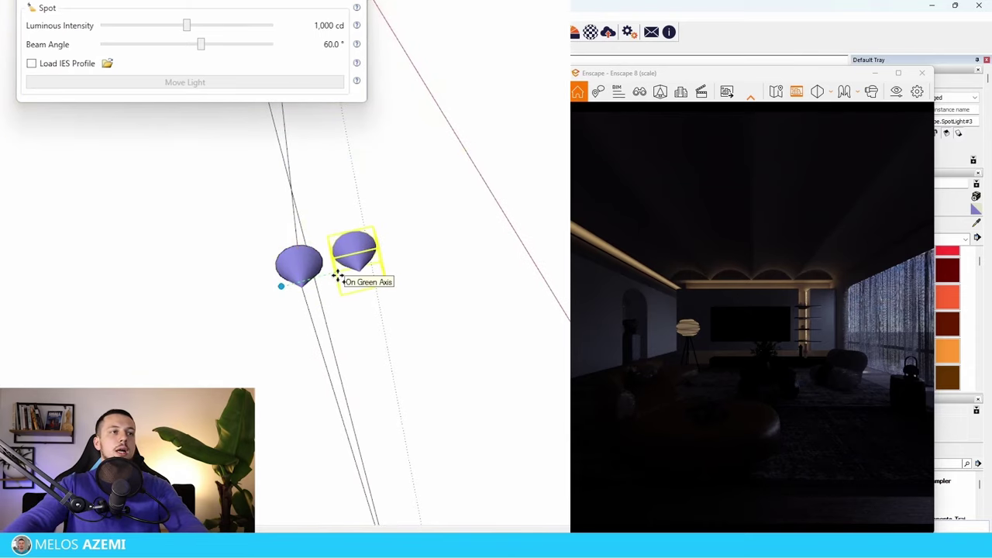
{"action": "left_click", "coordinate": [339, 276]}
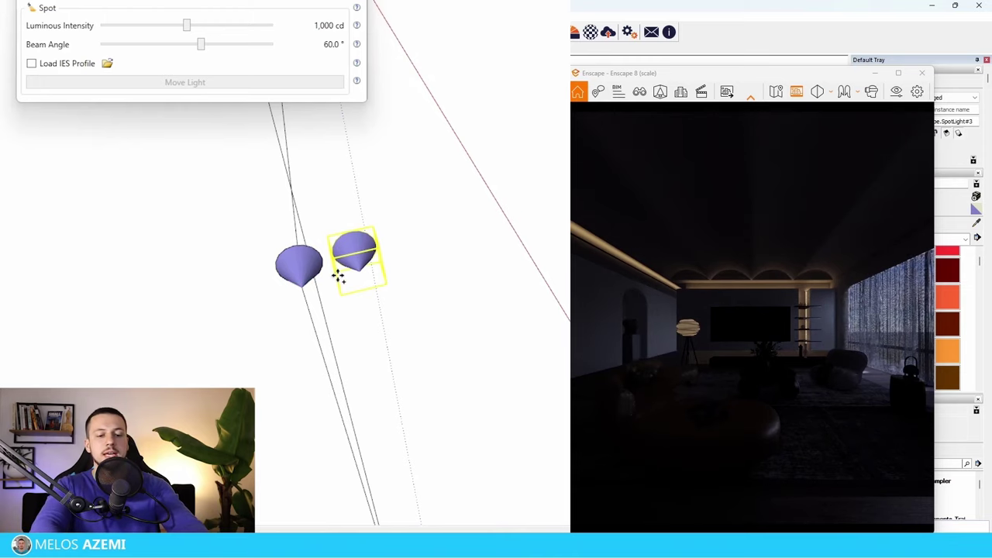
{"action": "type", "text": "x5"}
{"action": "key", "text": "Return"}
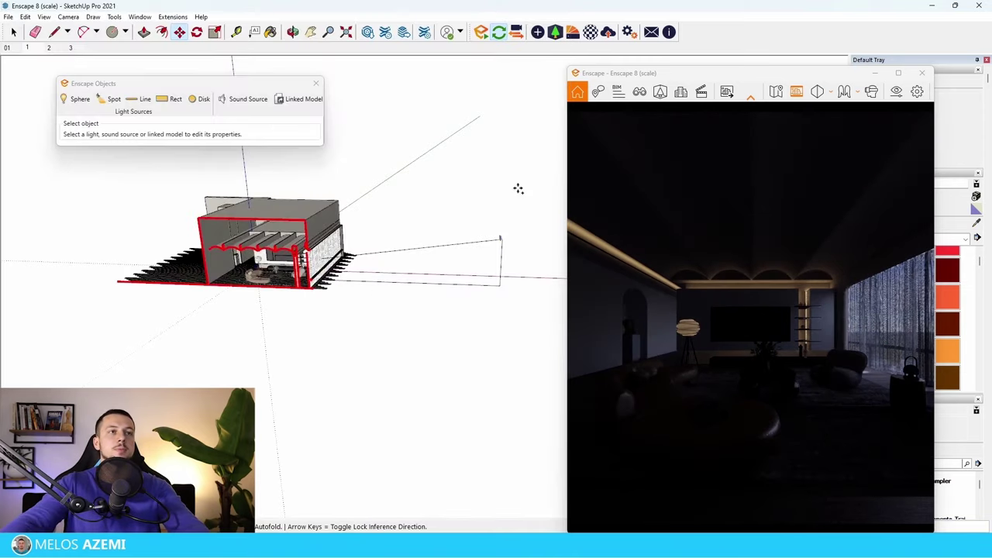
Copy the row of outdoor spot lights downward into a grid facing the window and raise their luminous intensity
{"action": "scroll", "coordinate": [519, 188], "scroll_direction": "up", "scroll_amount": 5}
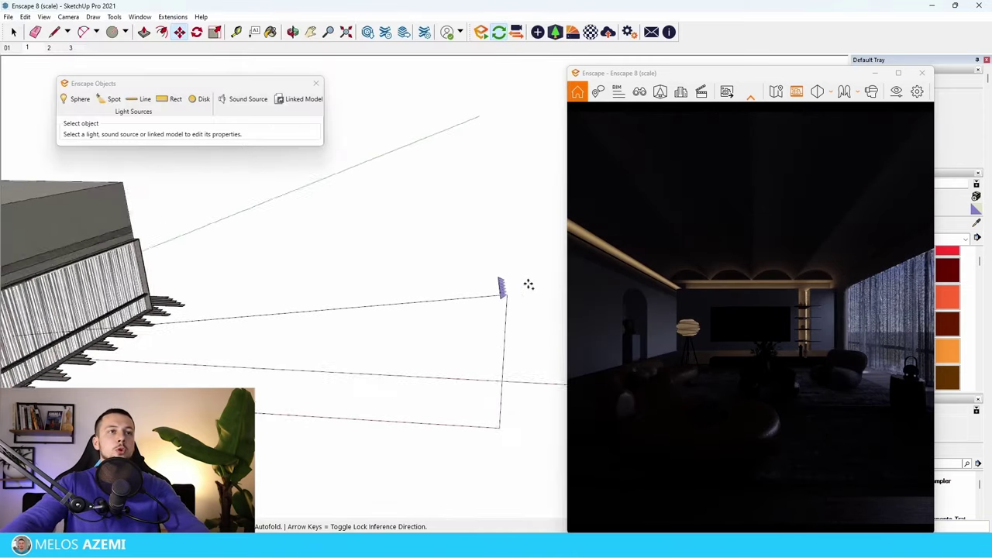
{"action": "key", "text": "space"}
{"action": "left_click_drag", "start_coordinate": [444, 248], "coordinate": [507, 326]}
{"action": "middle_click_drag", "start_coordinate": [503, 317], "coordinate": [489, 270]}
{"action": "key", "text": "m"}
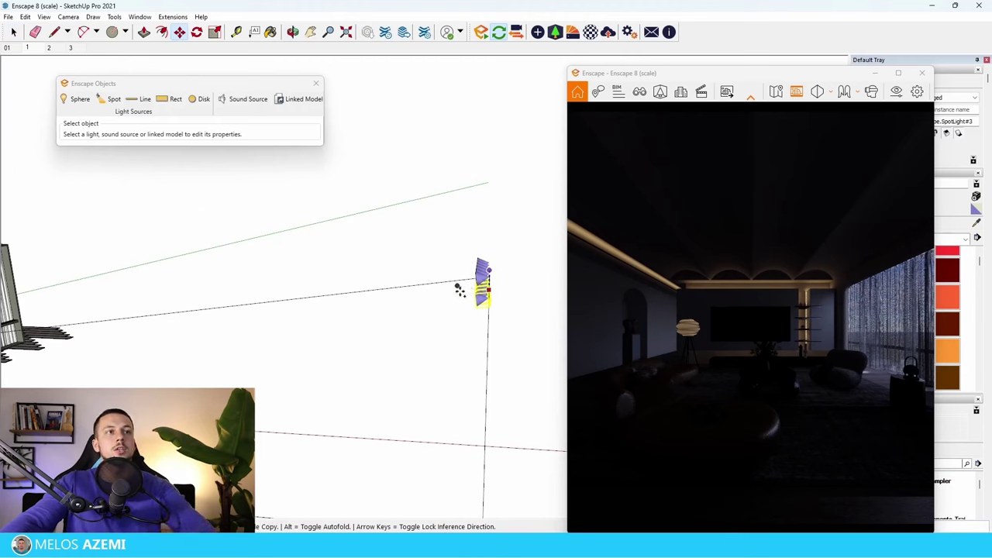
{"action": "key", "text": "space"}
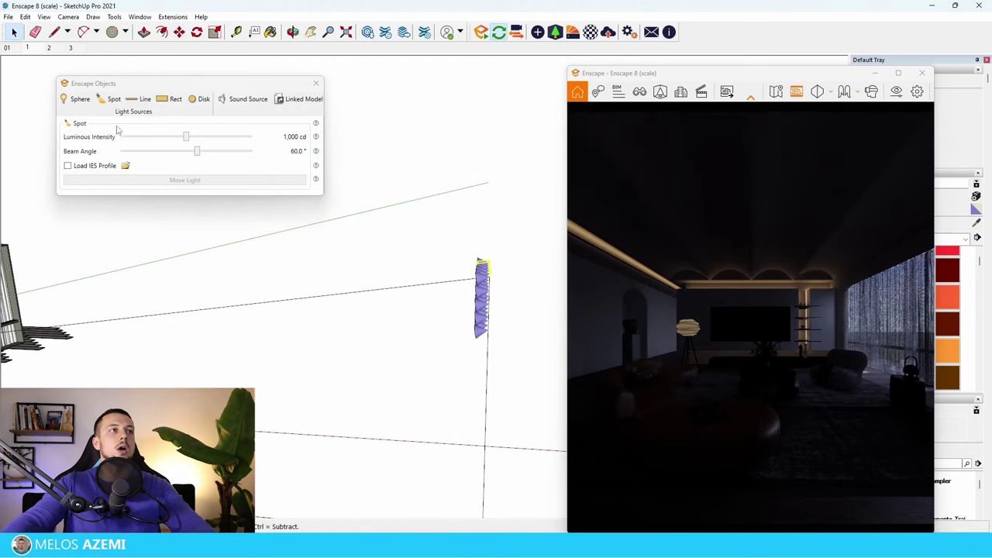
{"action": "left_click_drag", "start_coordinate": [185, 138], "coordinate": [237, 137]}
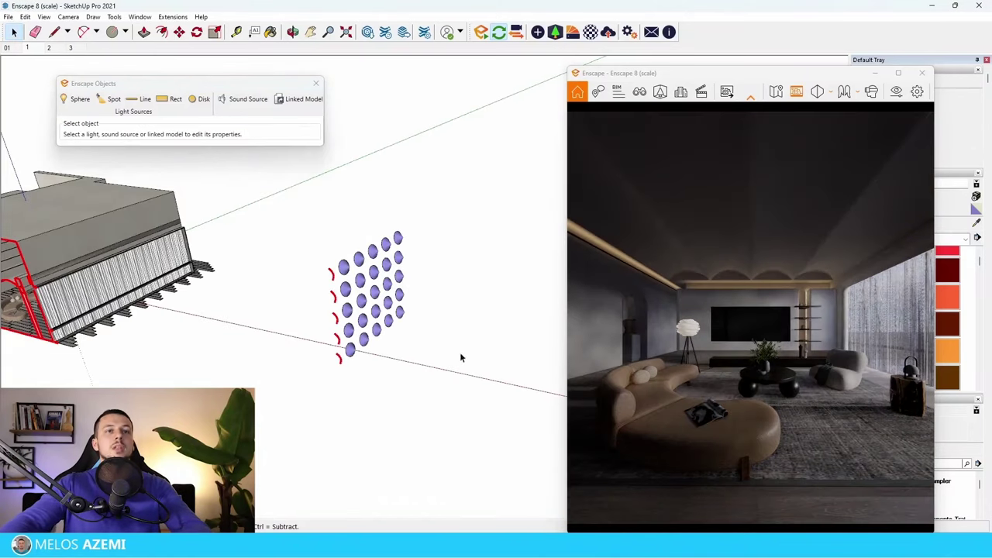
Examine the rendered living room from several viewpoints to judge the light entering through the curtains from the spot grid
{"action": "middle_click_drag", "start_coordinate": [732, 400], "coordinate": [705, 421]}
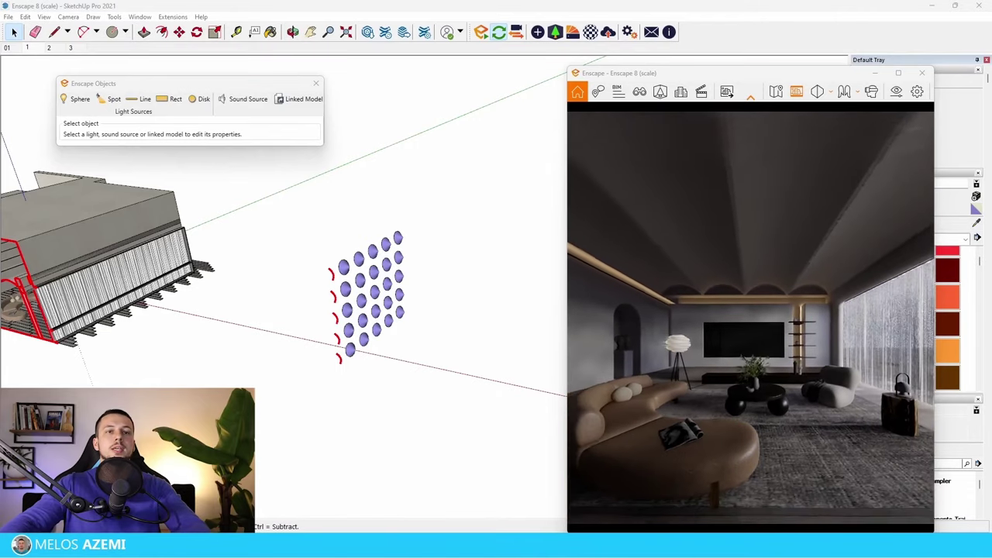
{"action": "scroll", "coordinate": [689, 411], "scroll_direction": "up", "scroll_amount": 3}
{"action": "scroll", "coordinate": [690, 411], "scroll_direction": "down", "scroll_amount": 3}
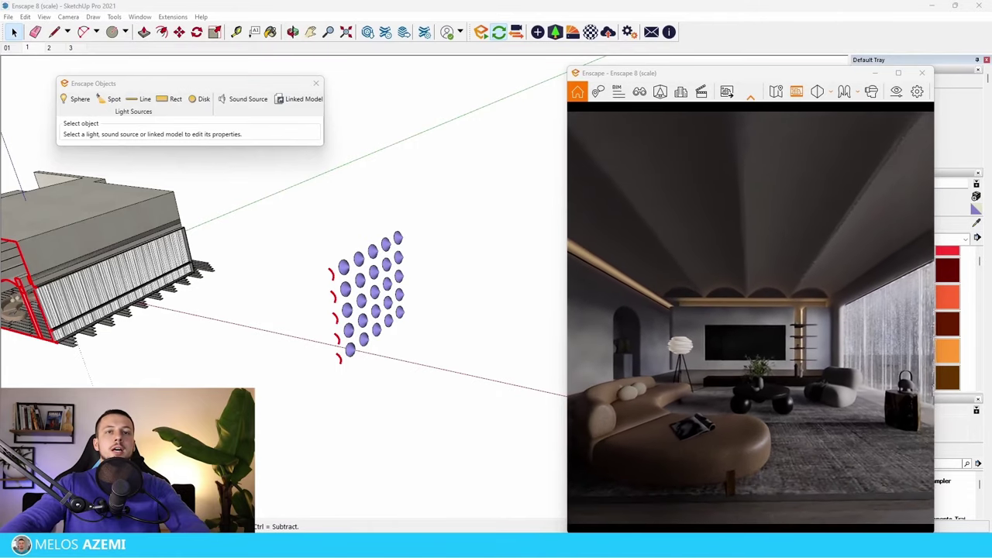
{"action": "scroll", "coordinate": [689, 410], "scroll_direction": "up", "scroll_amount": 2}
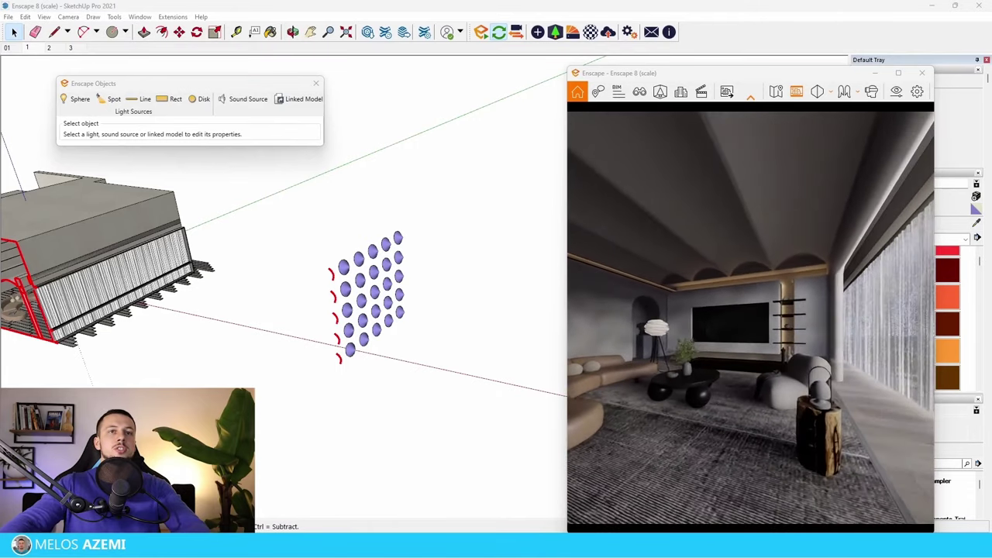
{"action": "middle_click_drag", "start_coordinate": [109, 328], "coordinate": [161, 328]}
{"action": "scroll", "coordinate": [810, 330], "scroll_direction": "down", "scroll_amount": 3}
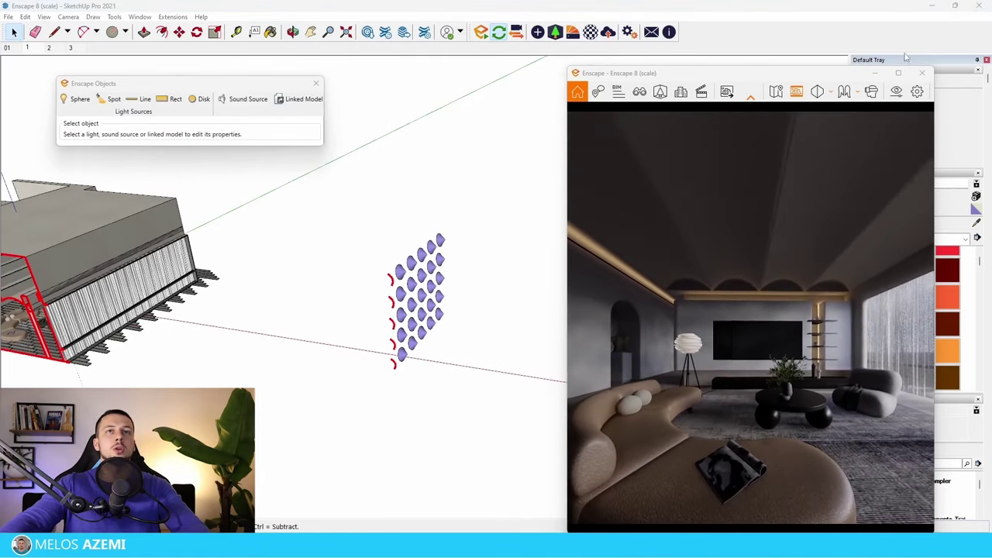
Place a sphere light just above the floor lamp's shade and set its luminous intensity to 3,380 cd
{"action": "left_click", "coordinate": [898, 73]}
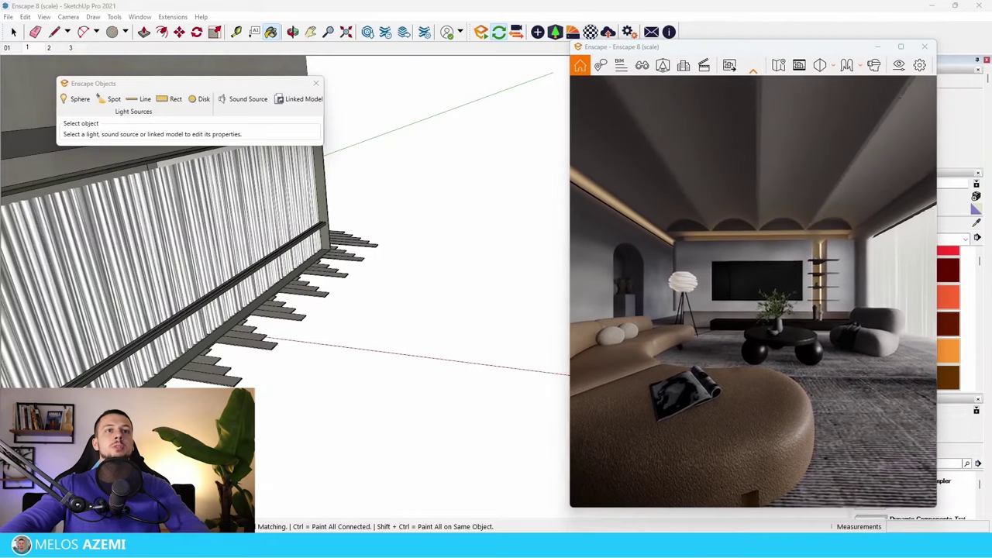
{"action": "scroll", "coordinate": [822, 358], "scroll_direction": "down", "scroll_amount": 3}
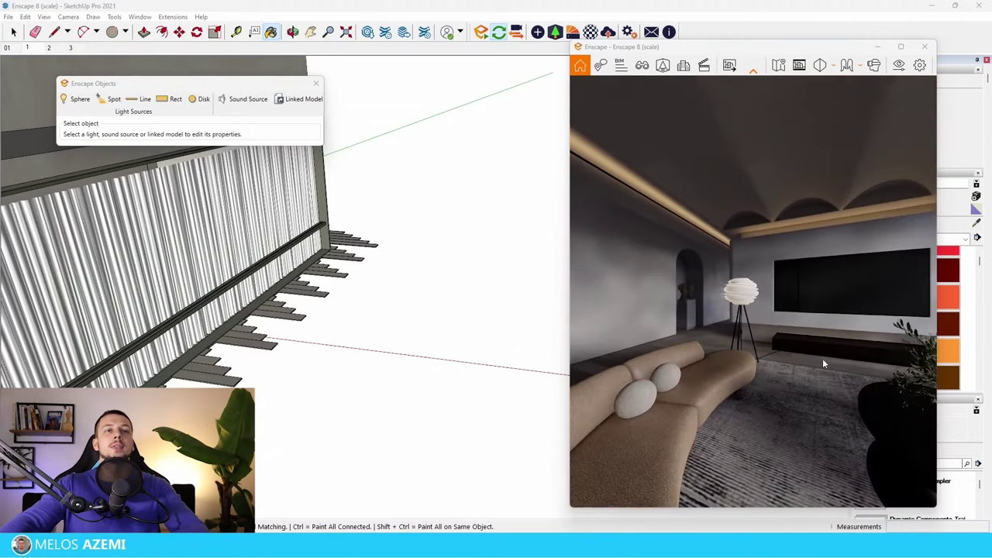
{"action": "scroll", "coordinate": [822, 358], "scroll_direction": "up", "scroll_amount": 3}
{"action": "scroll", "coordinate": [670, 288], "scroll_direction": "down", "scroll_amount": 1}
{"action": "scroll", "coordinate": [223, 339], "scroll_direction": "down", "scroll_amount": 2}
{"action": "scroll", "coordinate": [222, 338], "scroll_direction": "down", "scroll_amount": 5}
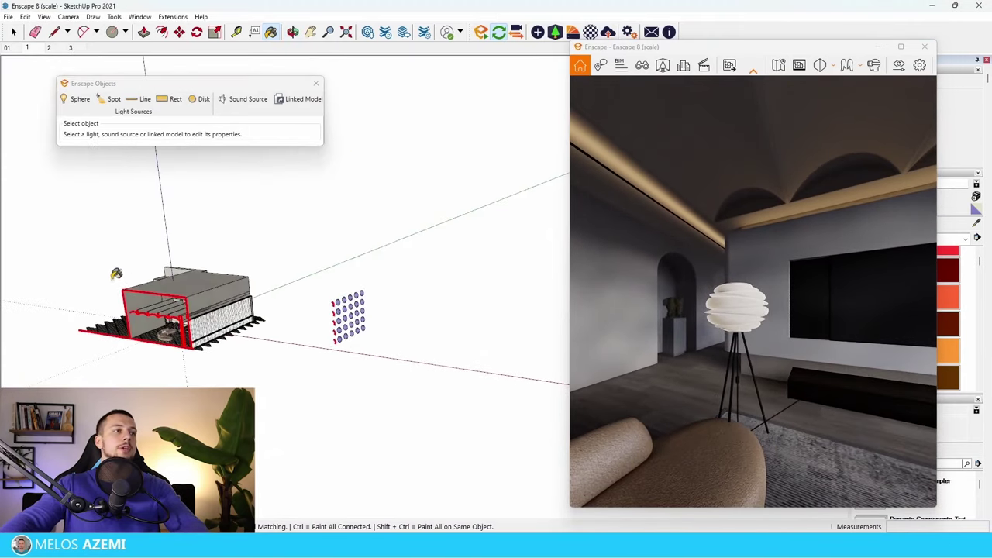
{"action": "middle_click_drag", "start_coordinate": [115, 271], "coordinate": [255, 248]}
{"action": "scroll", "coordinate": [255, 247], "scroll_direction": "up", "scroll_amount": 3}
{"action": "scroll", "coordinate": [218, 341], "scroll_direction": "up", "scroll_amount": 8}
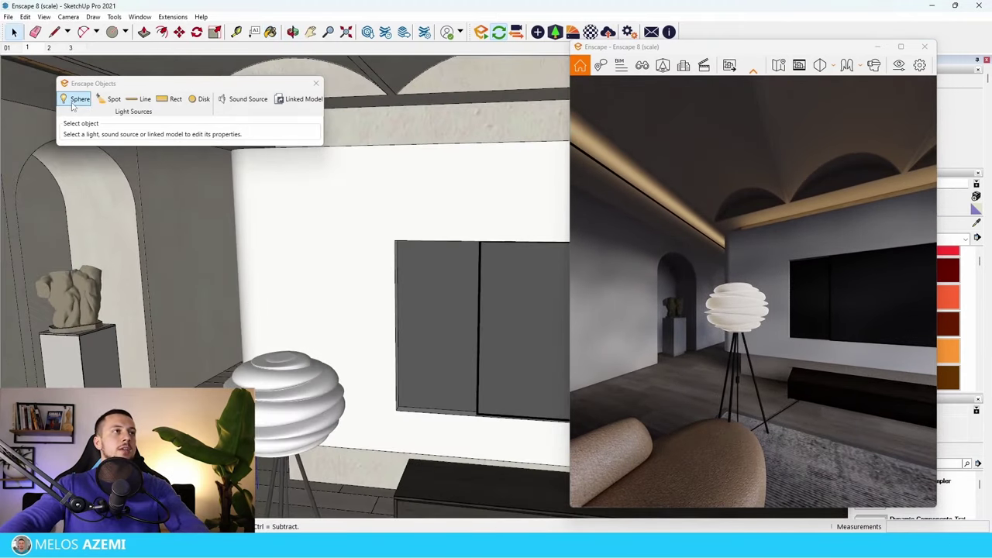
{"action": "left_click", "coordinate": [72, 103]}
{"action": "scroll", "coordinate": [267, 367], "scroll_direction": "up", "scroll_amount": 3}
{"action": "left_click", "coordinate": [290, 354]}
{"action": "left_click", "coordinate": [289, 294]}
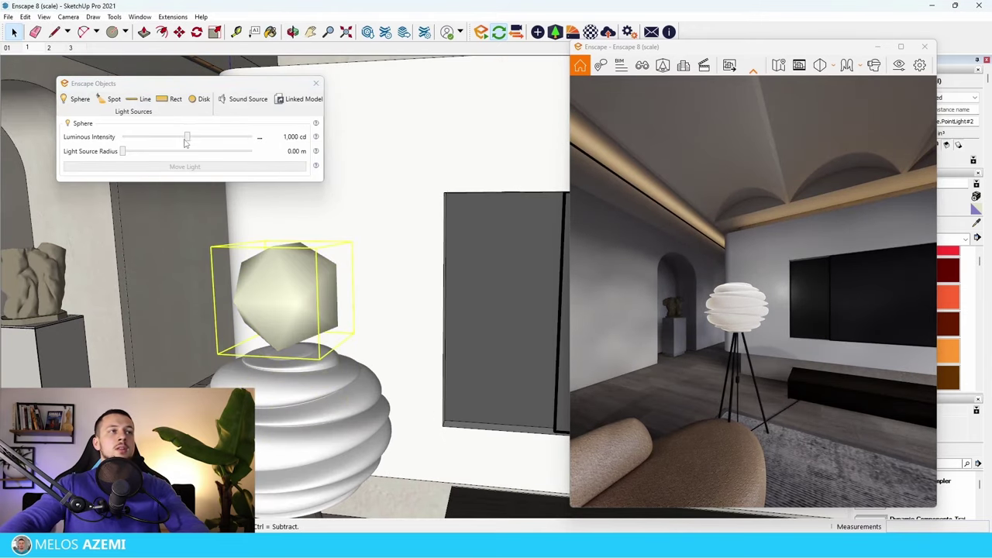
{"action": "left_click_drag", "start_coordinate": [185, 141], "coordinate": [199, 140]}
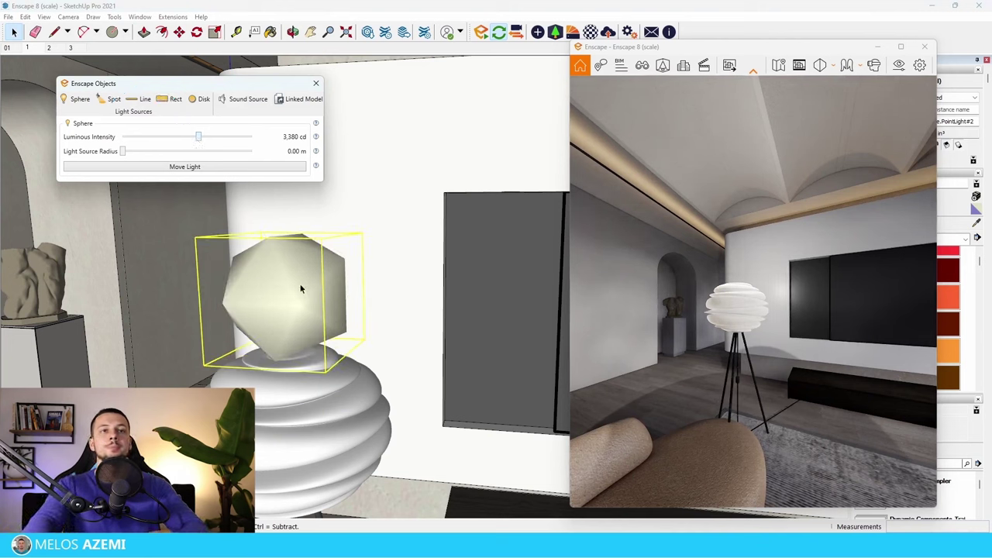
Sample the floor lamp shade's material and change its type from Foliage to Self-illuminated in the Enscape Material Editor
{"action": "left_click", "coordinate": [321, 385]}
{"action": "key", "text": "b"}
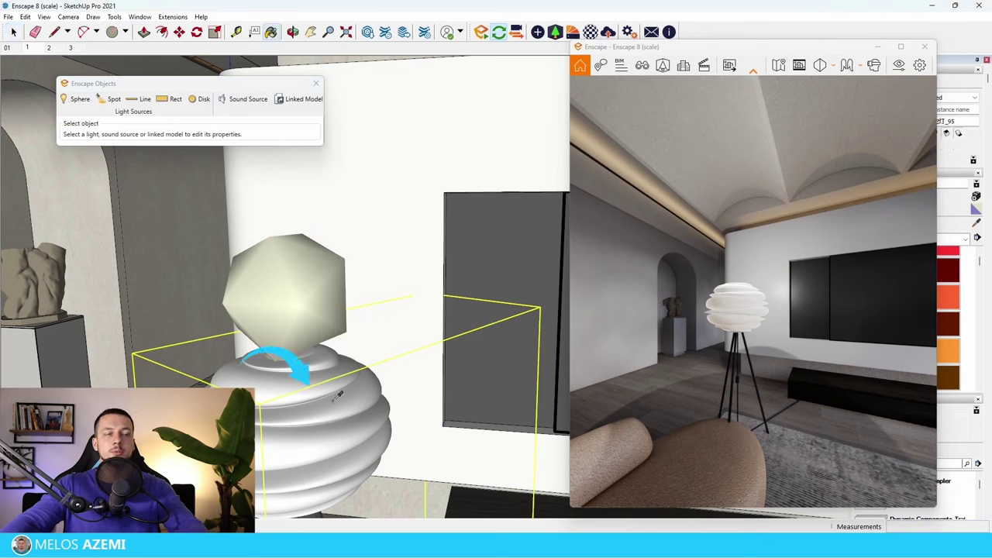
{"action": "left_click", "coordinate": [590, 32]}
{"action": "left_click_drag", "start_coordinate": [321, 90], "coordinate": [285, 85]}
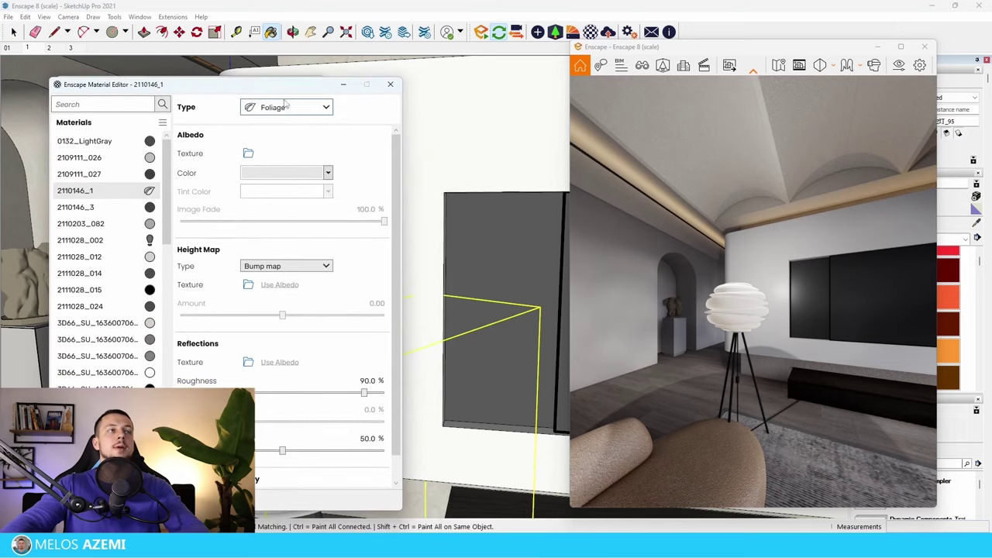
{"action": "left_click", "coordinate": [287, 108]}
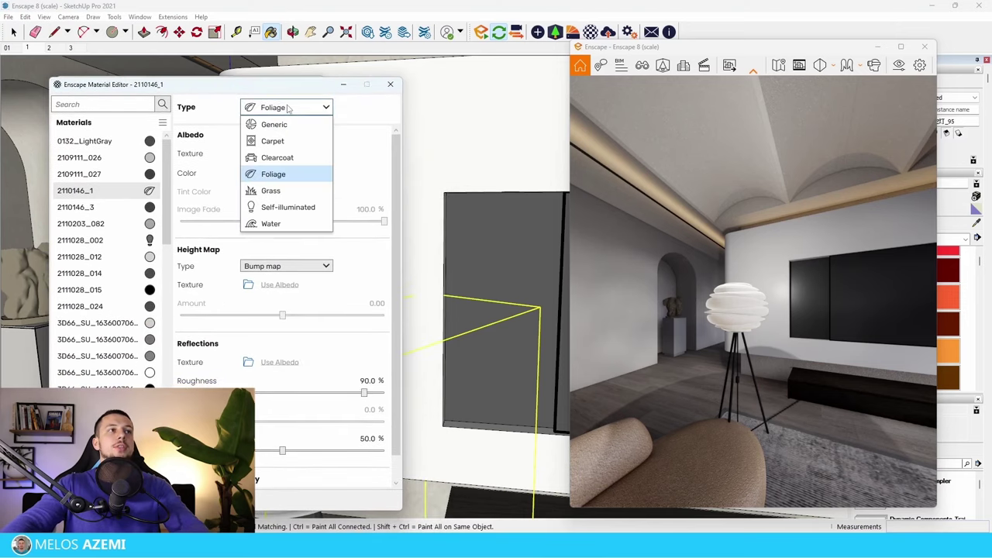
{"action": "left_click", "coordinate": [299, 208]}
Adjust the lampshade material's self-illumination luminance to 2,626 cd/m²
{"action": "scroll", "coordinate": [611, 275], "scroll_direction": "up", "scroll_amount": 4}
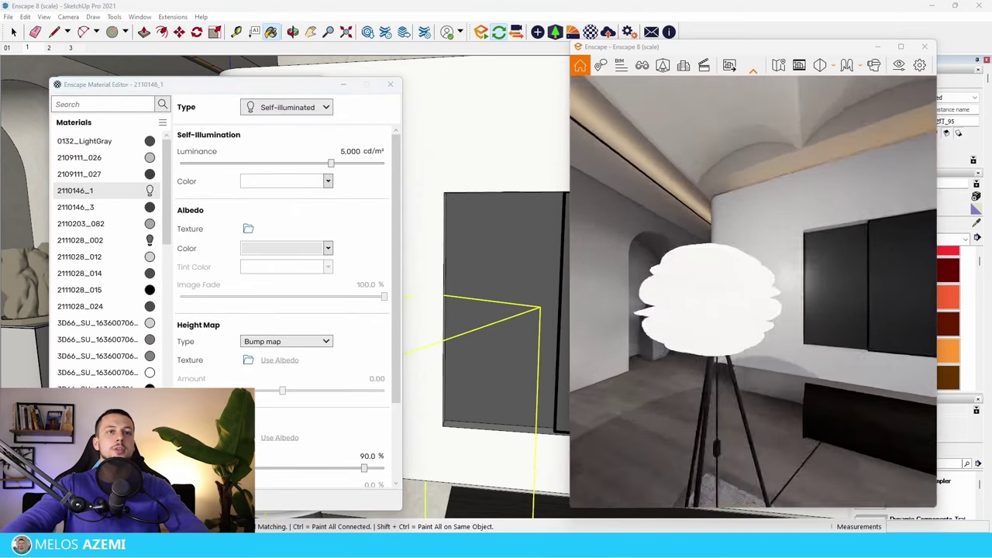
{"action": "scroll", "coordinate": [612, 275], "scroll_direction": "down", "scroll_amount": 1}
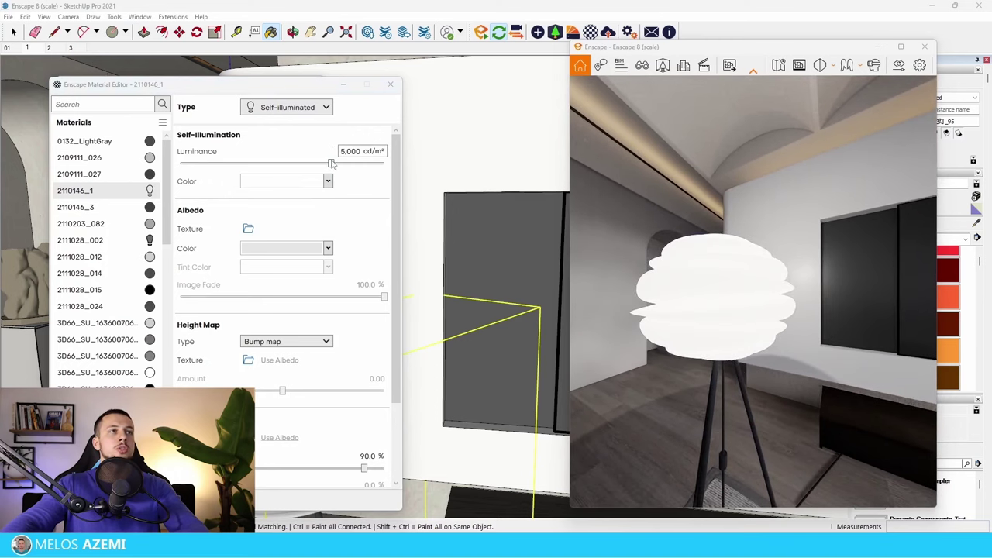
{"action": "left_click_drag", "start_coordinate": [321, 165], "coordinate": [306, 172]}
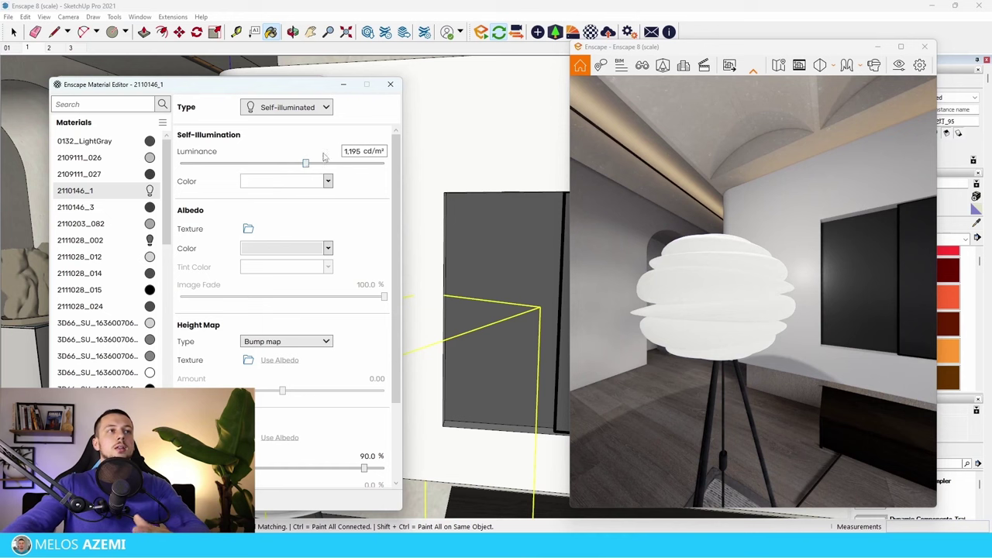
{"action": "left_click_drag", "start_coordinate": [308, 168], "coordinate": [321, 169]}
Try orange as the lampshade's self-illumination color, replace it with pale #FFE4B5, and check the standard and advanced color pickers
{"action": "left_click", "coordinate": [325, 181]}
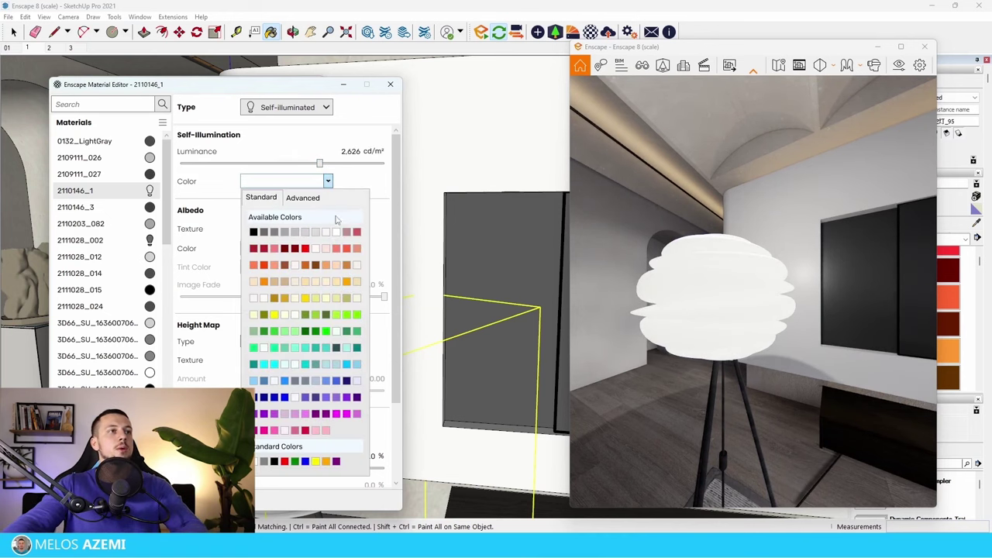
{"action": "left_click", "coordinate": [346, 282]}
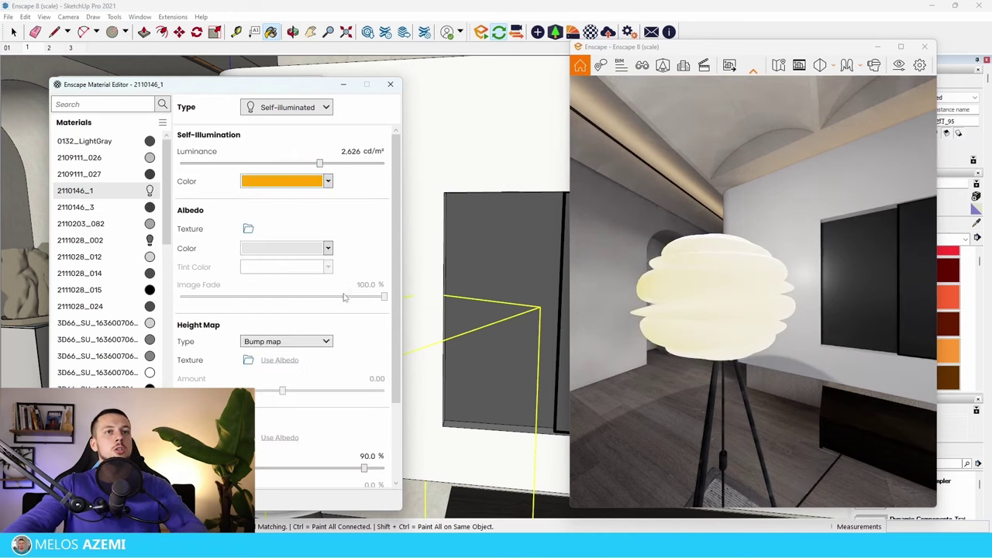
{"action": "left_click", "coordinate": [326, 182]}
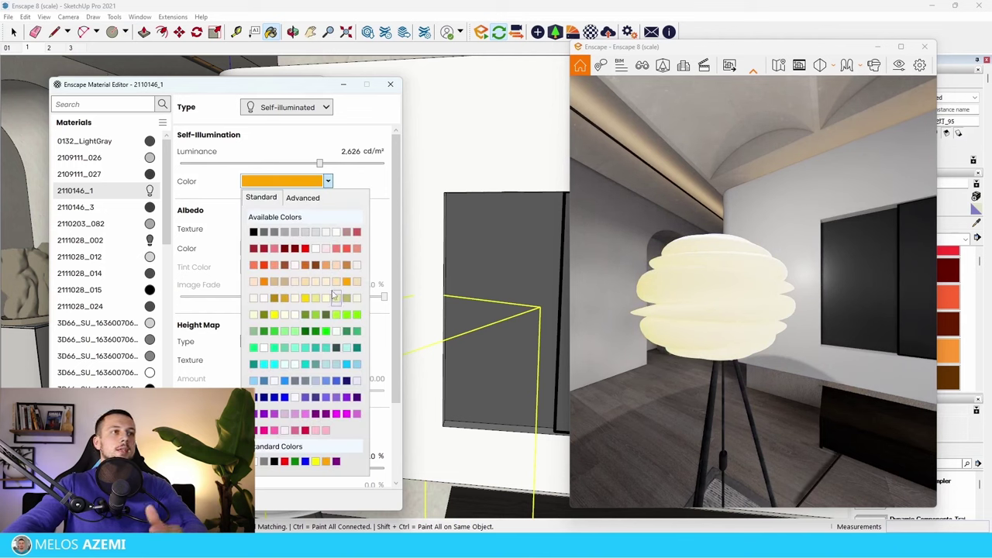
{"action": "left_click", "coordinate": [335, 289]}
{"action": "left_click", "coordinate": [326, 183]}
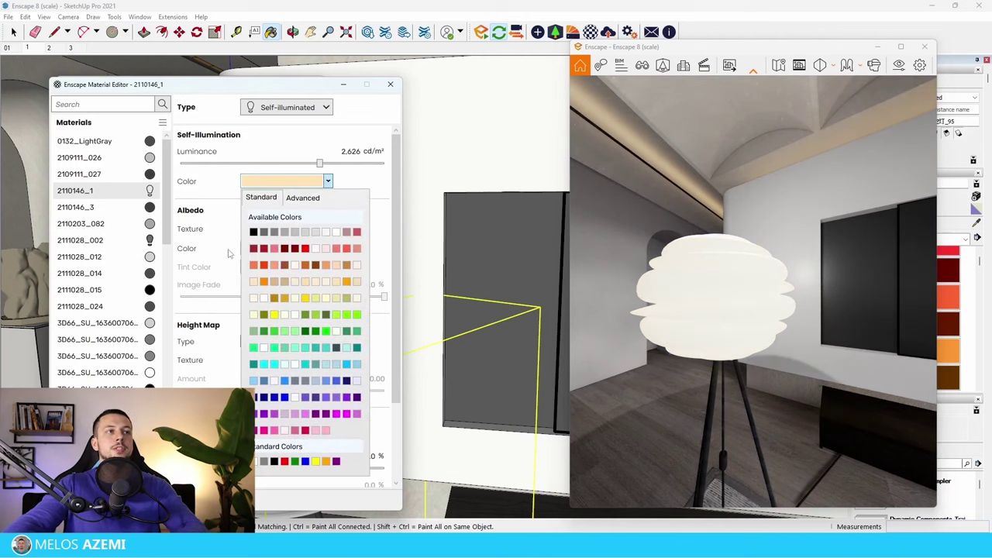
{"action": "left_click", "coordinate": [313, 200]}
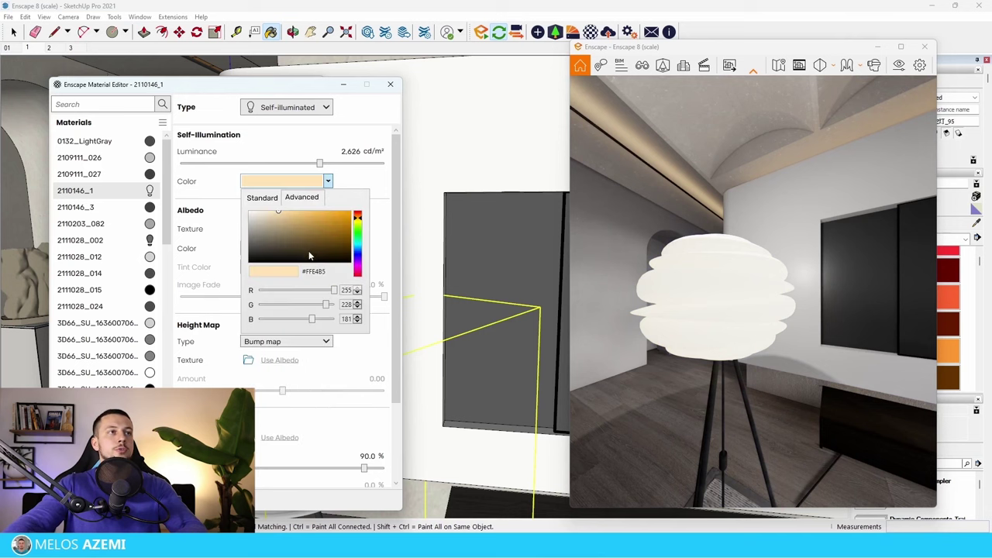
{"action": "left_click_drag", "start_coordinate": [311, 255], "coordinate": [309, 243]}
{"action": "left_click", "coordinate": [267, 198]}
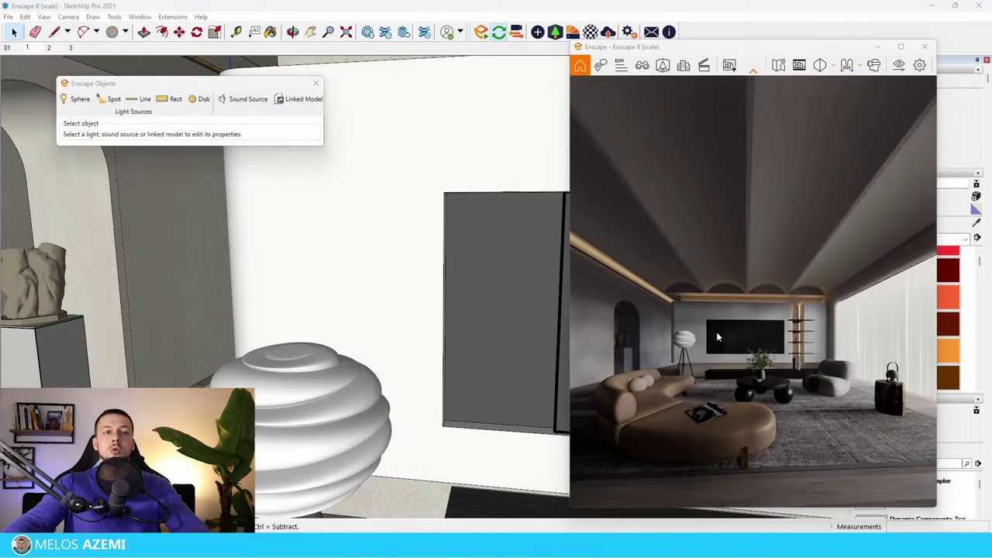
Place a line light on the floor behind the curved sofa and set its length to 0.70 m
{"action": "mouse_move", "coordinate": [716, 332]}
{"action": "middle_mouse_down"}
{"action": "mouse_move", "coordinate": [712, 321]}
{"action": "mouse_move", "coordinate": [711, 332]}
{"action": "middle_mouse_up"}
{"action": "scroll", "coordinate": [291, 393], "scroll_direction": "down", "scroll_amount": 1}
{"action": "scroll", "coordinate": [292, 393], "scroll_direction": "down", "scroll_amount": 12}
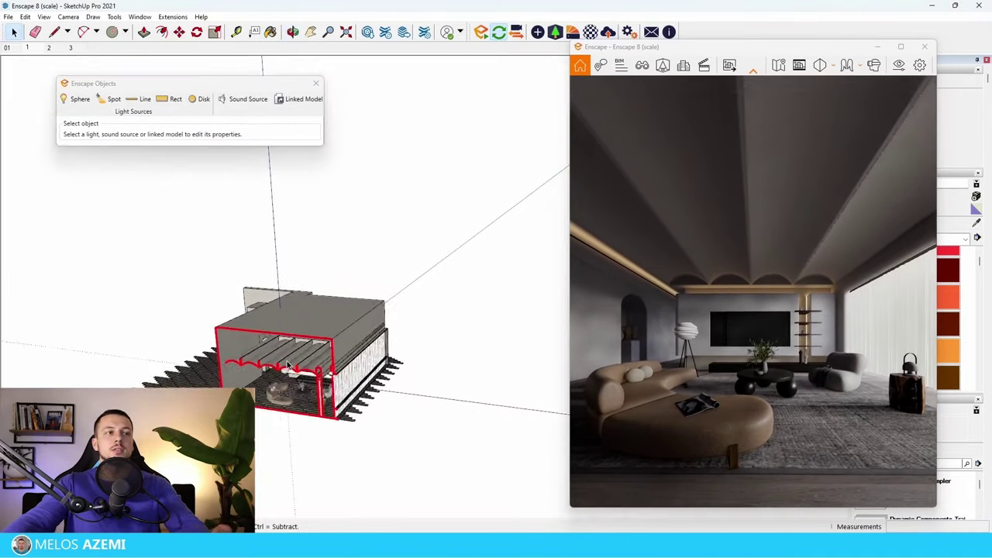
{"action": "scroll", "coordinate": [276, 391], "scroll_direction": "up", "scroll_amount": 6}
{"action": "scroll", "coordinate": [241, 329], "scroll_direction": "up", "scroll_amount": 3}
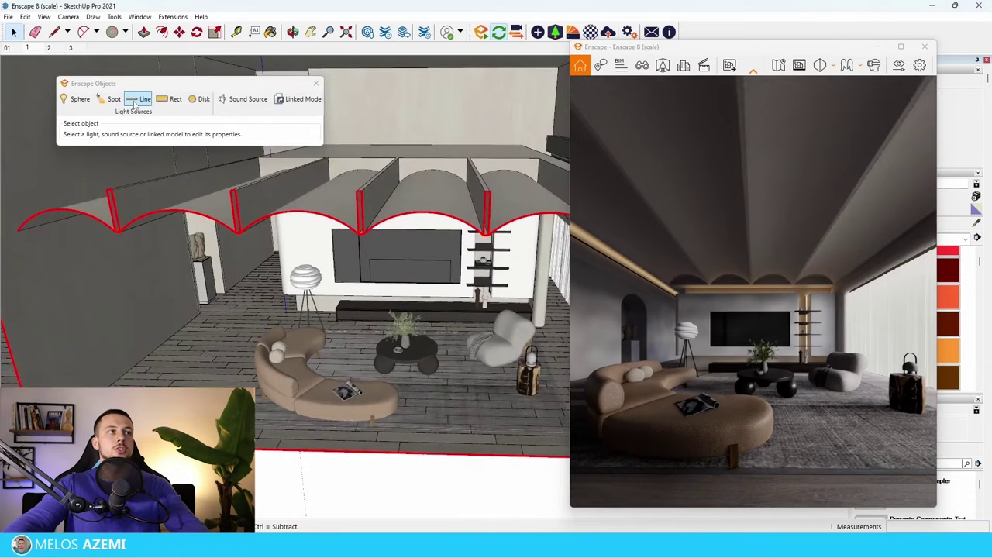
{"action": "scroll", "coordinate": [240, 329], "scroll_direction": "up", "scroll_amount": 3}
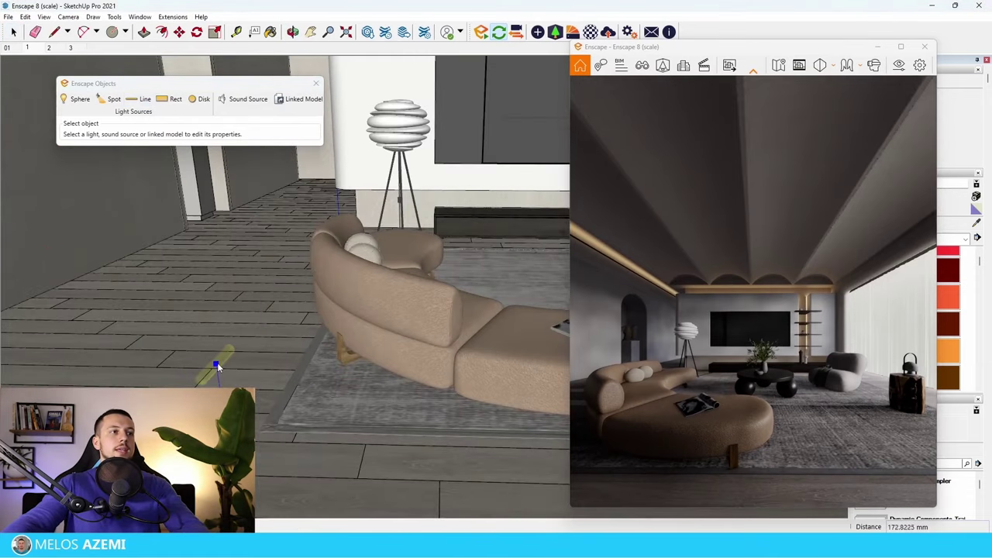
{"action": "left_click", "coordinate": [217, 367]}
{"action": "scroll", "coordinate": [186, 325], "scroll_direction": "up", "scroll_amount": 2}
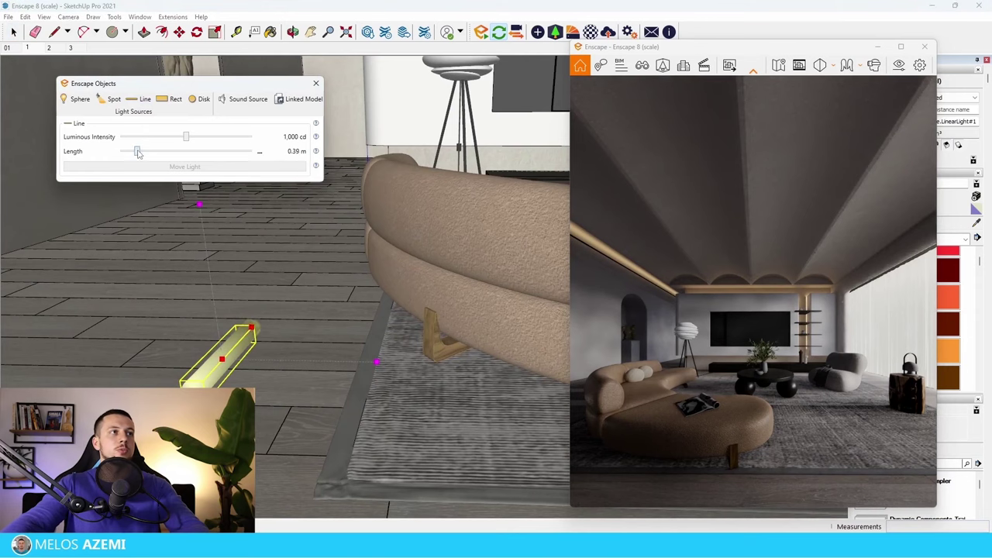
{"action": "left_click_drag", "start_coordinate": [138, 152], "coordinate": [151, 151]}
Copy the line light sideways into a row of five tubes and group them
{"action": "scroll", "coordinate": [256, 326], "scroll_direction": "up", "scroll_amount": 2}
{"action": "key", "text": "m"}
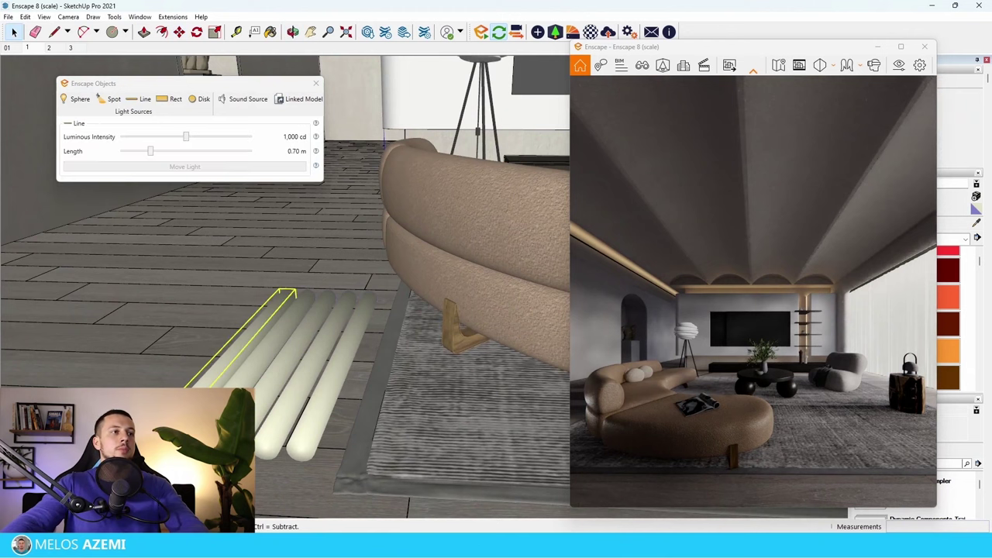
{"action": "left_click", "coordinate": [302, 305], "text": "shift"}
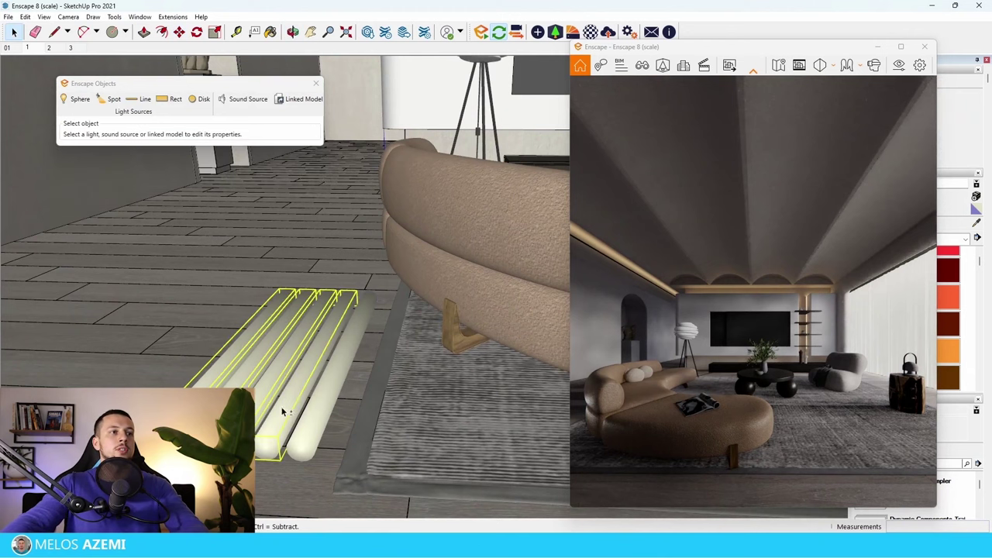
{"action": "left_click", "coordinate": [314, 402], "text": "shift"}
{"action": "right_click", "coordinate": [314, 402]}
{"action": "left_click", "coordinate": [361, 299]}
Rotate the group of line lights so the tubes stand upright, and turn it about its vertical axis
{"action": "middle_click_drag", "start_coordinate": [361, 301], "coordinate": [143, 332]}
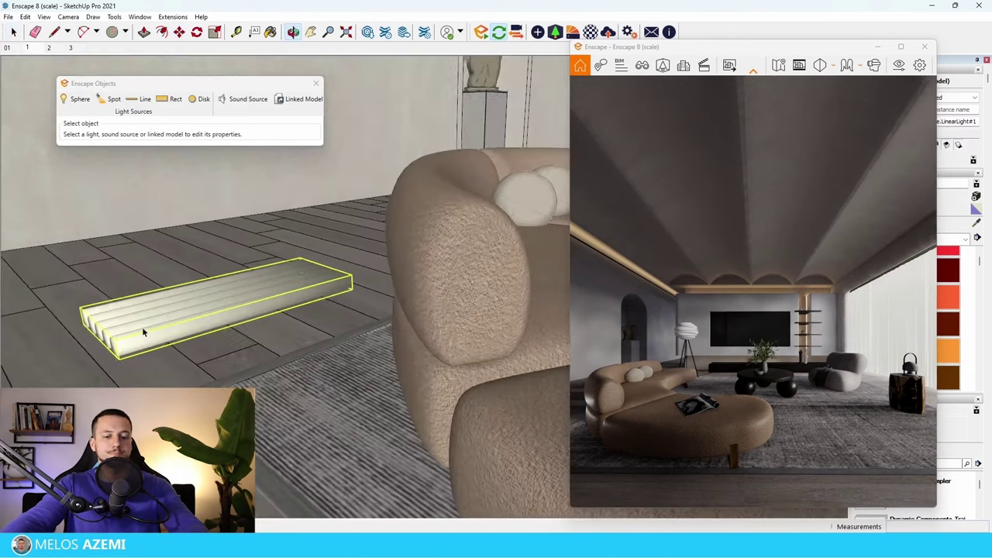
{"action": "key", "text": "m"}
{"action": "left_click", "coordinate": [255, 303]}
{"action": "left_click", "coordinate": [250, 265]}
{"action": "middle_click_drag", "start_coordinate": [250, 264], "coordinate": [209, 379]}
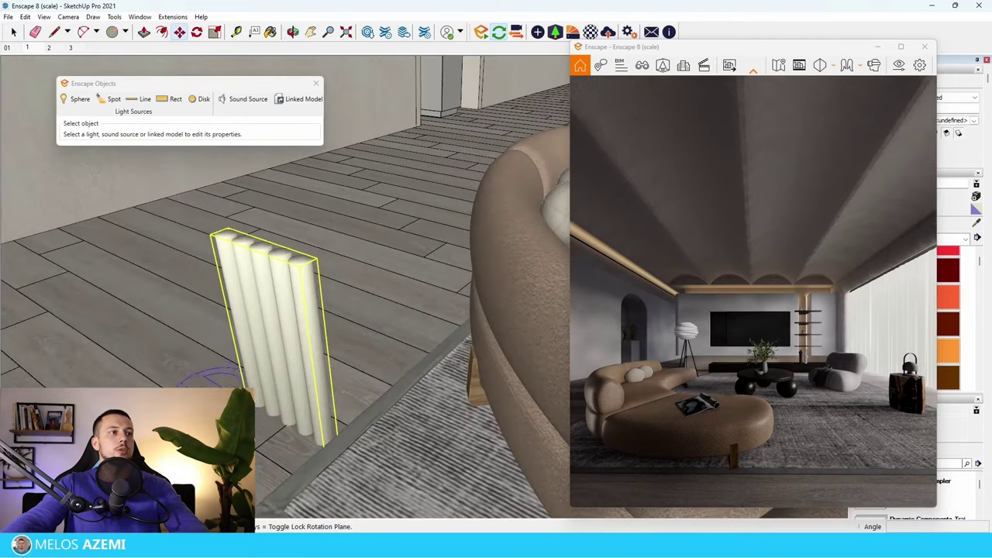
{"action": "left_click", "coordinate": [232, 395]}
{"action": "left_click", "coordinate": [241, 392]}
Raise the upright group of line lights beside the sofa and leave the Move tool
{"action": "key", "text": "m"}
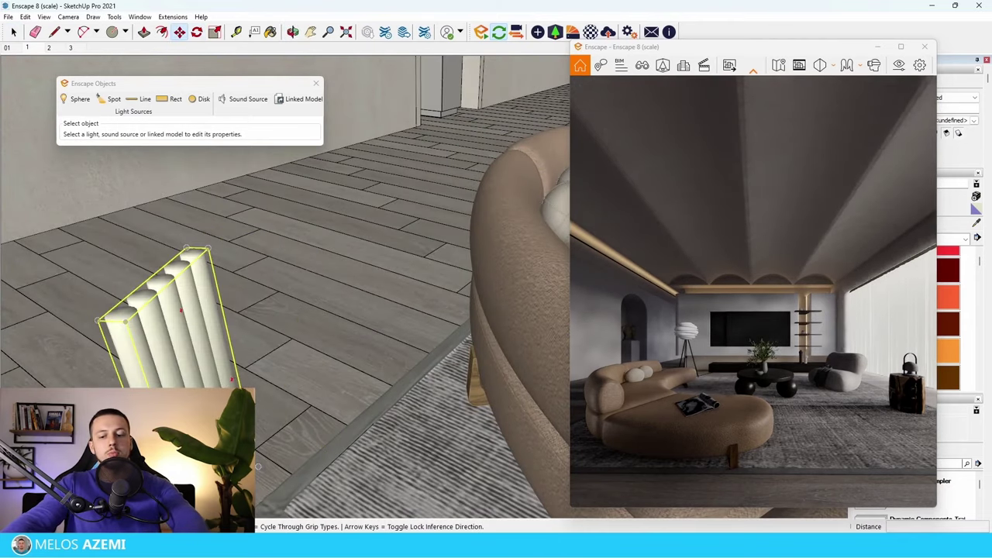
{"action": "left_click", "coordinate": [218, 397]}
{"action": "left_click", "coordinate": [188, 250]}
{"action": "middle_click_drag", "start_coordinate": [189, 250], "coordinate": [255, 364]}
{"action": "scroll", "coordinate": [217, 363], "scroll_direction": "down", "scroll_amount": 4}
{"action": "left_click", "coordinate": [216, 423]}
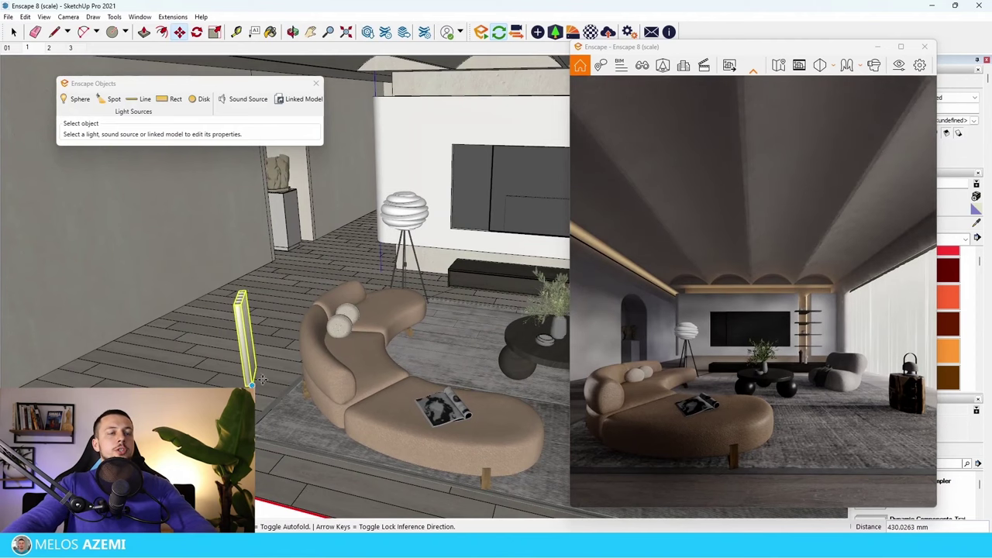
{"action": "key", "text": "Escape"}
{"action": "key", "text": "space"}
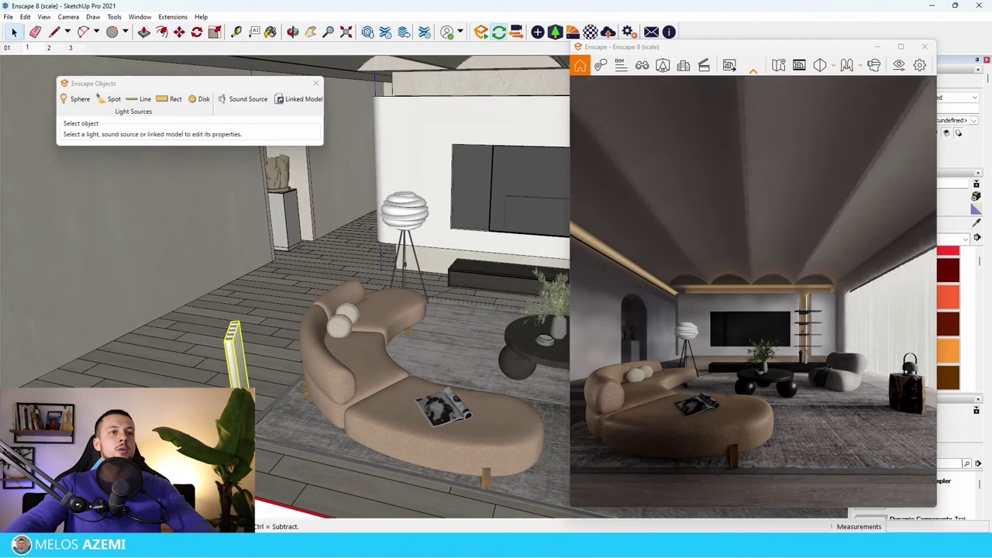
Open the group beside the sofa and set the line lights' luminous intensity to 10,920 cd
{"action": "double_click", "coordinate": [232, 345]}
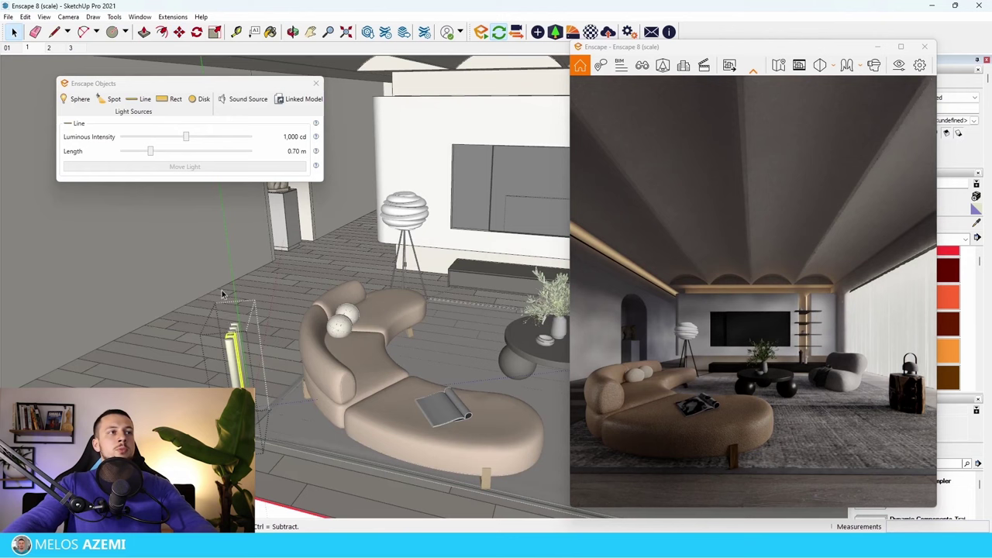
{"action": "left_click_drag", "start_coordinate": [187, 144], "coordinate": [209, 139]}
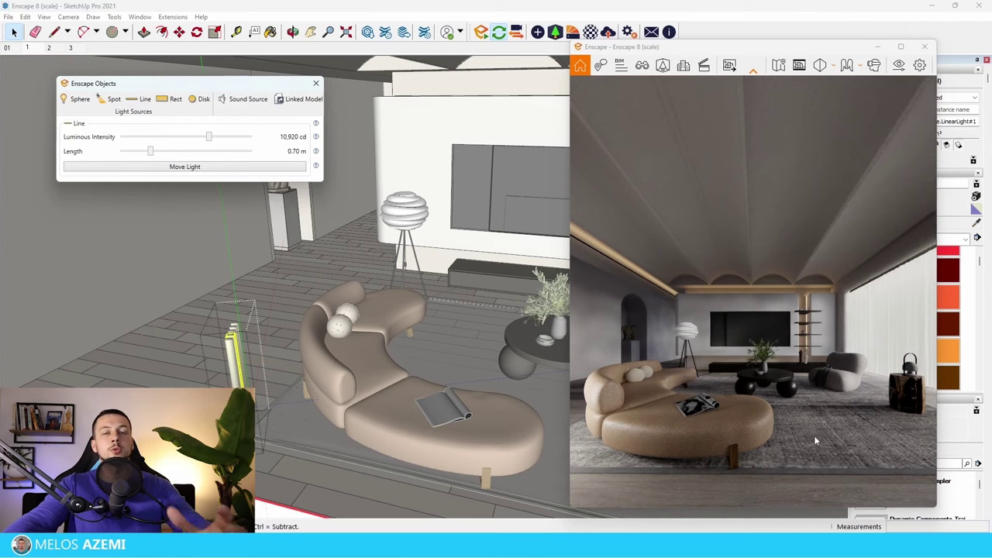
{"action": "left_click", "coordinate": [262, 362]}
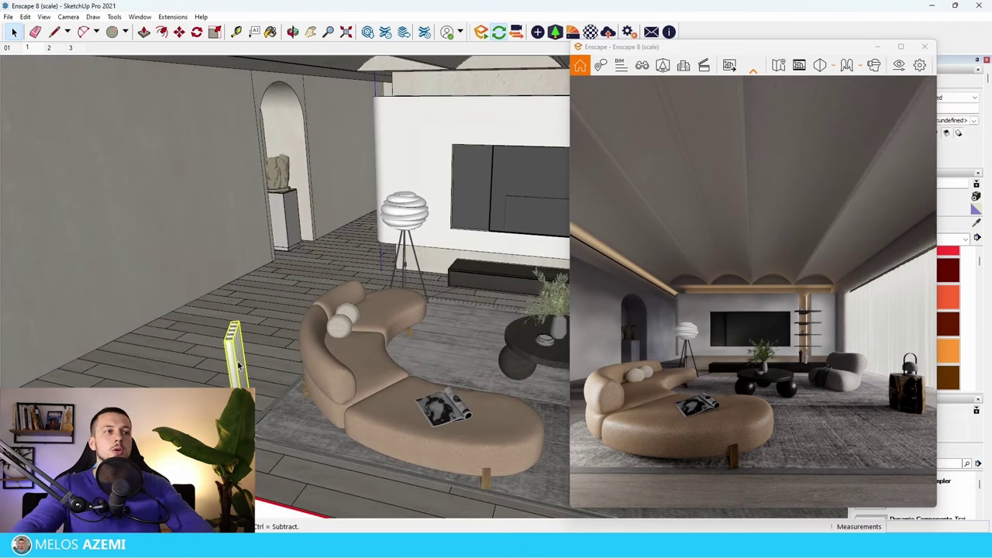
Move the group of line lights into the arched niche, next to the sculpture's pedestal
{"action": "middle_click_drag", "start_coordinate": [255, 396], "coordinate": [233, 276]}
{"action": "key", "text": "m"}
{"action": "left_click", "coordinate": [213, 356]}
{"action": "scroll", "coordinate": [252, 207], "scroll_direction": "up", "scroll_amount": 5}
{"action": "left_click", "coordinate": [275, 262]}
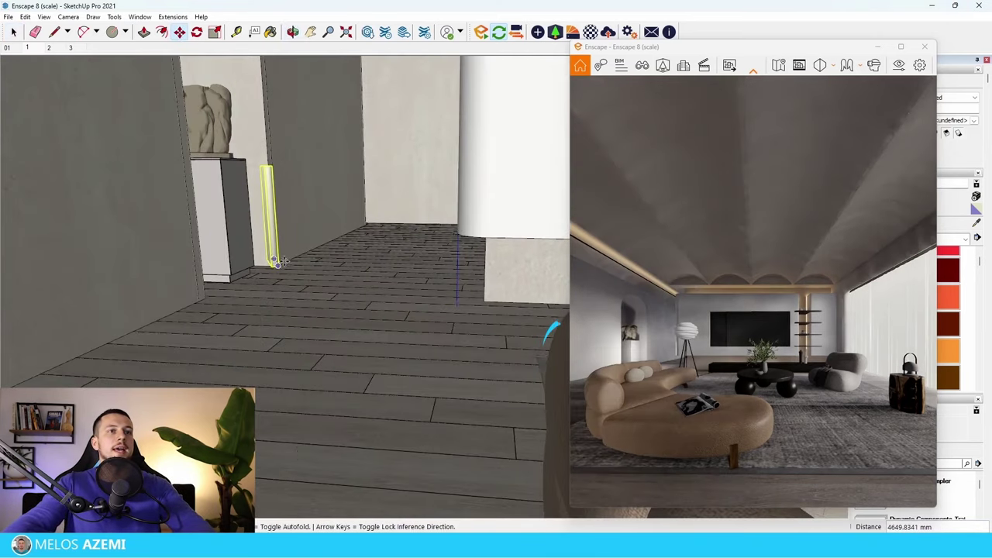
{"action": "scroll", "coordinate": [272, 260], "scroll_direction": "up", "scroll_amount": 3}
{"action": "middle_click_drag", "start_coordinate": [268, 225], "coordinate": [255, 260]}
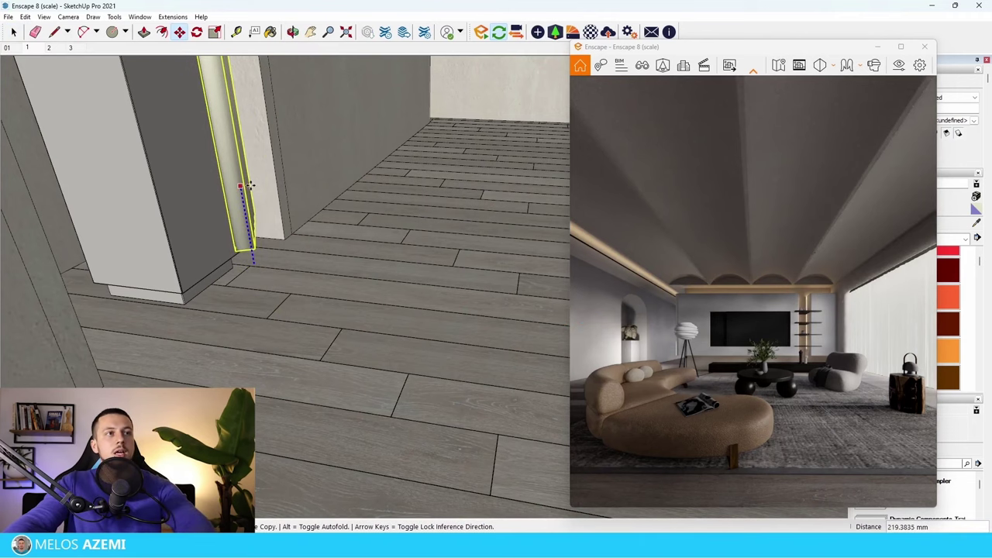
{"action": "scroll", "coordinate": [272, 233], "scroll_direction": "down", "scroll_amount": 5}
Turn the group of line lights about its vertical axis and move it onto the floor in front of the pedestal
{"action": "key", "text": "q"}
{"action": "scroll", "coordinate": [278, 244], "scroll_direction": "up", "scroll_amount": 2}
{"action": "left_click", "coordinate": [280, 272]}
{"action": "left_click", "coordinate": [293, 240]}
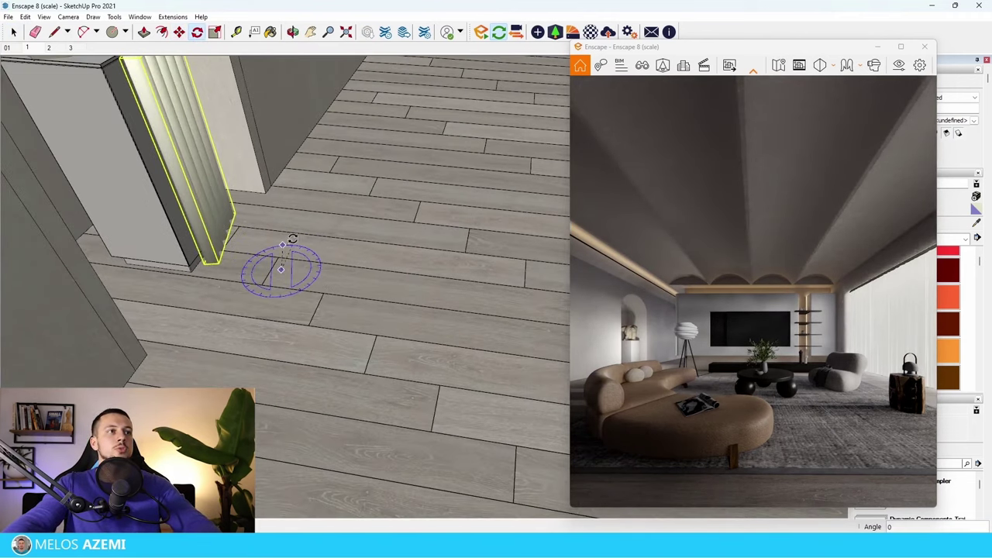
{"action": "left_click", "coordinate": [301, 238]}
{"action": "key", "text": "m"}
{"action": "left_click", "coordinate": [232, 290]}
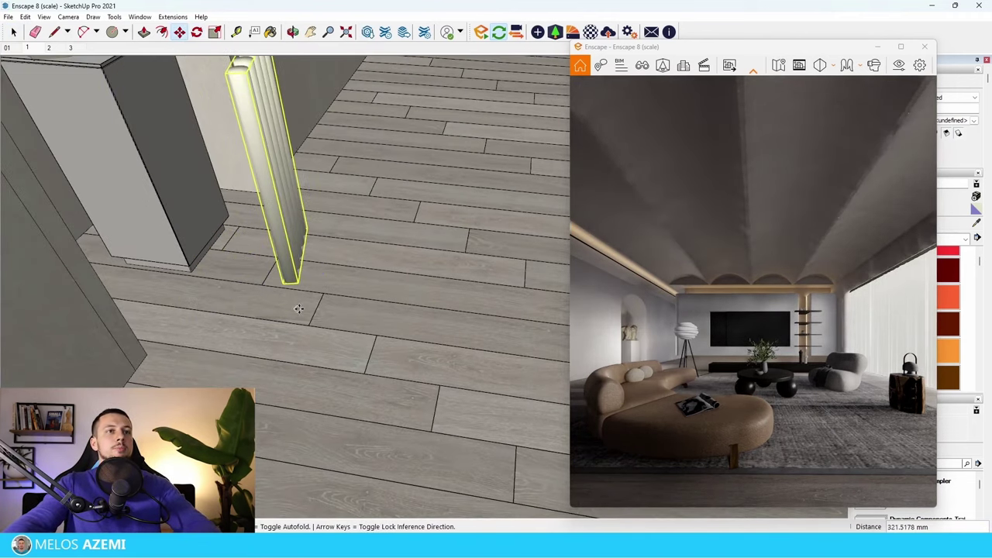
{"action": "left_click", "coordinate": [302, 308]}
{"action": "key", "text": "space"}
Open the group near the pedestal and lower the line lights' luminous intensity in the Enscape object settings
{"action": "double_click", "coordinate": [272, 203]}
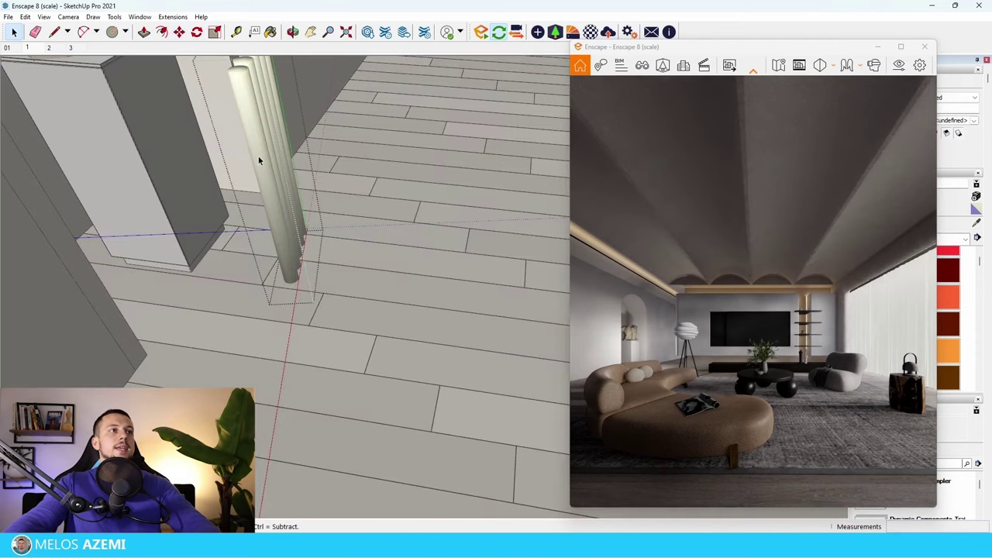
{"action": "left_click", "coordinate": [538, 33]}
{"action": "left_click_drag", "start_coordinate": [251, 155], "coordinate": [230, 154]}
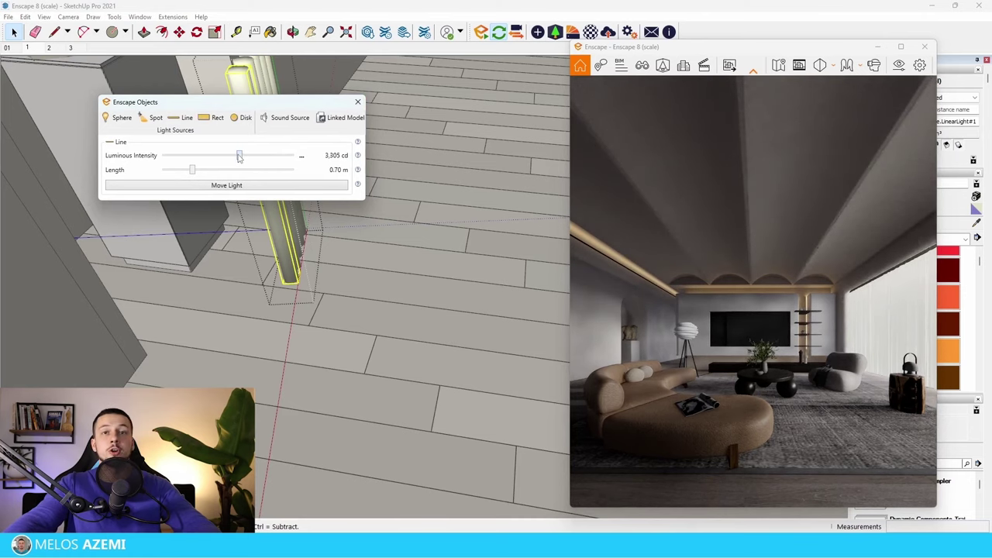
{"action": "left_click_drag", "start_coordinate": [240, 156], "coordinate": [245, 155]}
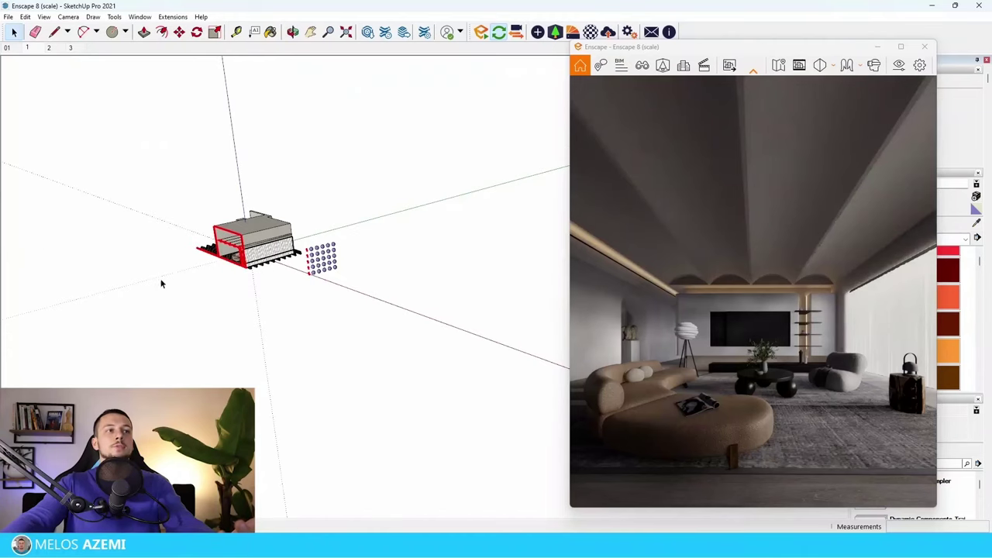
Switch the visual style mode to Light View and examine how light is distributed across the living room
{"action": "scroll", "coordinate": [308, 265], "scroll_direction": "up", "scroll_amount": 5}
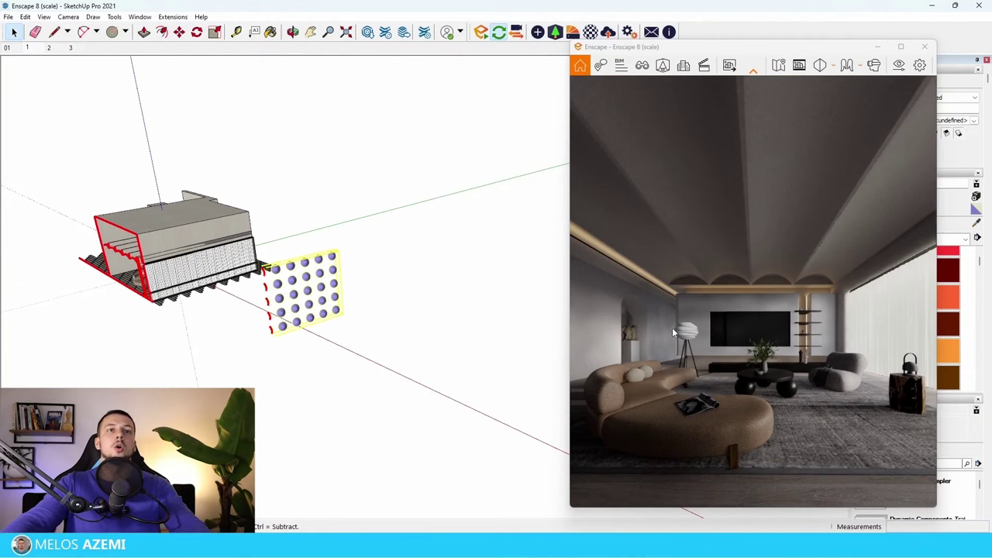
{"action": "left_click_drag", "start_coordinate": [672, 332], "coordinate": [671, 365]}
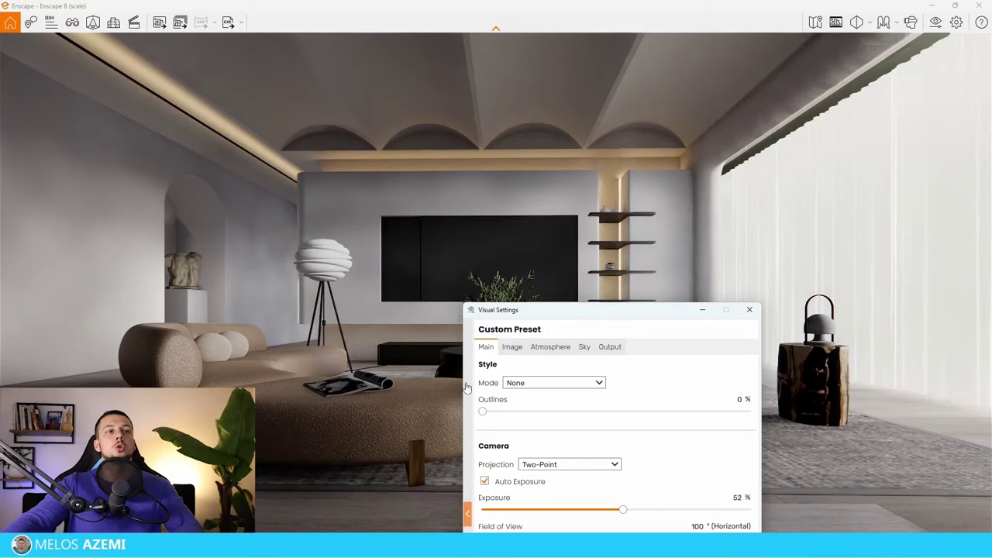
{"action": "left_click_drag", "start_coordinate": [526, 312], "coordinate": [569, 136]}
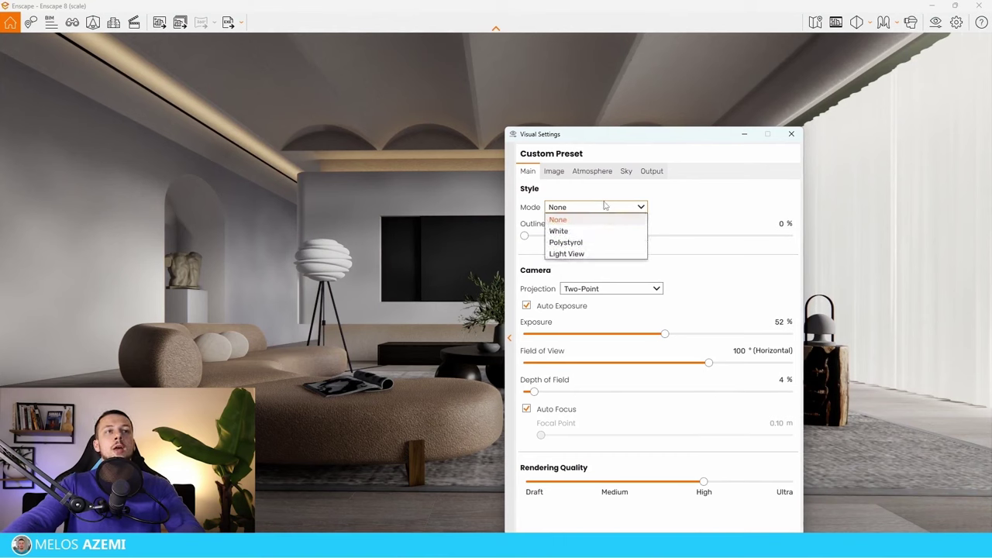
{"action": "left_click", "coordinate": [601, 255]}
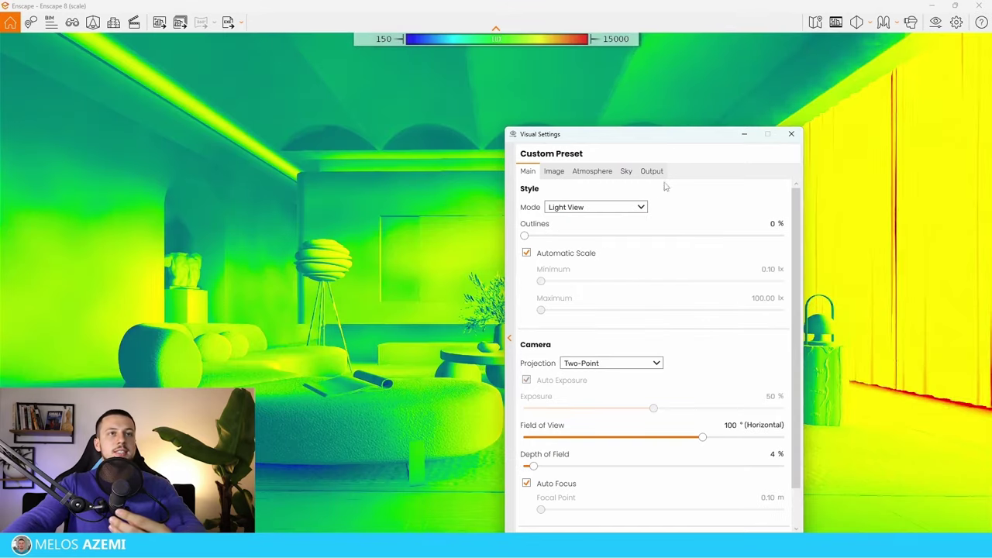
{"action": "left_click_drag", "start_coordinate": [718, 140], "coordinate": [719, 358]}
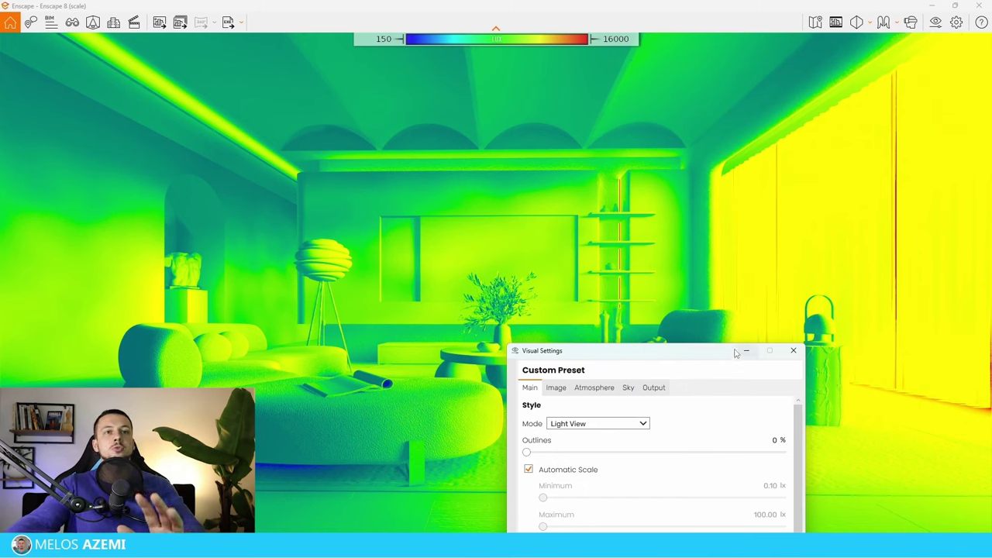
{"action": "left_click", "coordinate": [742, 352]}
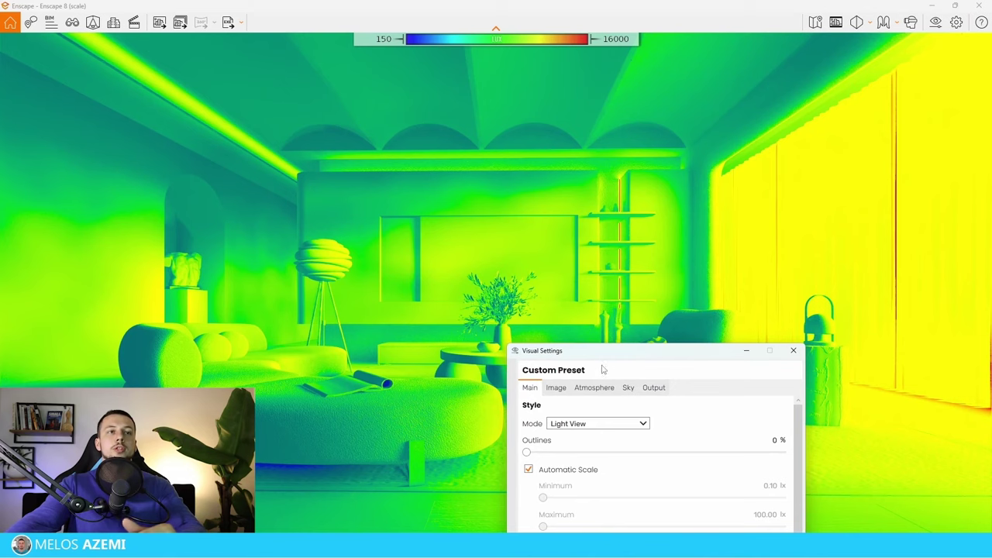
Preview the room in White style mode and switch the mode back to Light View
{"action": "left_click_drag", "start_coordinate": [598, 354], "coordinate": [624, 250]}
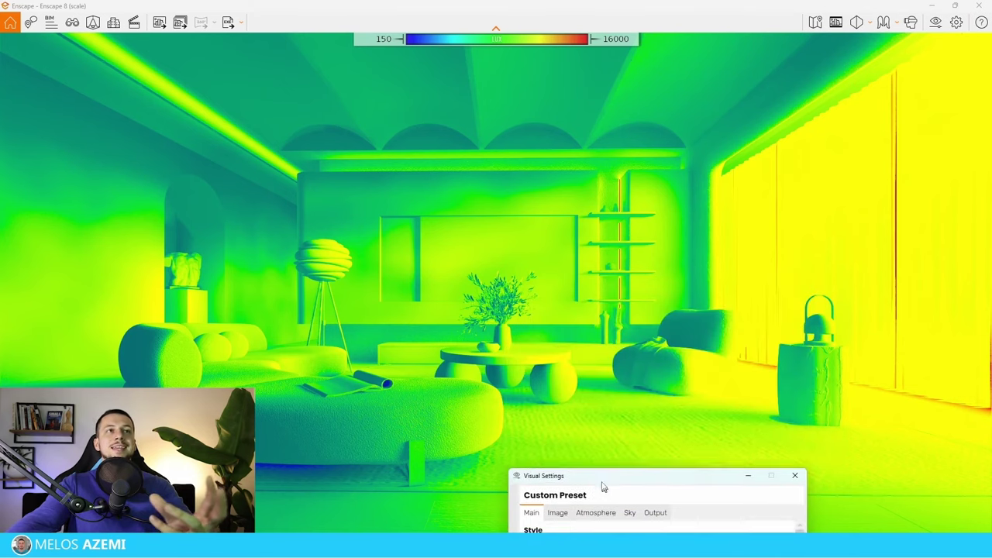
{"action": "left_click_drag", "start_coordinate": [602, 487], "coordinate": [637, 281]}
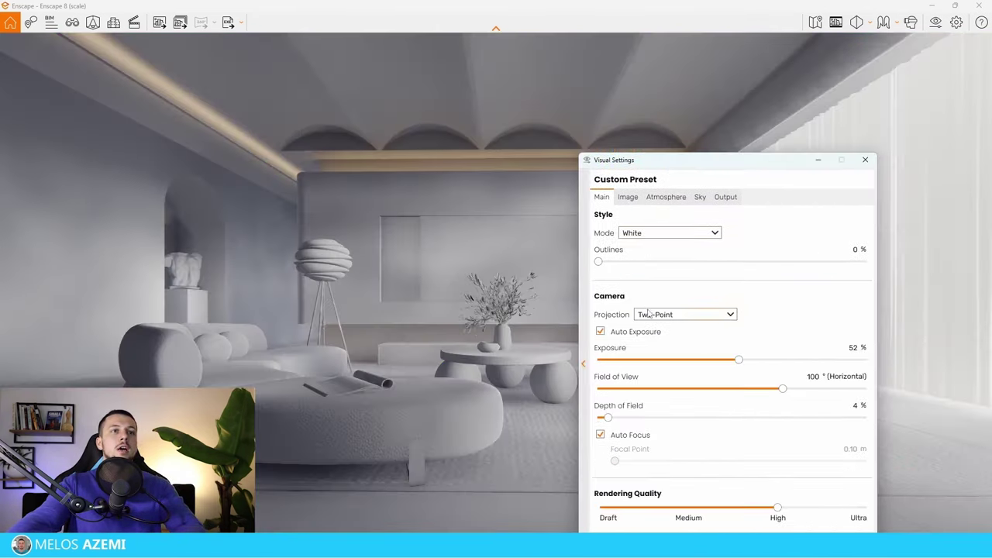
{"action": "left_click", "coordinate": [657, 232]}
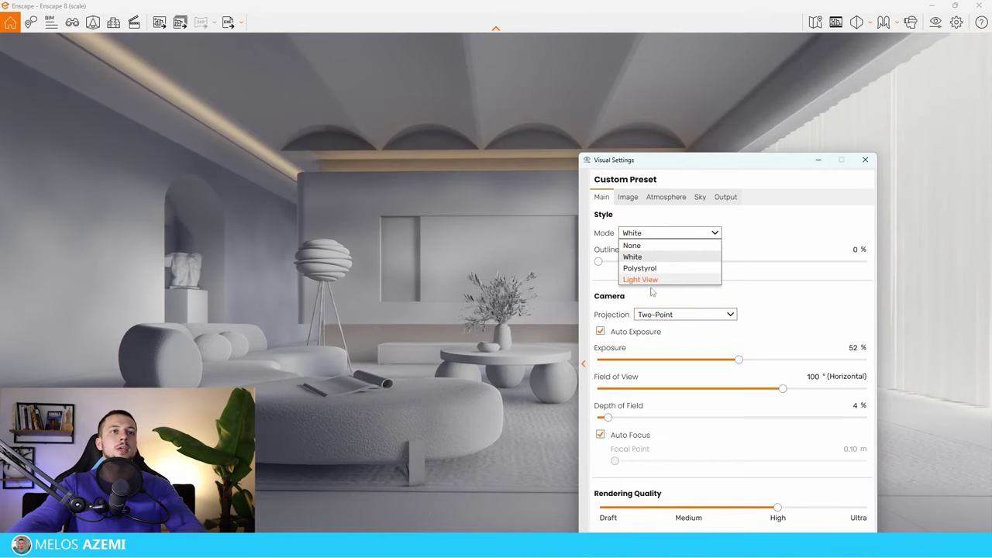
{"action": "left_click", "coordinate": [647, 279]}
Lower the Artificial Light Brightness to 11% and inspect the room's light distribution without the strong artificial lights
{"action": "left_click", "coordinate": [664, 197]}
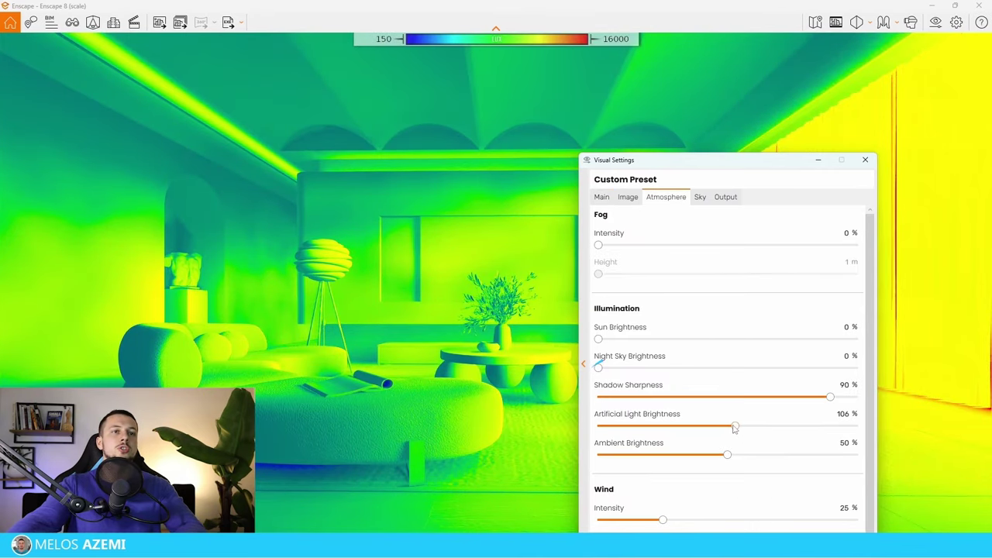
{"action": "left_click_drag", "start_coordinate": [734, 427], "coordinate": [612, 428]}
{"action": "left_click_drag", "start_coordinate": [627, 159], "coordinate": [625, 381]}
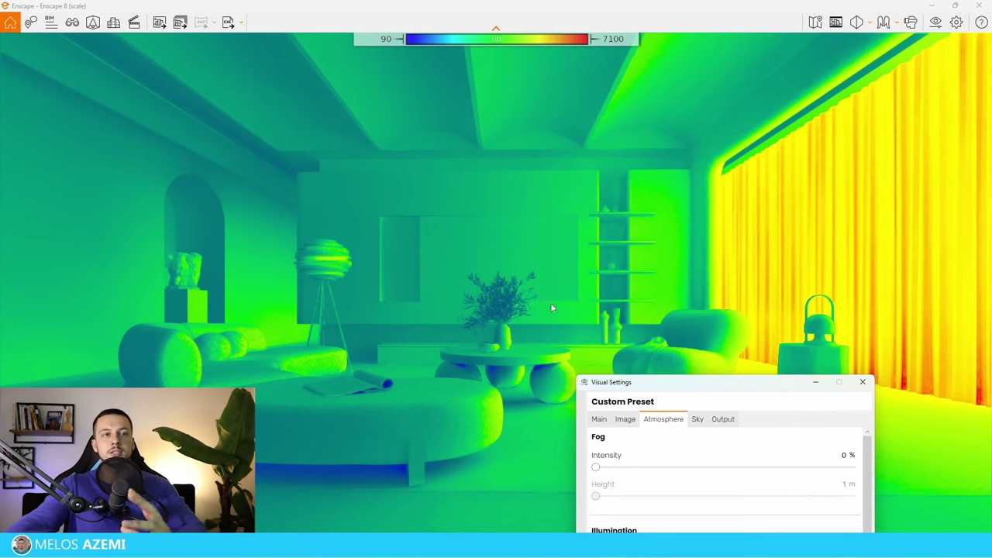
{"action": "left_click_drag", "start_coordinate": [636, 389], "coordinate": [567, 218]}
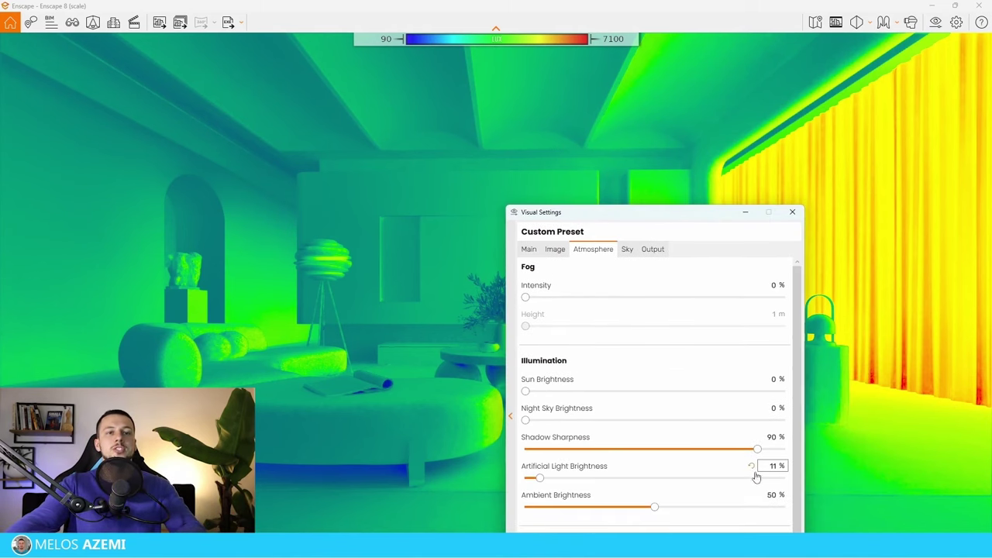
Reset the Artificial Light Brightness to its default and set the visual style mode to None
{"action": "left_click", "coordinate": [752, 466]}
{"action": "left_click", "coordinate": [745, 212]}
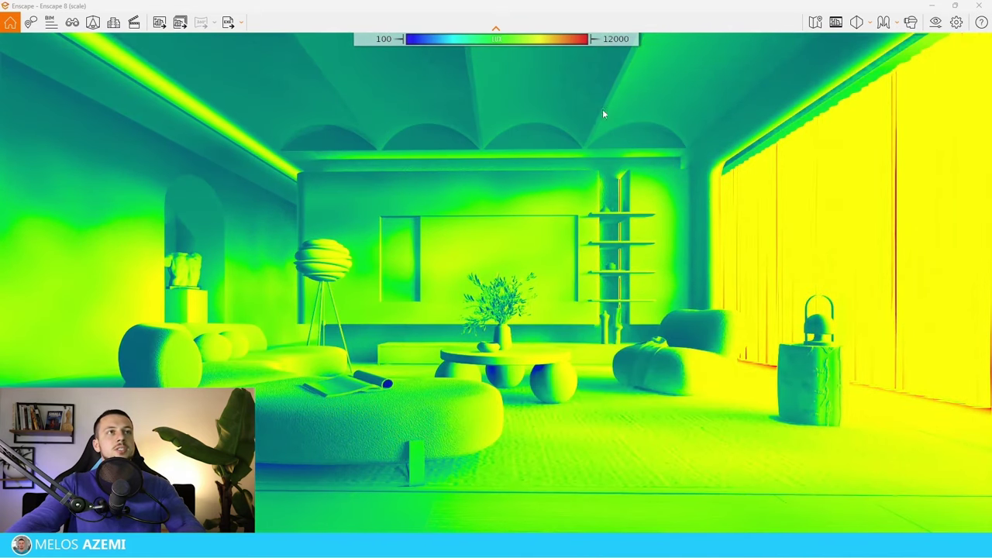
{"action": "left_click", "coordinate": [934, 23]}
{"action": "left_click", "coordinate": [528, 248]}
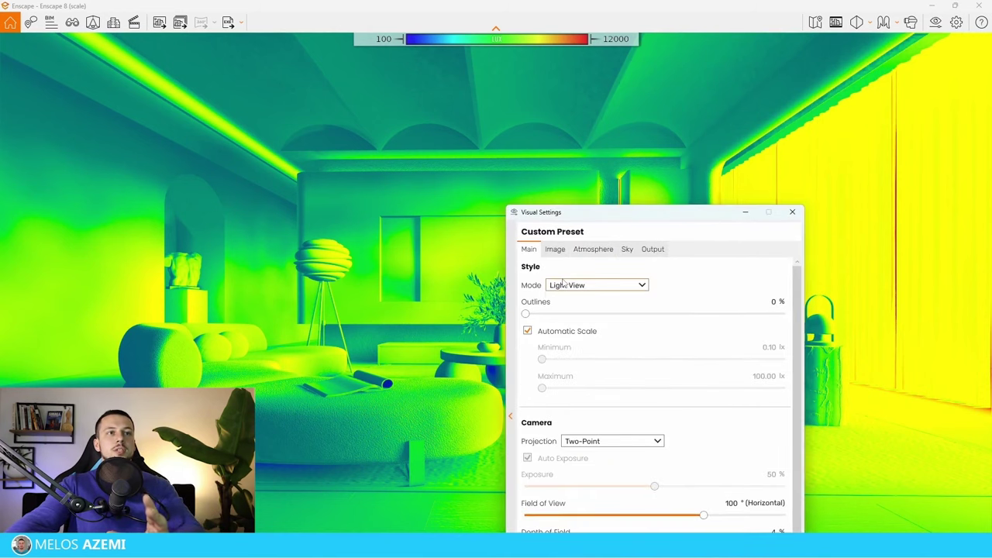
{"action": "left_click", "coordinate": [584, 284]}
{"action": "left_click", "coordinate": [558, 297]}
{"action": "left_click", "coordinate": [745, 211]}
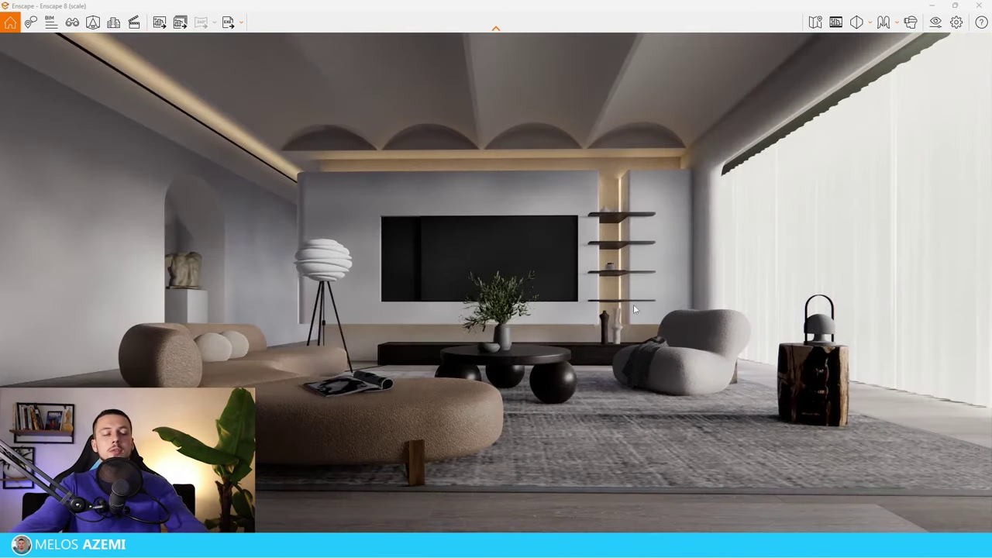
{"action": "scroll", "coordinate": [633, 309], "scroll_direction": "down", "scroll_amount": 1}
{"action": "scroll", "coordinate": [597, 298], "scroll_direction": "up", "scroll_amount": 2}
{"action": "scroll", "coordinate": [597, 298], "scroll_direction": "down", "scroll_amount": 1}
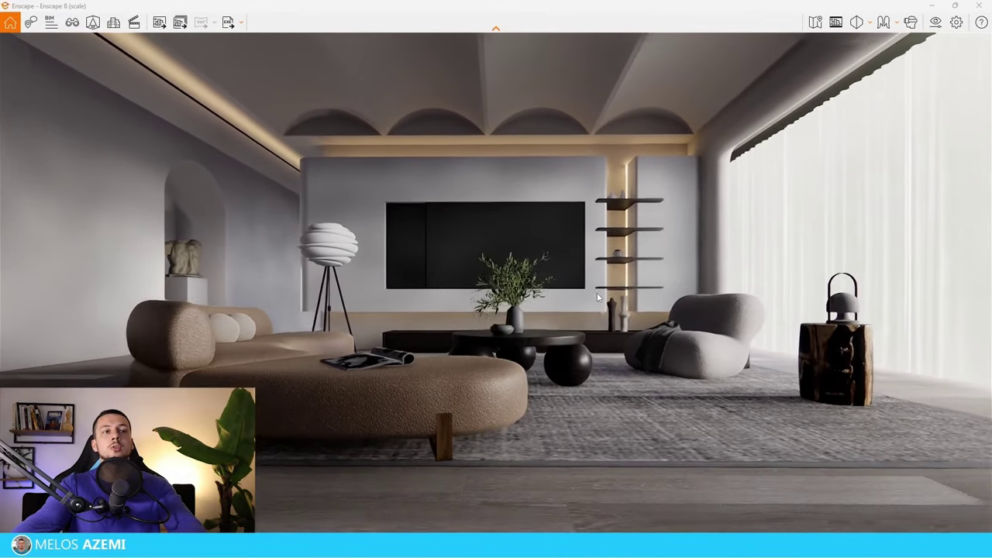
{"action": "scroll", "coordinate": [597, 294], "scroll_direction": "down", "scroll_amount": 1}
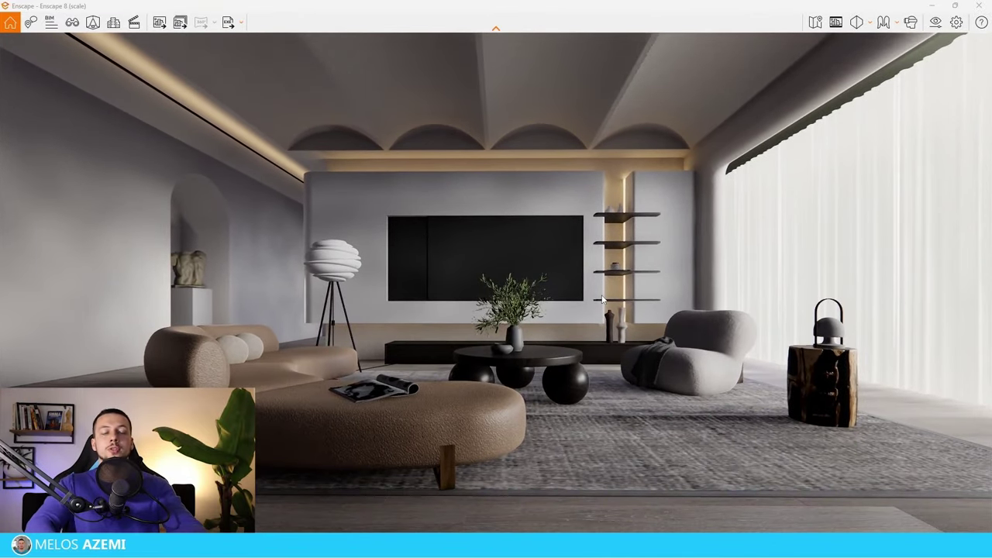
{"action": "scroll", "coordinate": [602, 299], "scroll_direction": "up", "scroll_amount": 2}
{"action": "scroll", "coordinate": [602, 299], "scroll_direction": "down", "scroll_amount": 2}
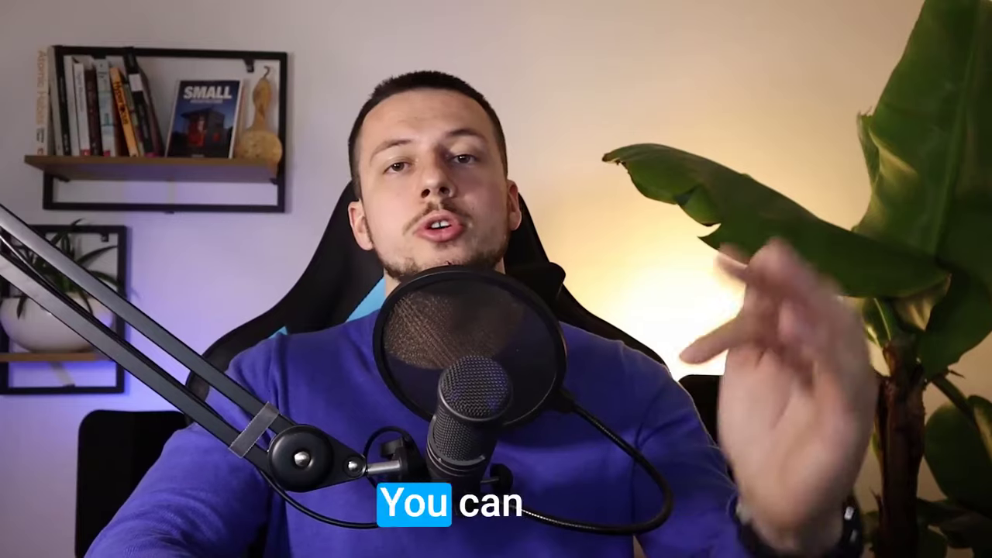